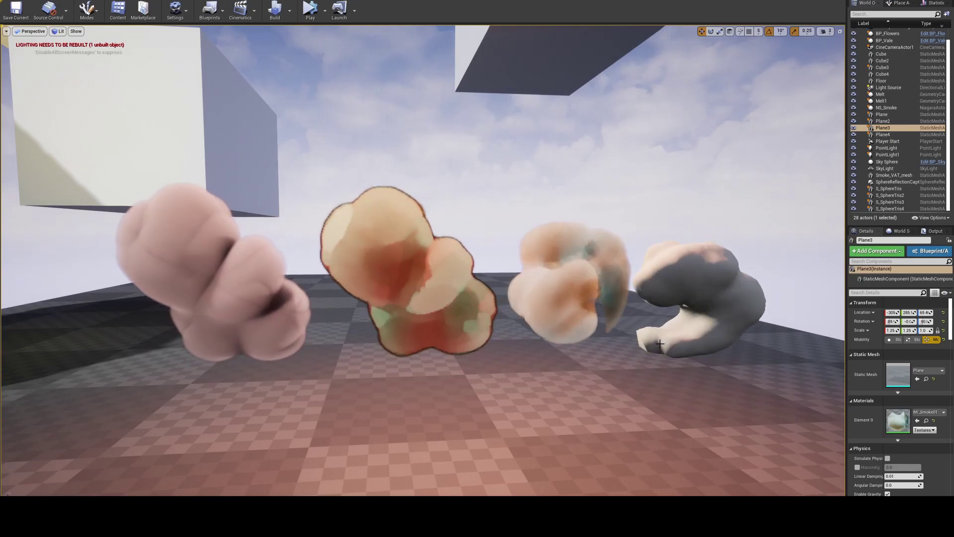
Step: Select the Plane2 smoke card, switch to game view and examine the smoke effects side by side in the level
mouse_move(660, 343)
right_mouse_down()
mouse_move(688, 342)
mouse_move(650, 343)
right_mouse_up()
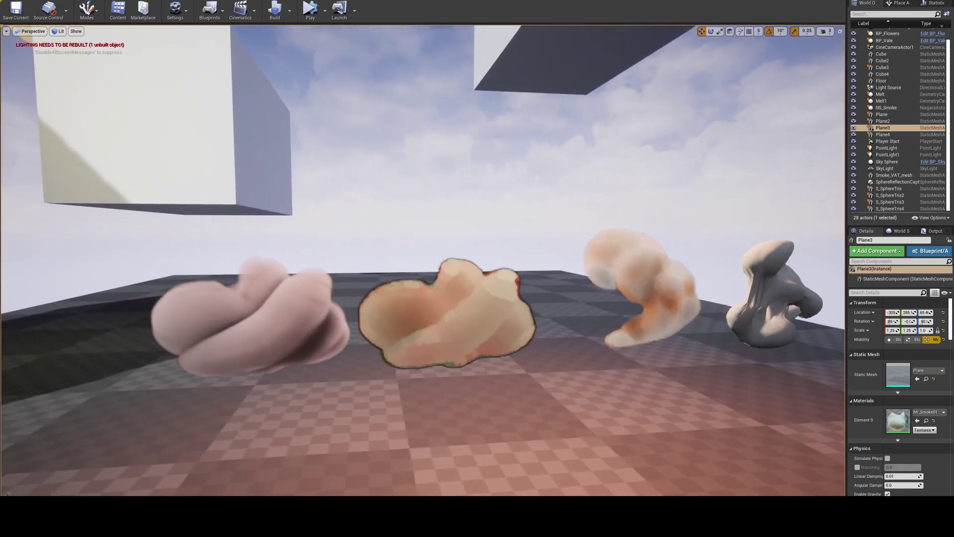
left_click(289, 310)
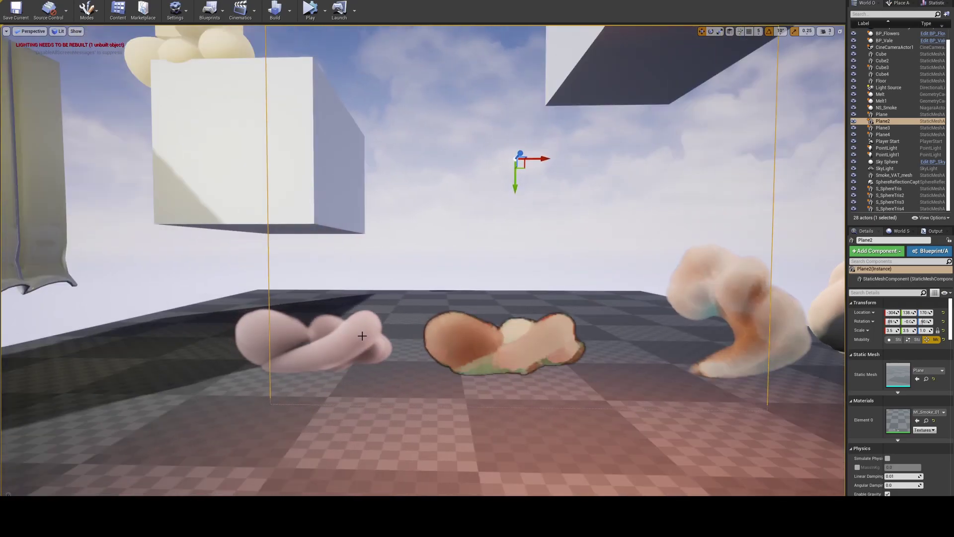
key("g")
right_click_drag(366, 330, 380, 335)
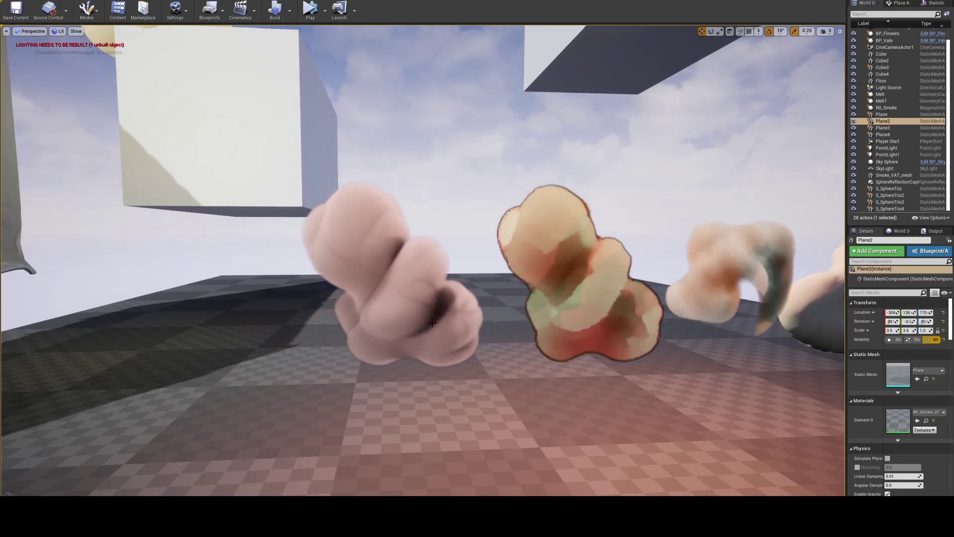
right_click_drag(432, 322, 437, 351)
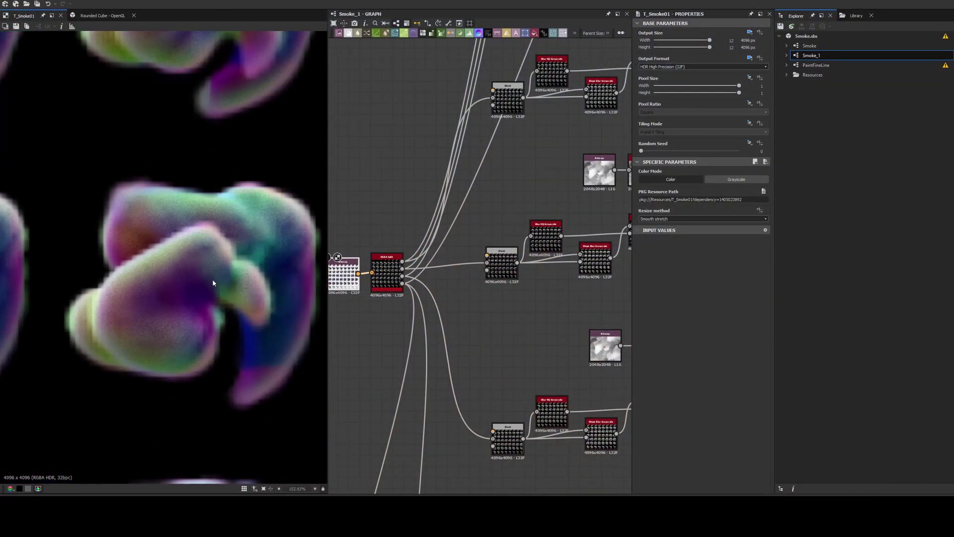
Step: Trace the Smoke_1 graph in Substance Designer from the input bitmap through the blur nodes, and preview the Transformation 2D and RGBA Merge outputs
middle_click_drag(575, 315, 430, 320)
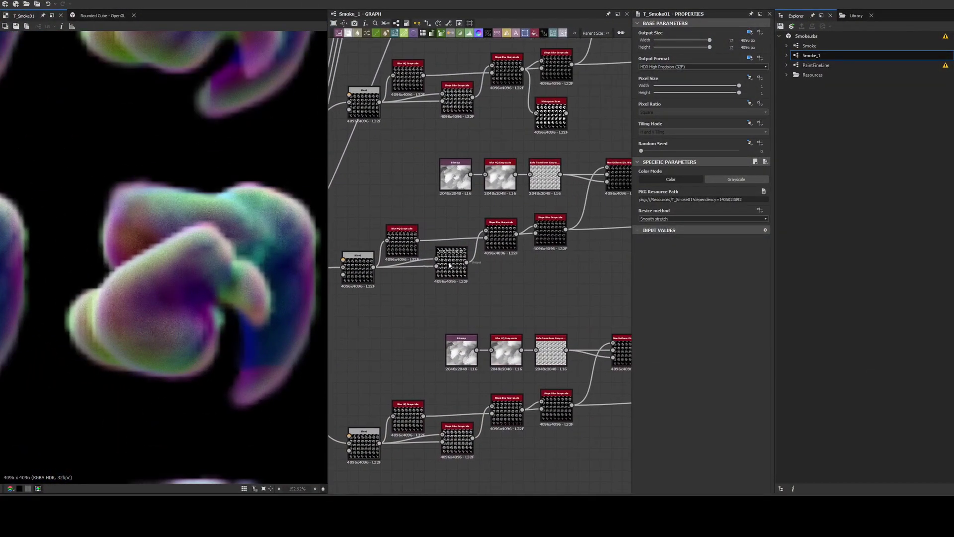
left_click(510, 241)
double_click(544, 235)
middle_click_drag(559, 274, 364, 299)
double_click(548, 215)
middle_click_drag(533, 311, 373, 292)
scroll(374, 292, "down", 2)
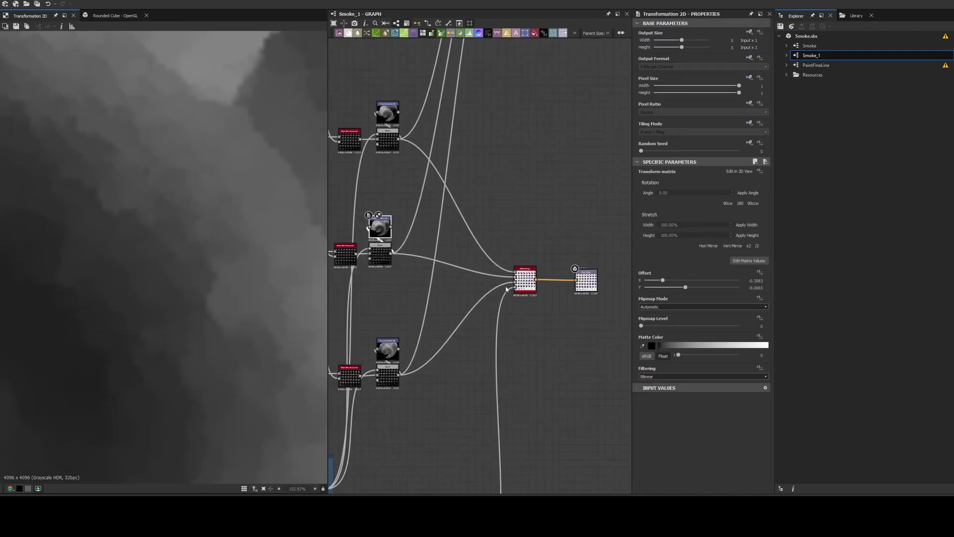
double_click(525, 280)
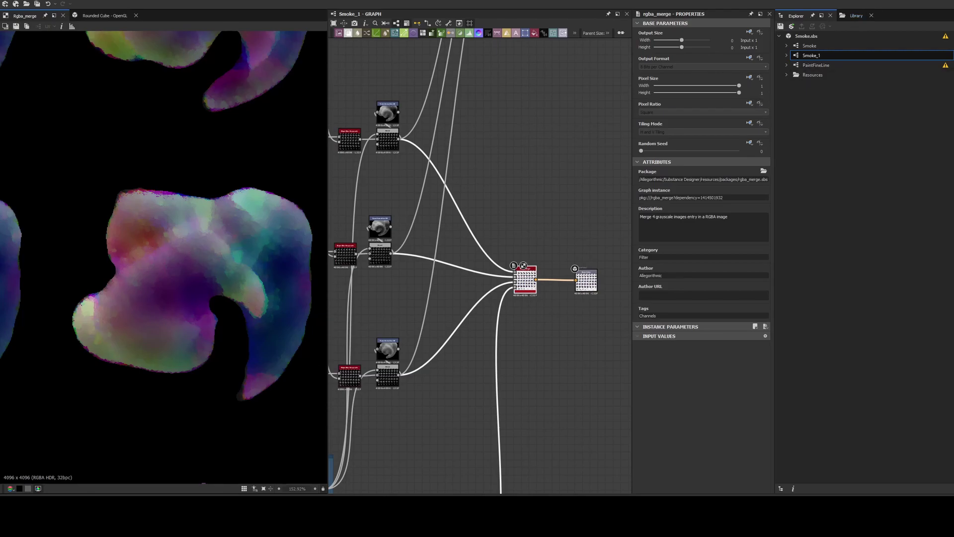
scroll(142, 276, "down", 10)
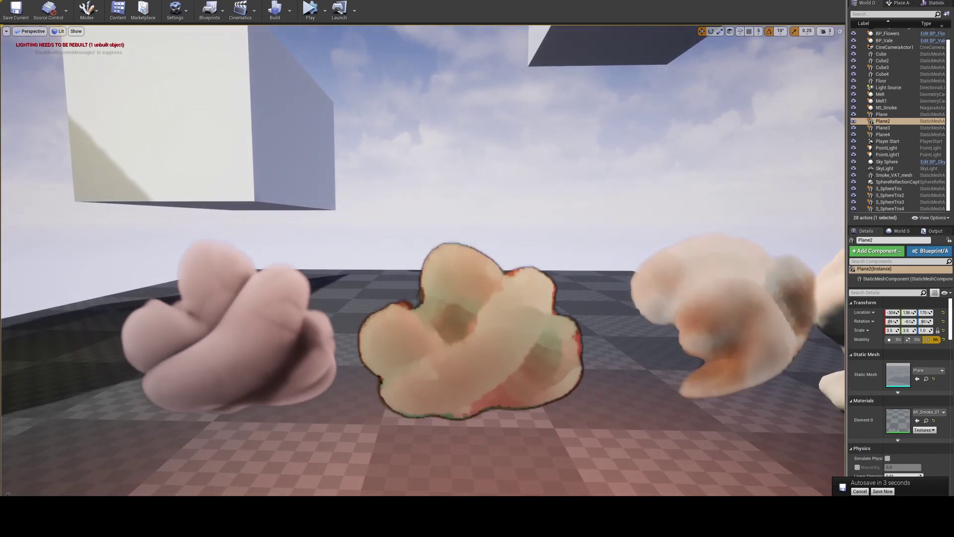
Step: Return to the Unreal level and compare the painted, outlined and soft smoke cards from several distances
key("d")
key("a")
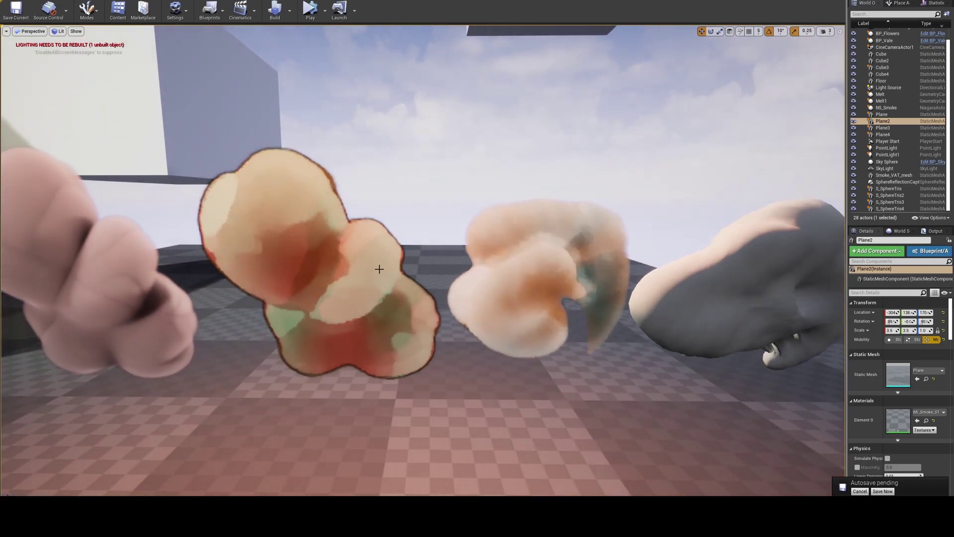
right_click_drag(379, 268, 414, 232)
key("s")
key("a")
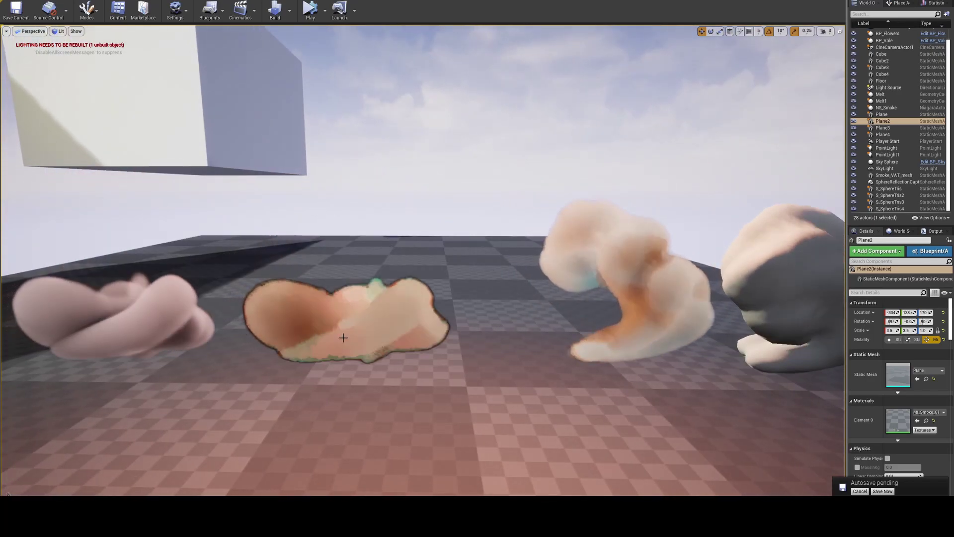
key("s")
mouse_move(401, 210)
right_mouse_down()
mouse_move(400, 178)
mouse_move(403, 207)
right_mouse_up()
key("w")
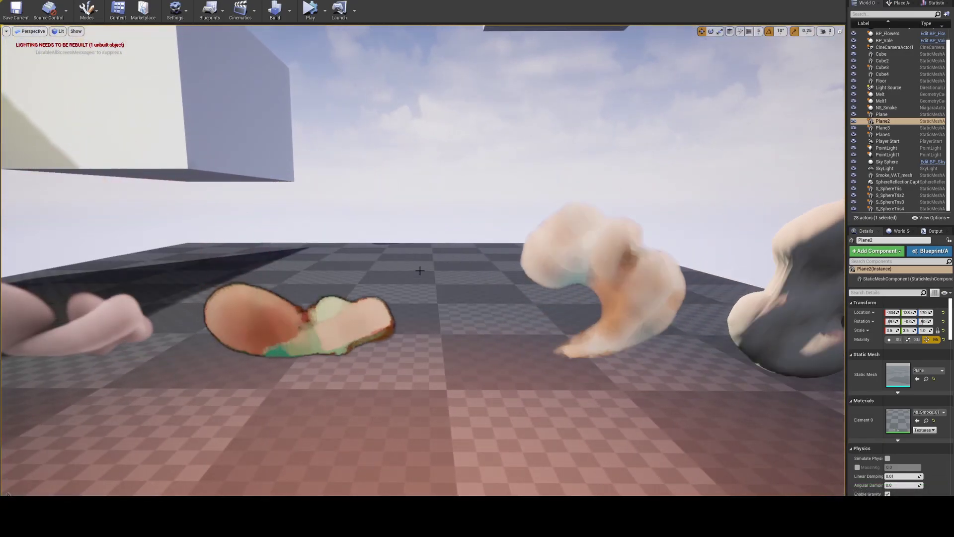
key("s")
Step: Inspect the grey 3D smoke mesh from above and from different sides in the level
right_click_drag(419, 270, 512, 352)
key("s")
key("w")
key("a")
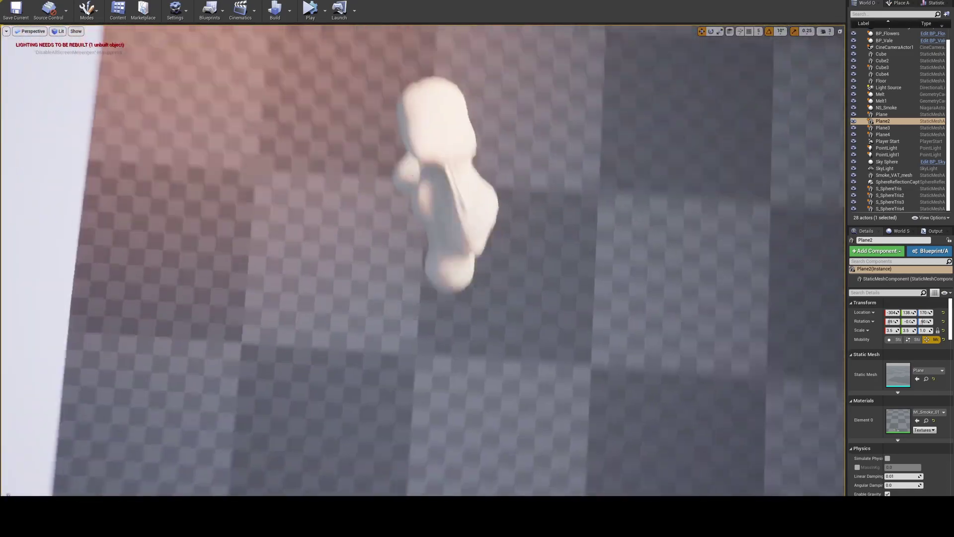
right_click_drag(440, 246, 430, 198)
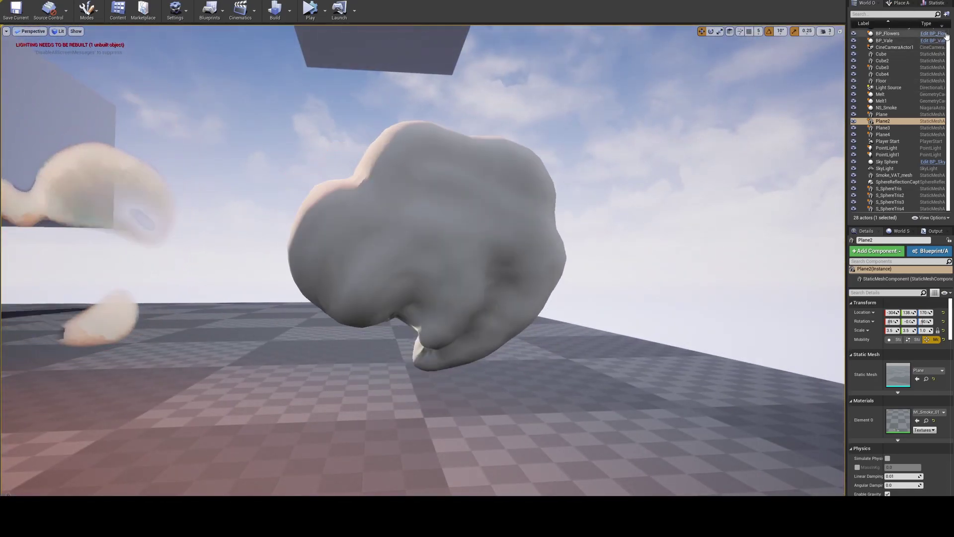
mouse_move(539, 226)
right_mouse_down()
mouse_move(536, 243)
mouse_move(537, 230)
right_mouse_up()
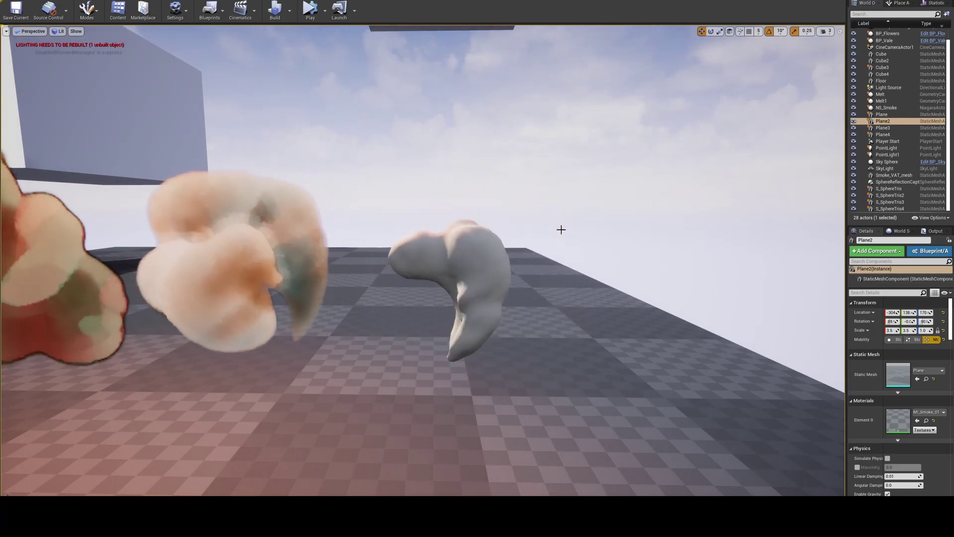
left_click_drag(532, 254, 558, 268, "alt")
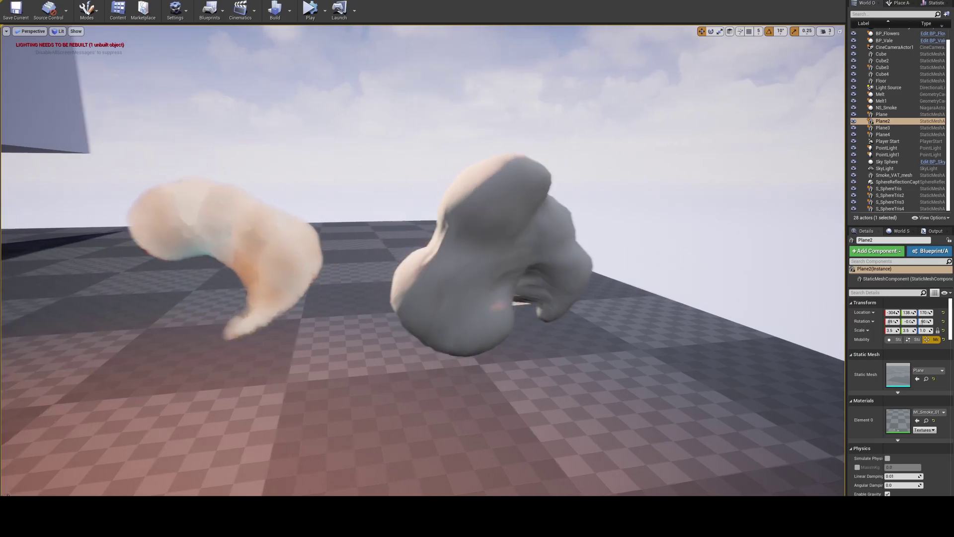
right_click_drag(536, 259, 536, 246)
left_click_drag(536, 259, 544, 281, "alt")
right_click_drag(544, 280, 543, 283)
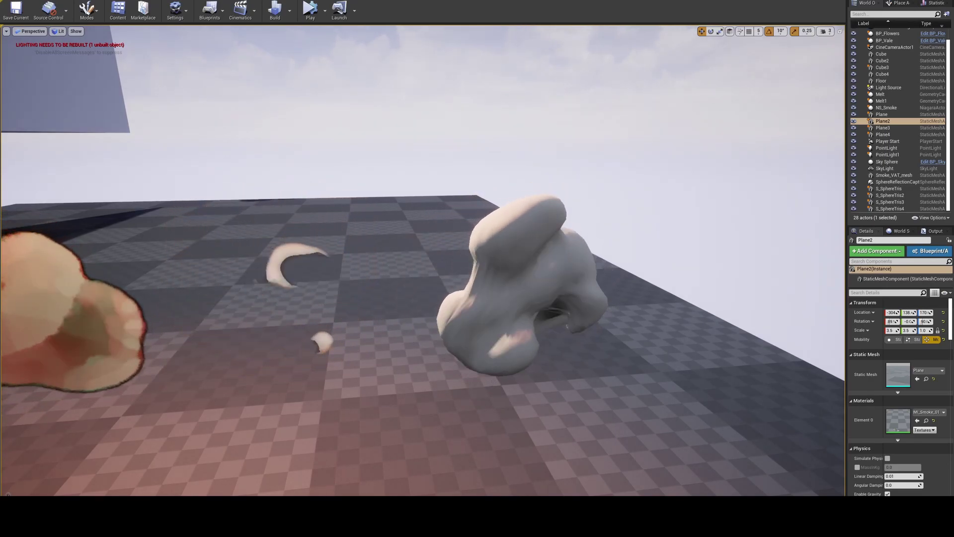
Step: Switch to the Houdini Capstone project and display the curve3 spiral in the Smoke network
mouse_move(247, 507)
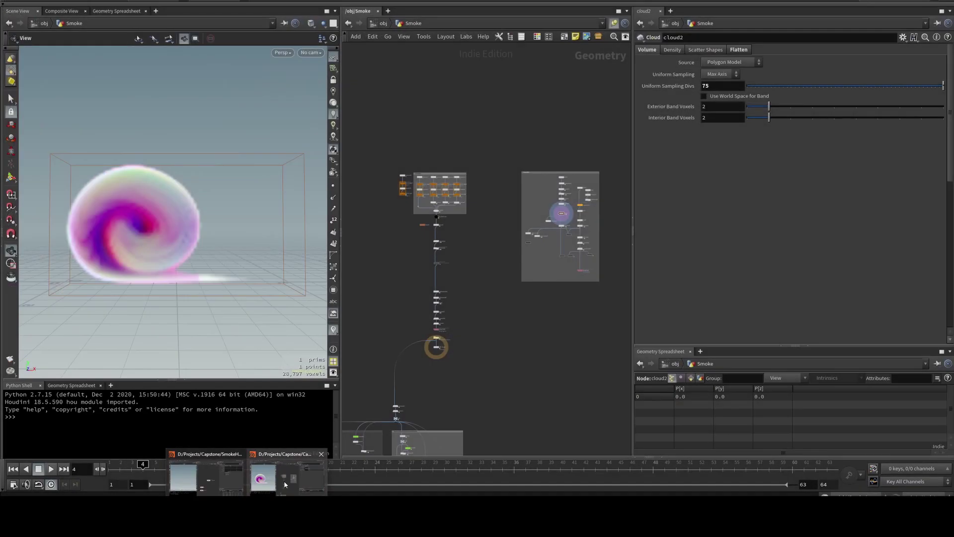
left_click(284, 479)
middle_click_drag(502, 269, 455, 285)
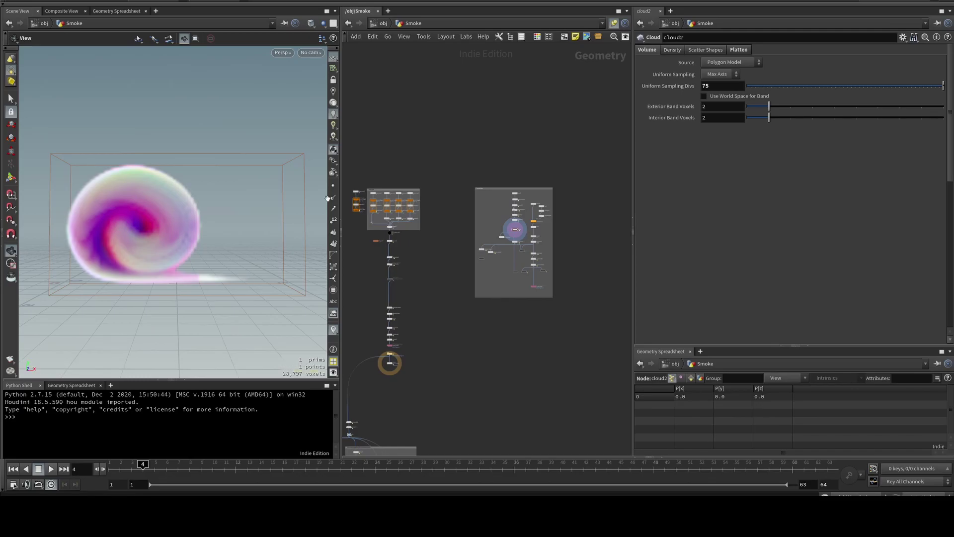
scroll(531, 217, "up", 5)
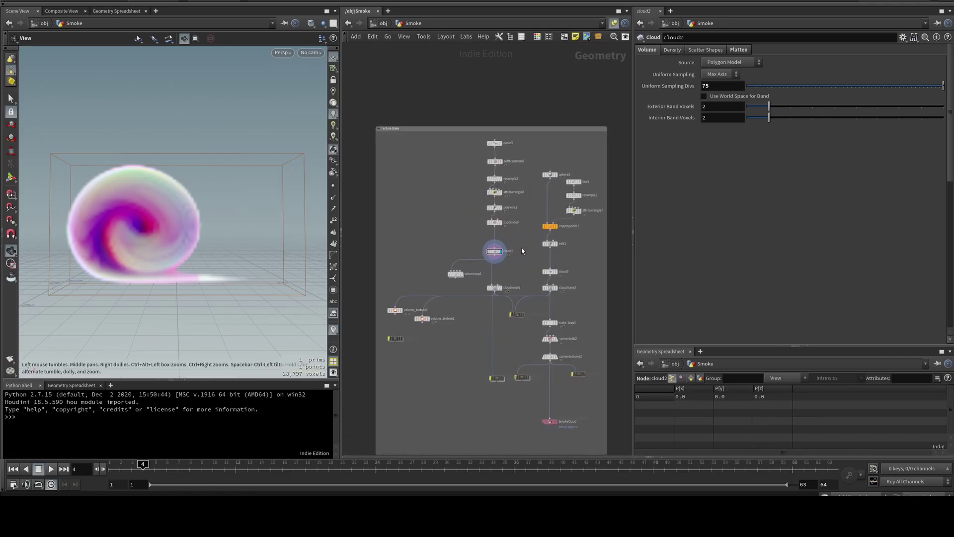
scroll(504, 154, "up", 3)
left_click(469, 135)
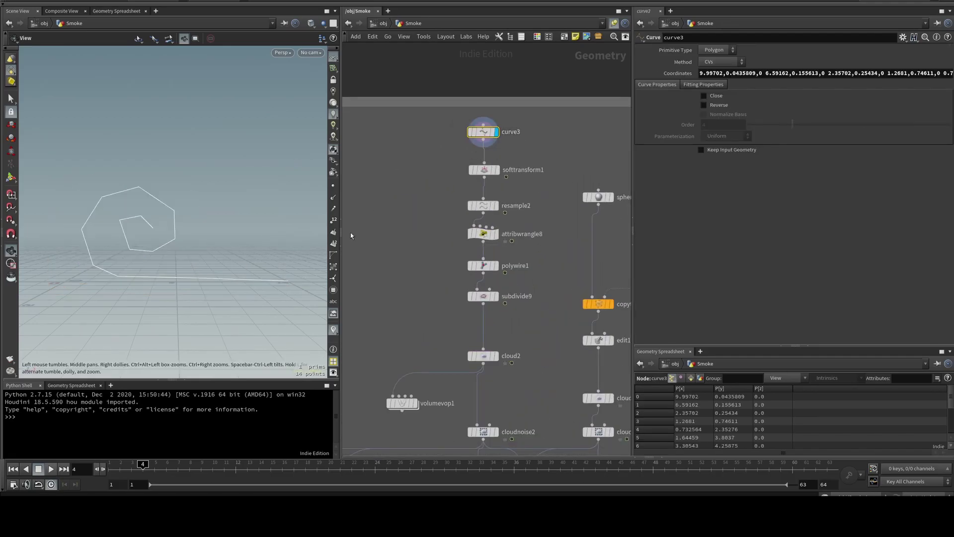
Step: Display the softtransform1 and subdivide9 stages of the spiral, scrubbing the animation to frame 24
left_click(485, 170)
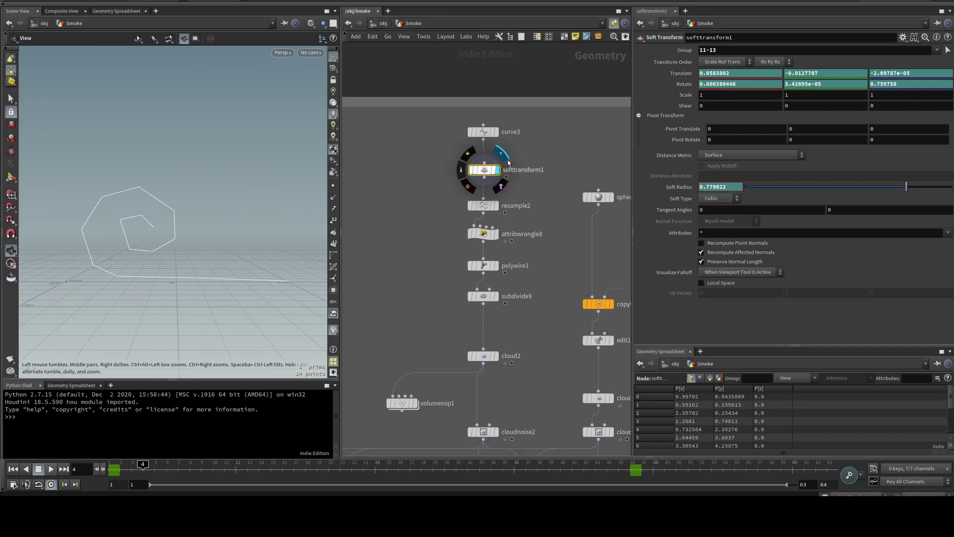
left_click_drag(310, 467, 247, 468)
left_click_drag(460, 282, 459, 281)
key("r")
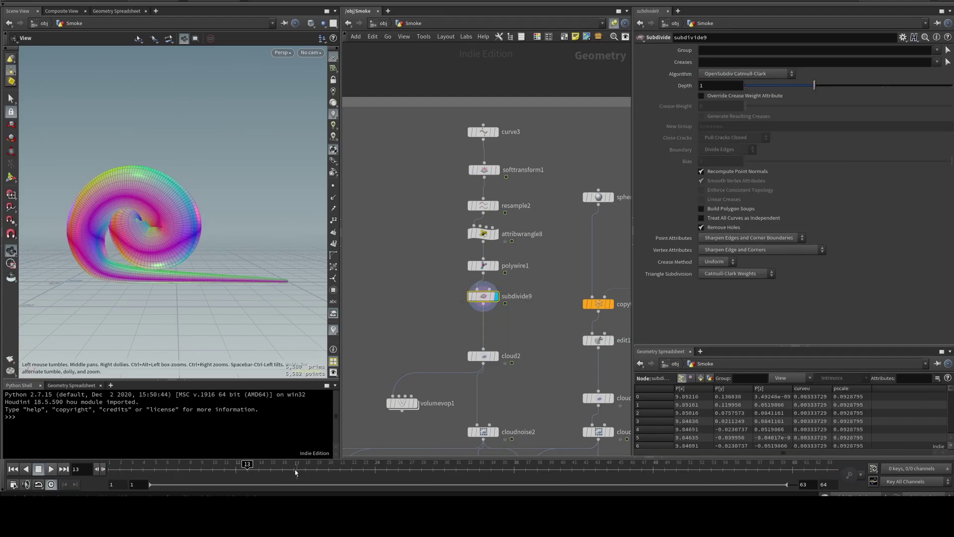
left_click_drag(295, 472, 375, 470)
Step: Display the spiral's cloud2 volume and its cloudnoise2 distortion, scrubbing the animation to frame 53
left_click(483, 356)
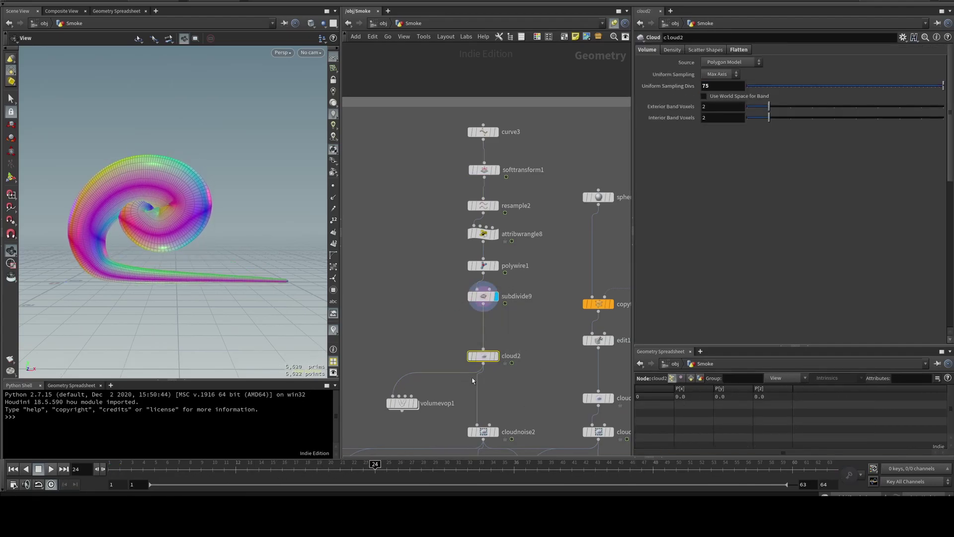
key("r")
middle_click_drag(516, 410, 493, 293)
left_click_drag(440, 330, 440, 331)
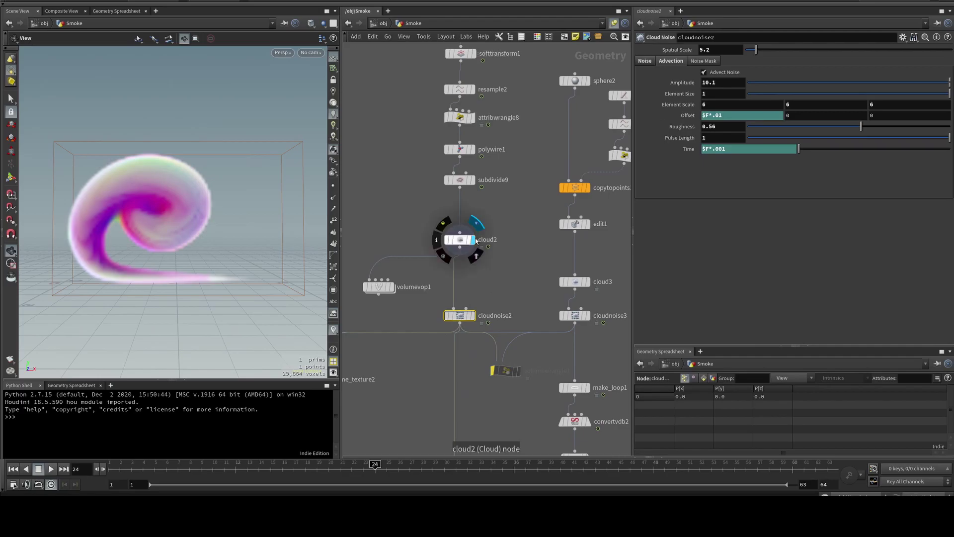
key("r")
left_click_drag(404, 472, 584, 466)
middle_click_drag(178, 242, 216, 249)
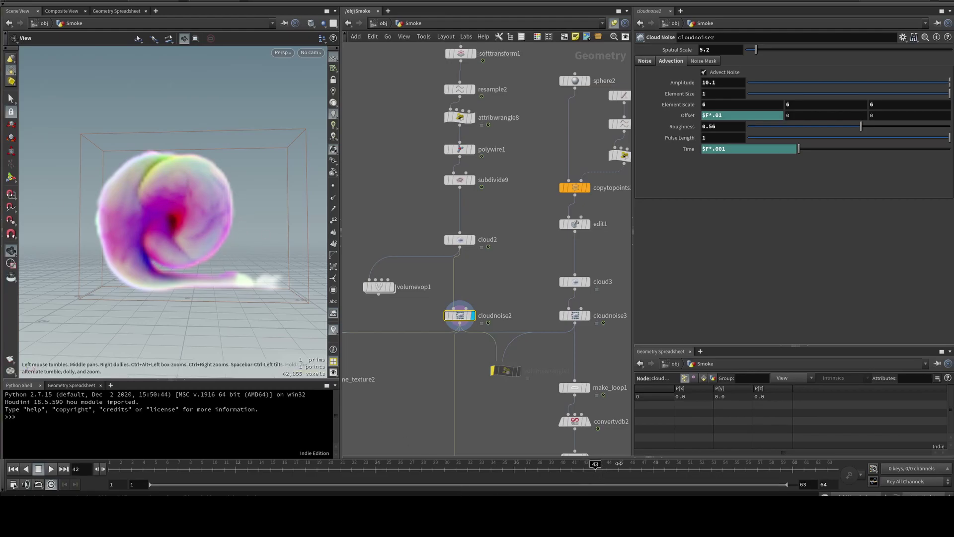
left_click_drag(619, 463, 711, 463)
Step: Display the edit1 node of the second smoke branch and examine its sculpted mesh
scroll(451, 359, "down", 2)
middle_click_drag(473, 383, 411, 359)
scroll(479, 301, "up", 1)
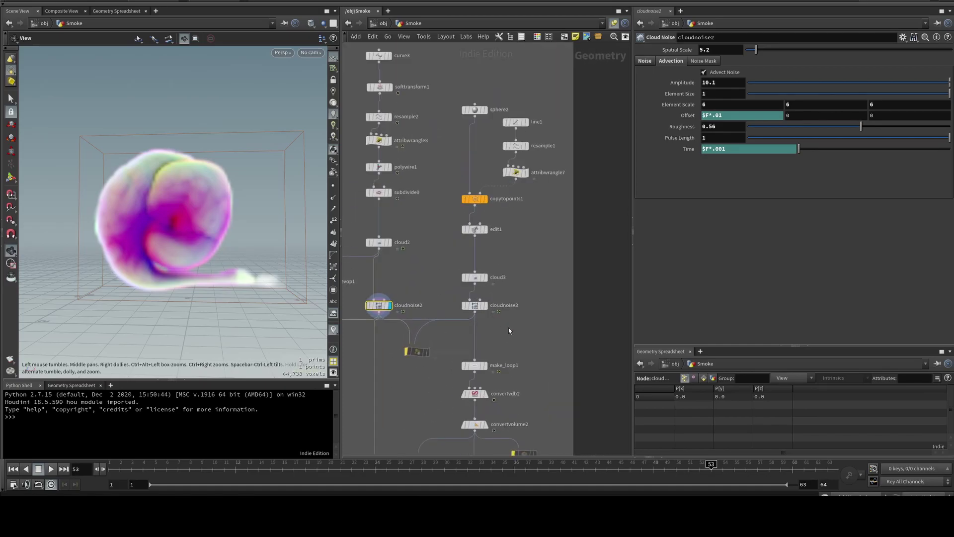
middle_click_drag(514, 251, 533, 246)
left_click(504, 224)
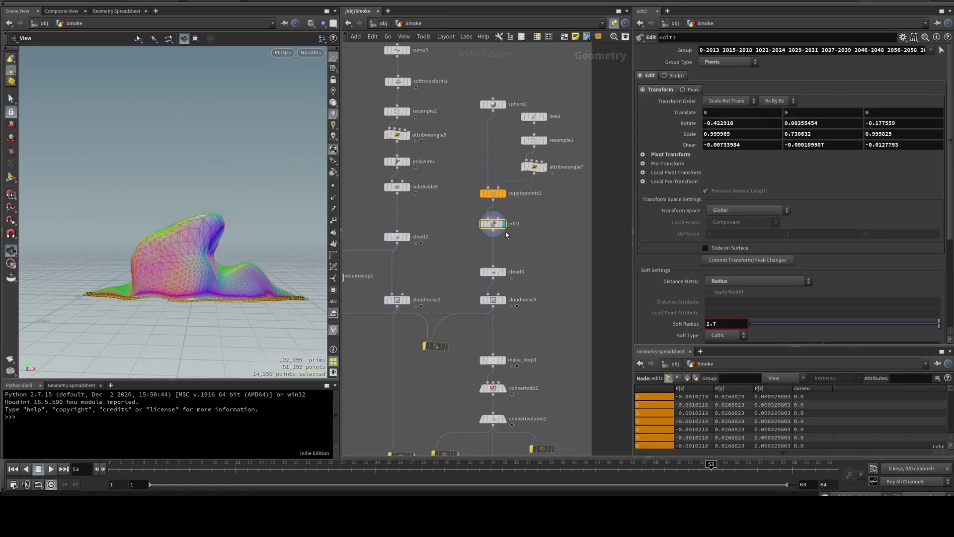
mouse_move(193, 265)
left_mouse_down()
mouse_move(301, 268)
mouse_move(183, 257)
left_mouse_up()
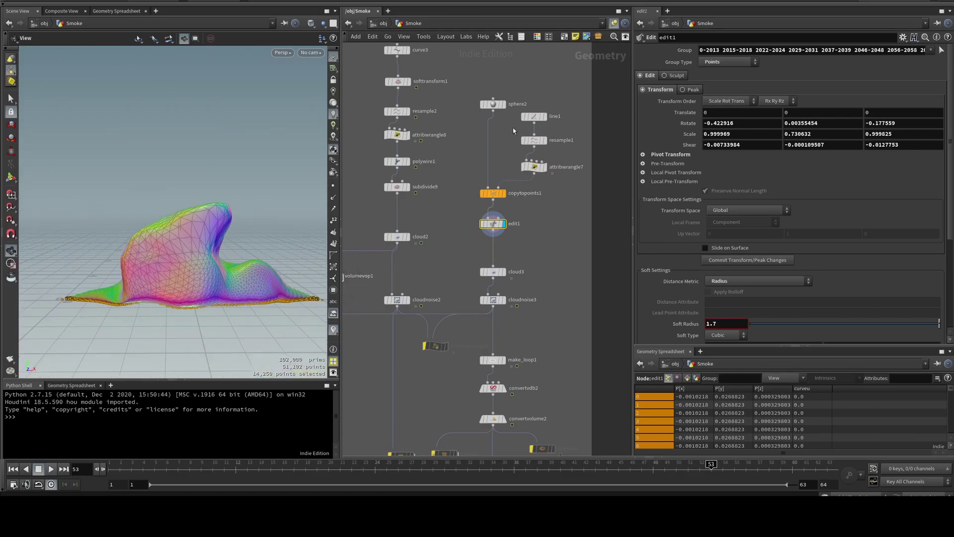
Step: Review how the ground smoke shape is built by displaying sphere2, attribwrangle7 and edit1 in order
left_click(503, 104)
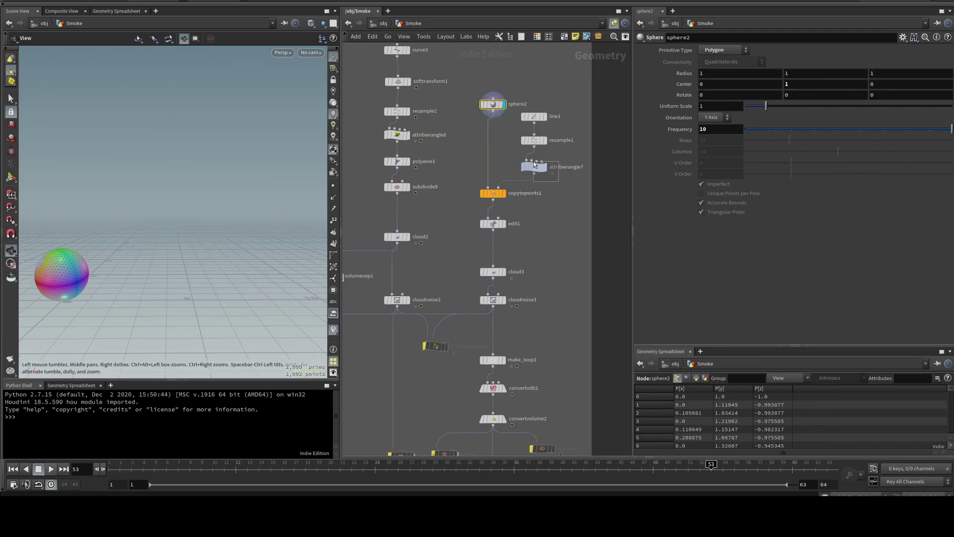
left_click(534, 165)
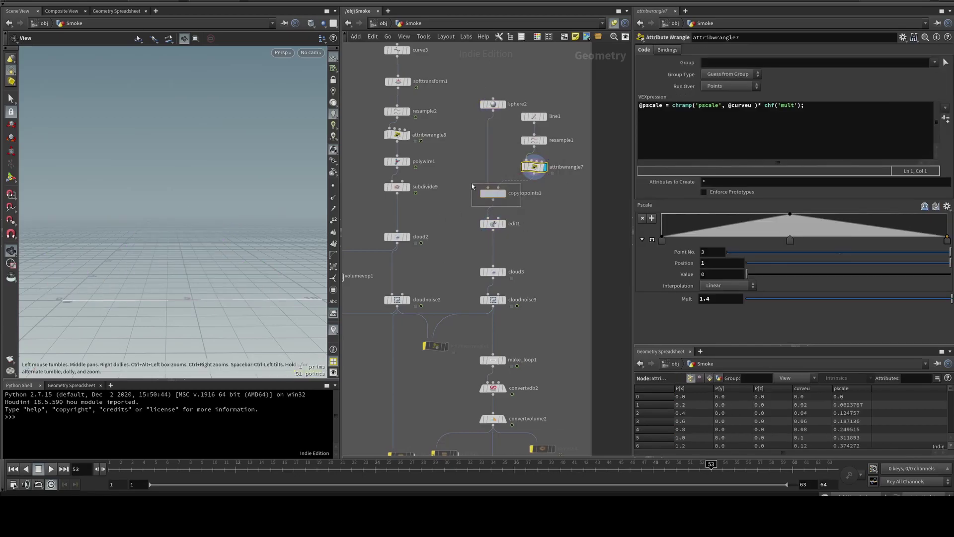
left_click_drag(520, 206, 472, 186)
left_click_drag(521, 246, 480, 219)
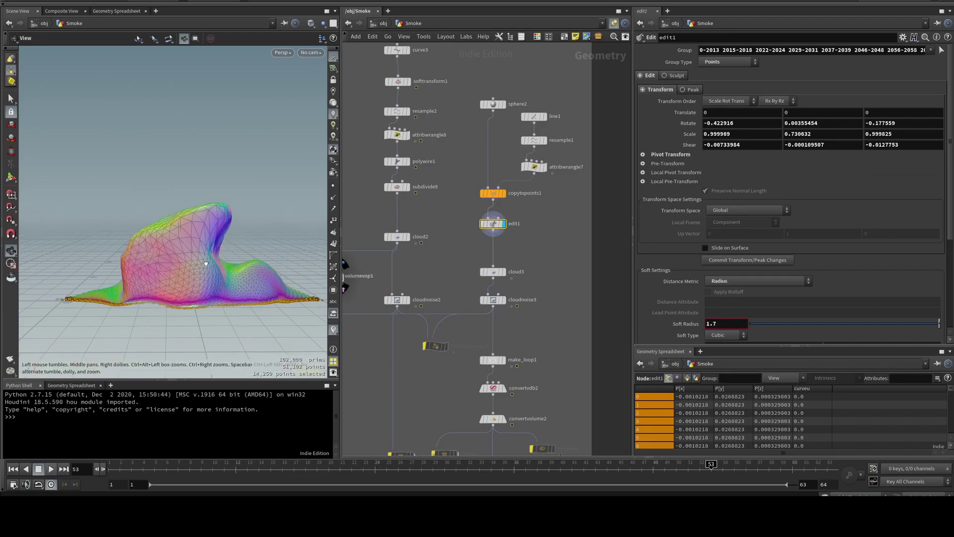
left_click_drag(205, 263, 209, 242)
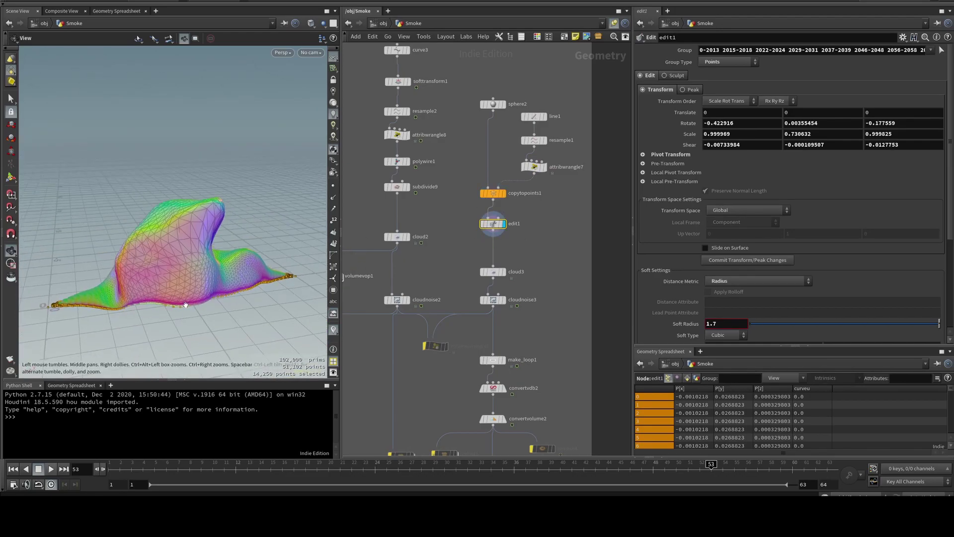
Step: Display the cloudnoise3 volume and the looping make_loop1 version of the ground smoke
left_click(503, 299)
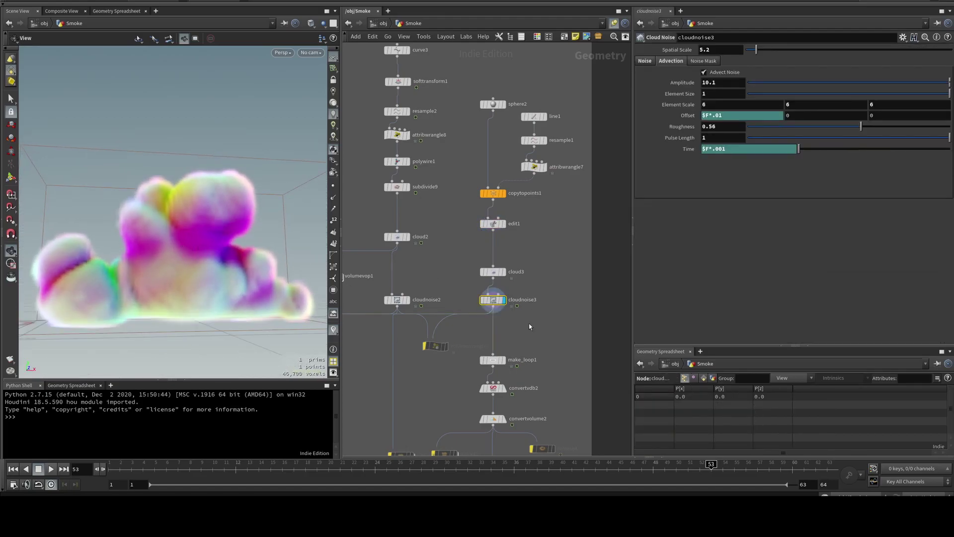
middle_click_drag(529, 366, 527, 292)
scroll(531, 329, "down", 3)
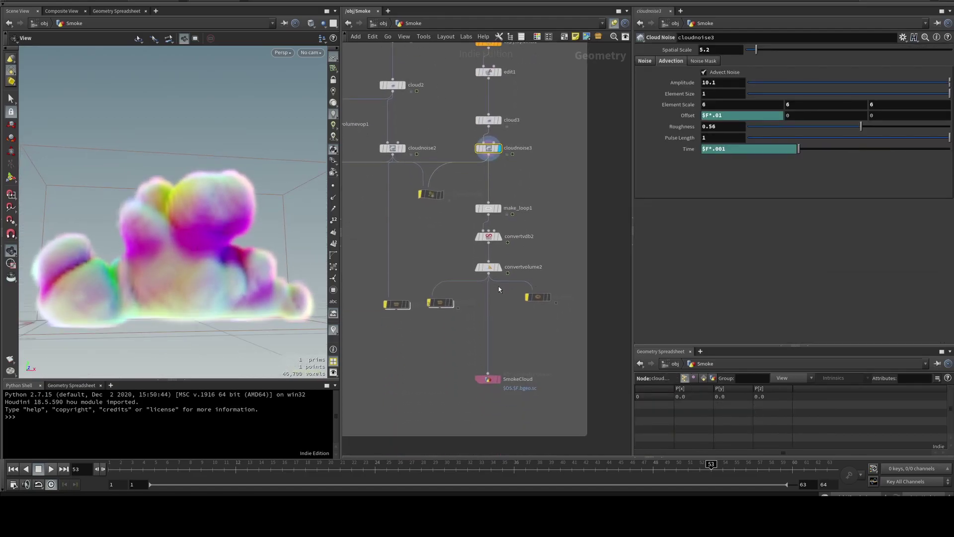
left_click(492, 208)
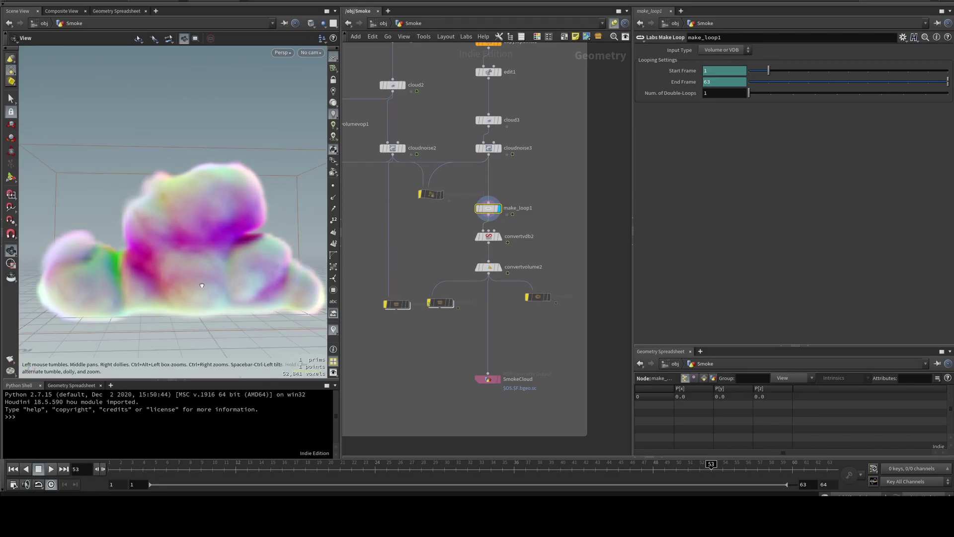
Step: Scrub the looped ground smoke to frame 5 and display its convertvdb2 and convertvolume2 conversions
left_click_drag(815, 470, 827, 469)
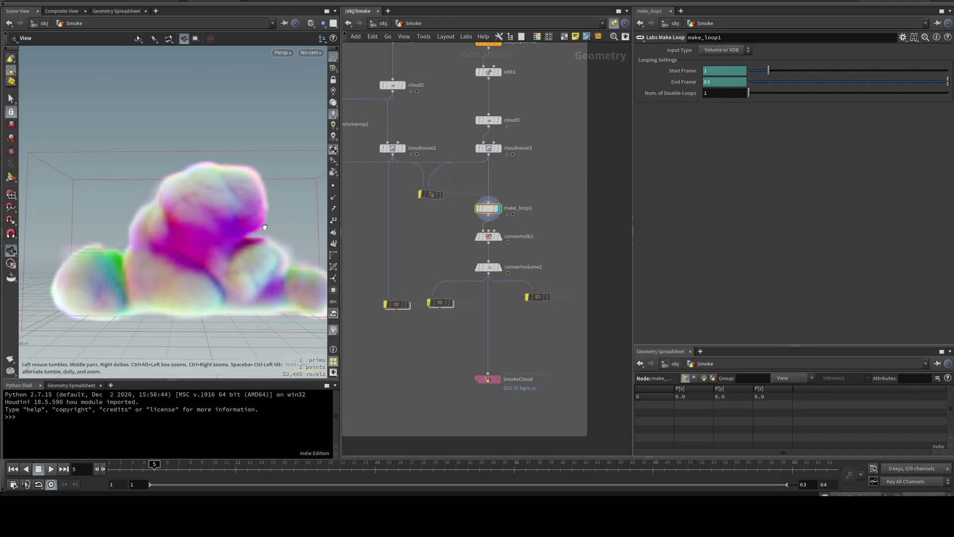
left_click_drag(265, 227, 276, 227)
middle_click_drag(276, 227, 266, 192)
left_click(498, 239)
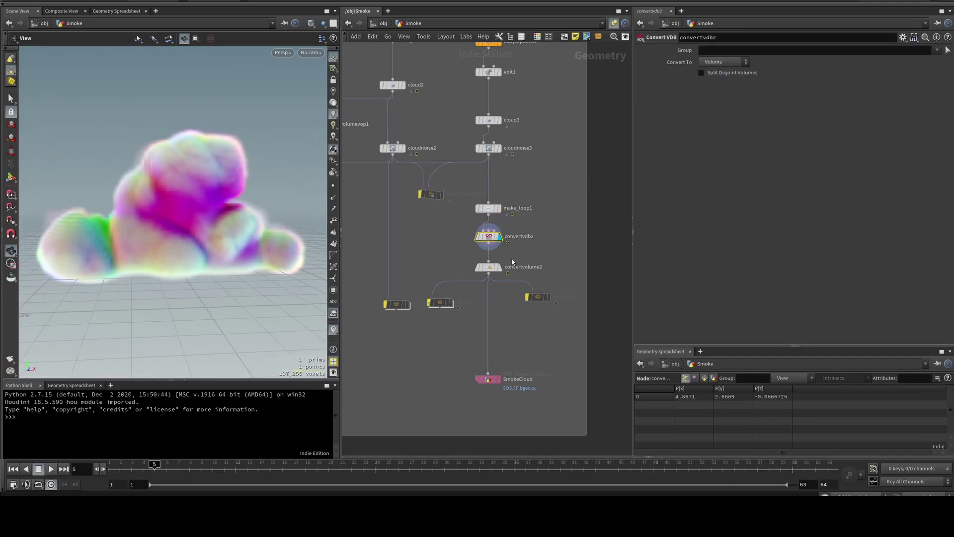
left_click(484, 269)
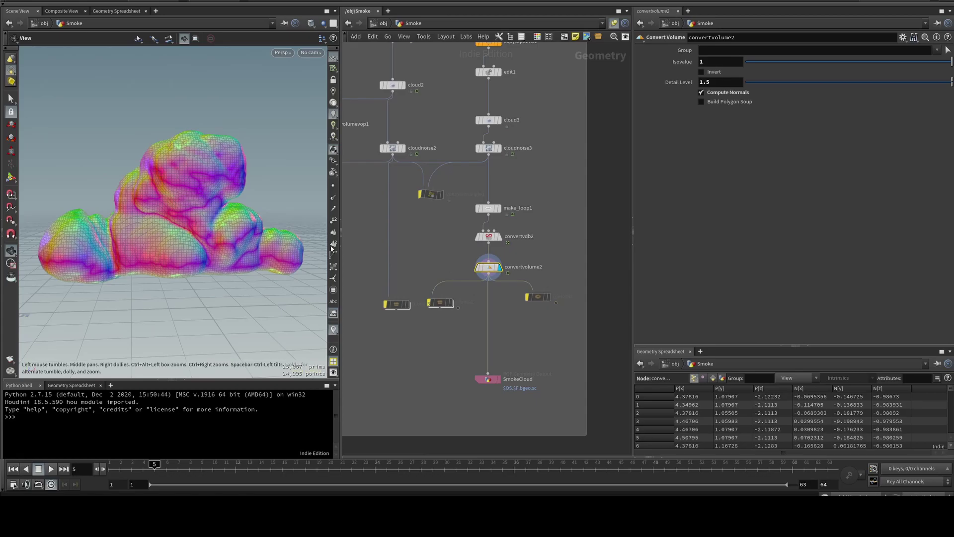
Step: Examine the output settings of the SmokeCloud geometry export node at the end of the branch
left_click(501, 378)
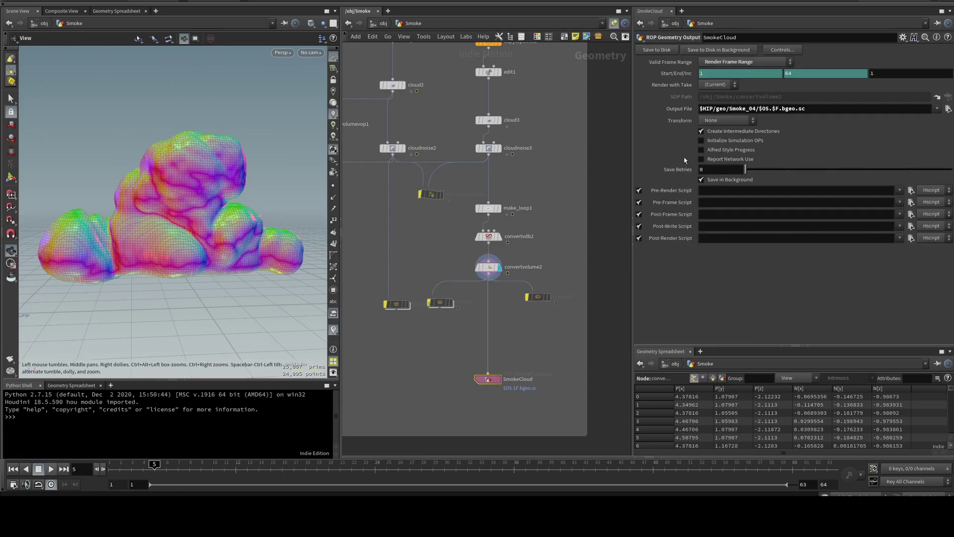
middle_click_drag(438, 287, 453, 277)
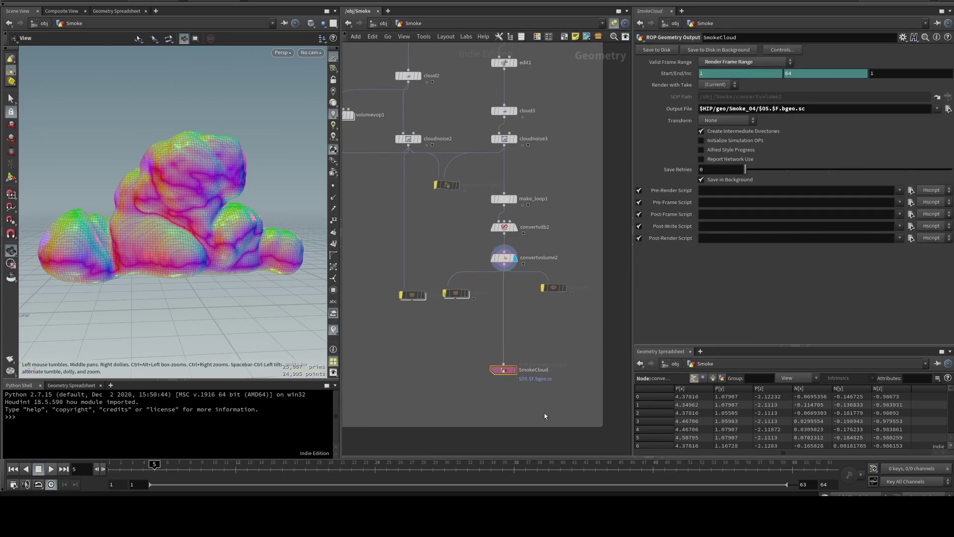
scroll(546, 387, "up", 5)
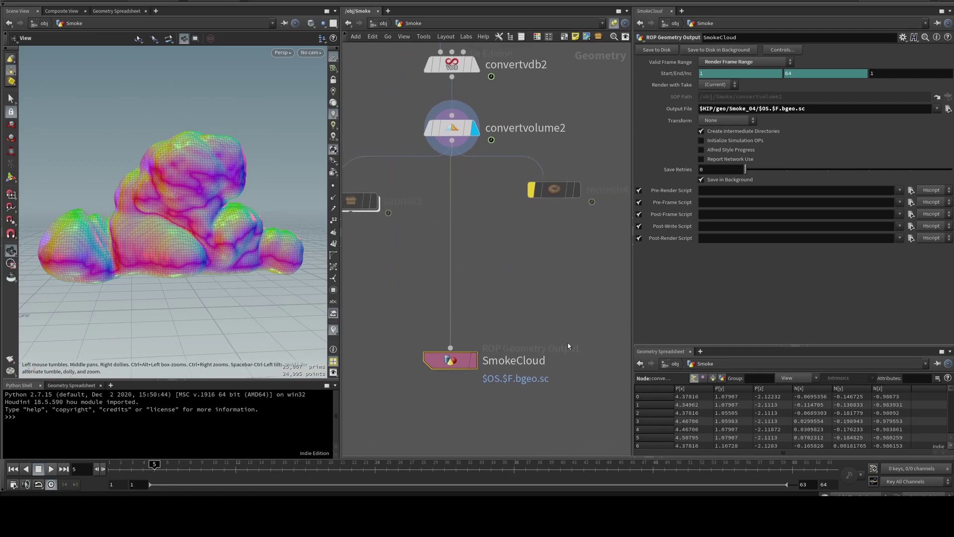
scroll(540, 289, "down", 10)
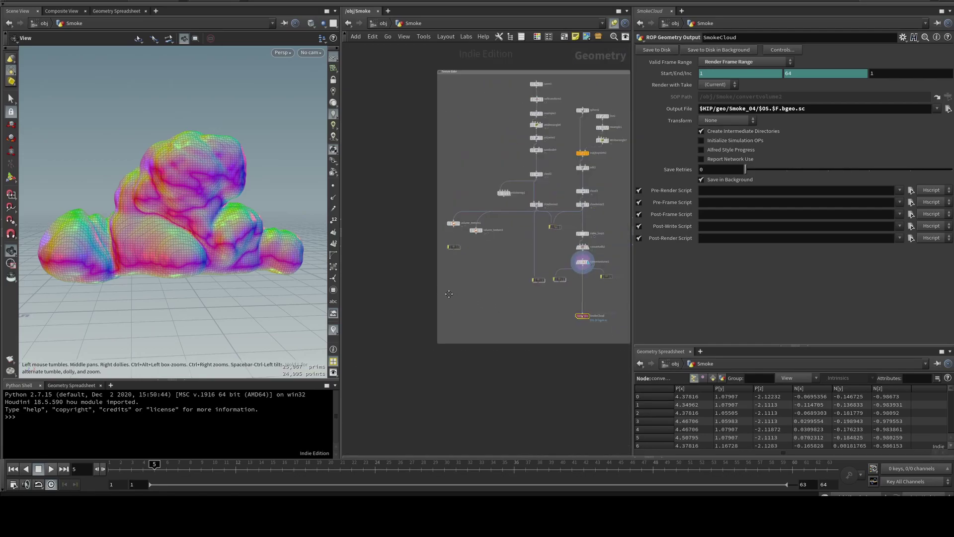
Step: Display the drawcurve12 node beside the Curve Input group and frame its hand-drawn strokes
middle_click_drag(476, 298, 474, 269)
scroll(497, 238, "up", 5)
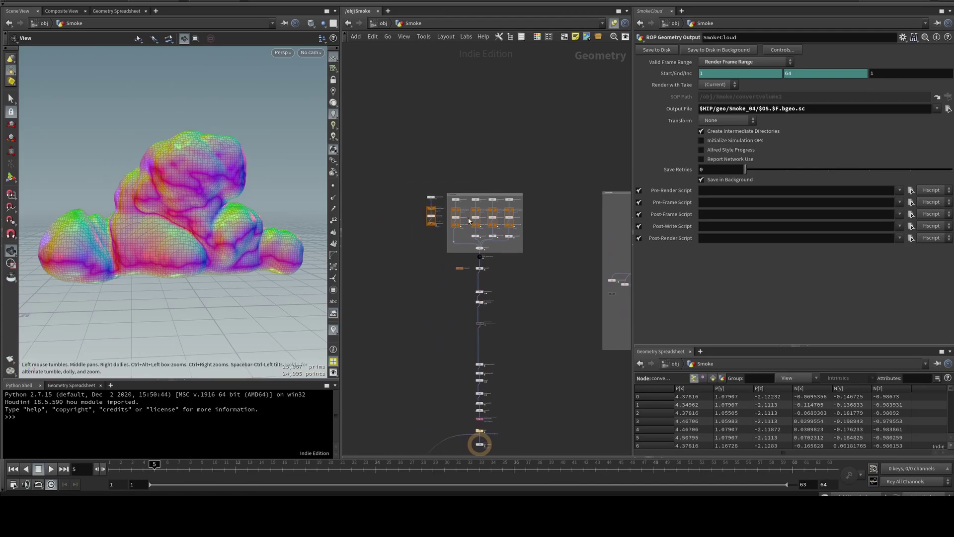
middle_click_drag(506, 218, 535, 217)
left_click(402, 164)
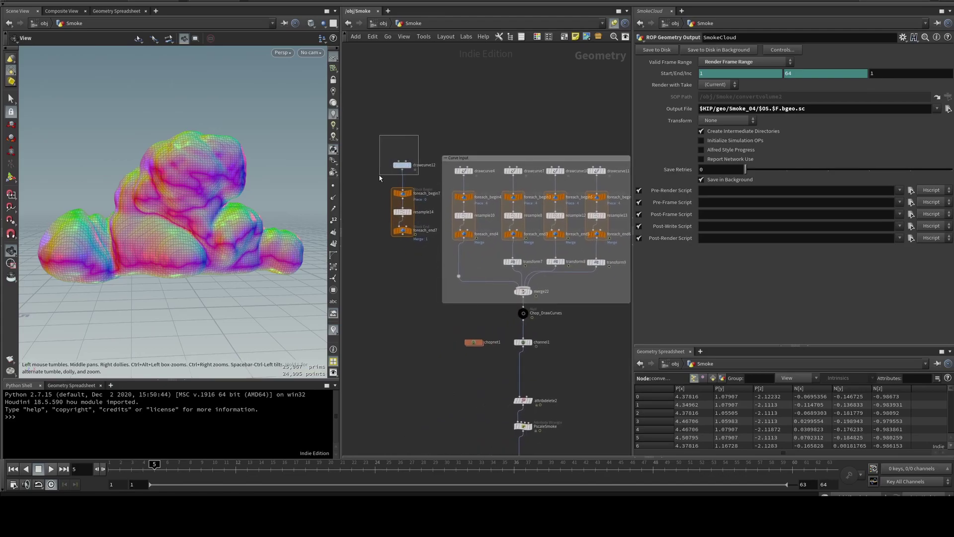
key("f")
left_click_drag(147, 223, 221, 228)
scroll(211, 228, "down", 4)
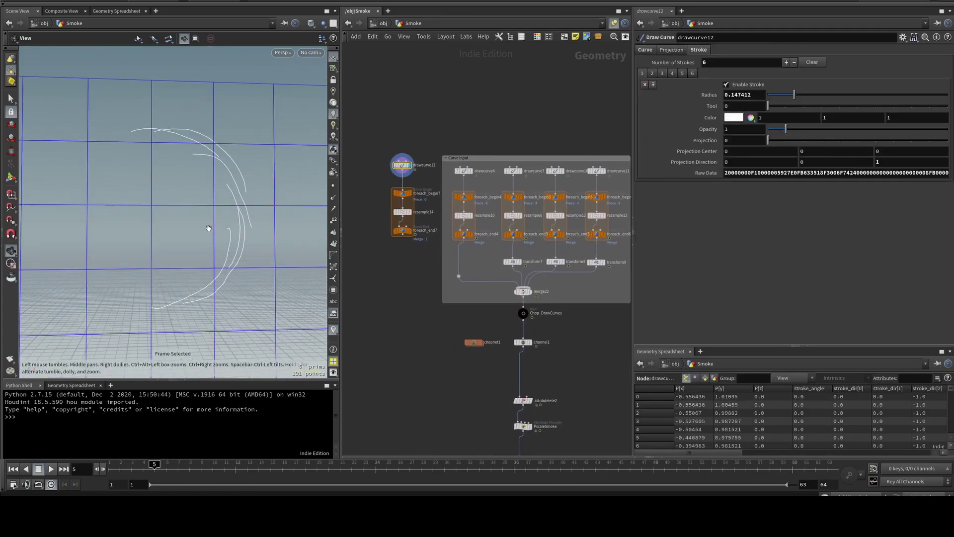
middle_click_drag(212, 264, 193, 249)
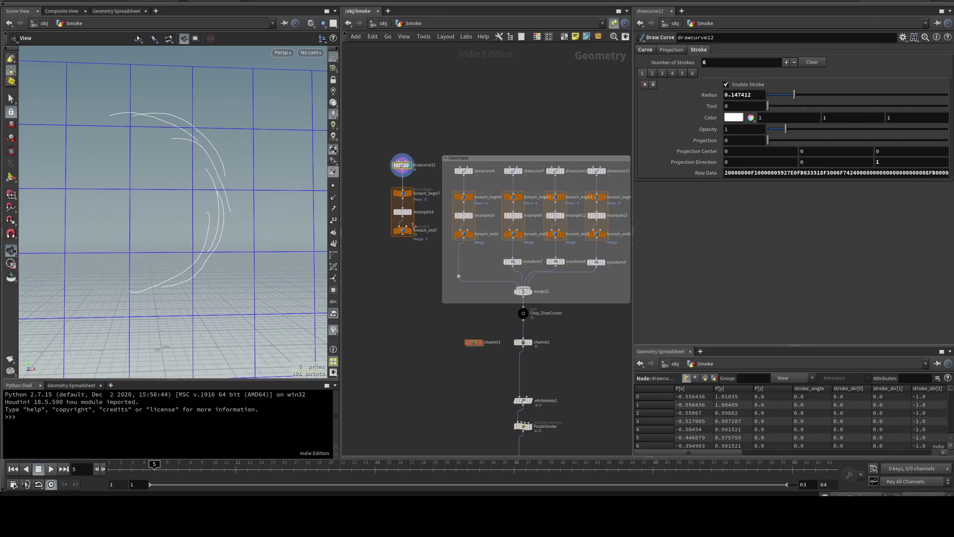
scroll(422, 179, "up", 1)
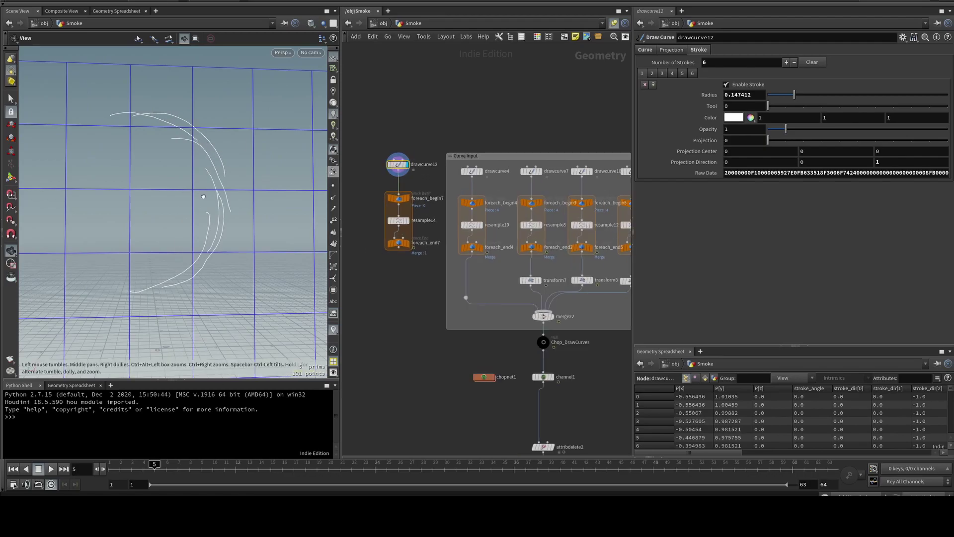
Step: Draw an additional curved stroke in drawcurve12, outside the existing arcs
left_click_drag(203, 197, 214, 246)
key("Return")
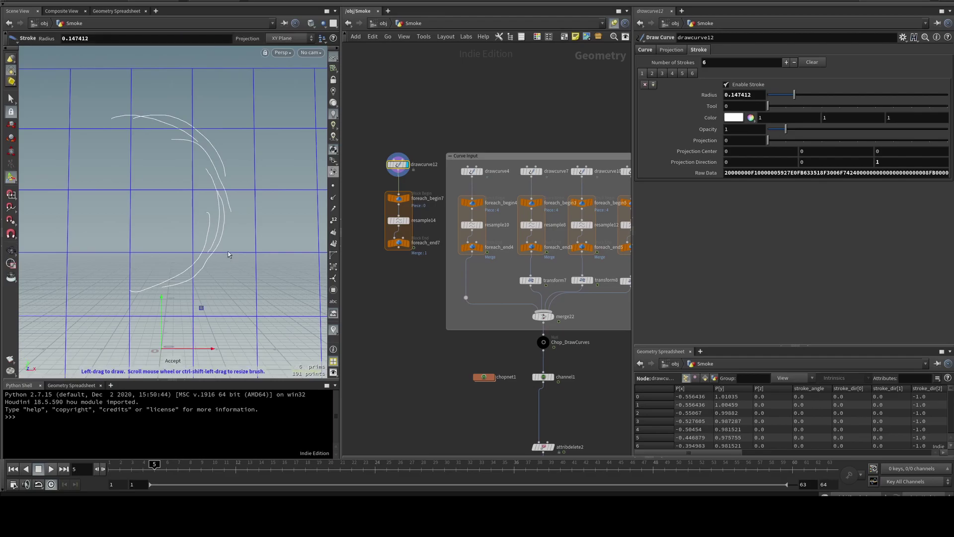
left_click_drag(243, 247, 243, 106)
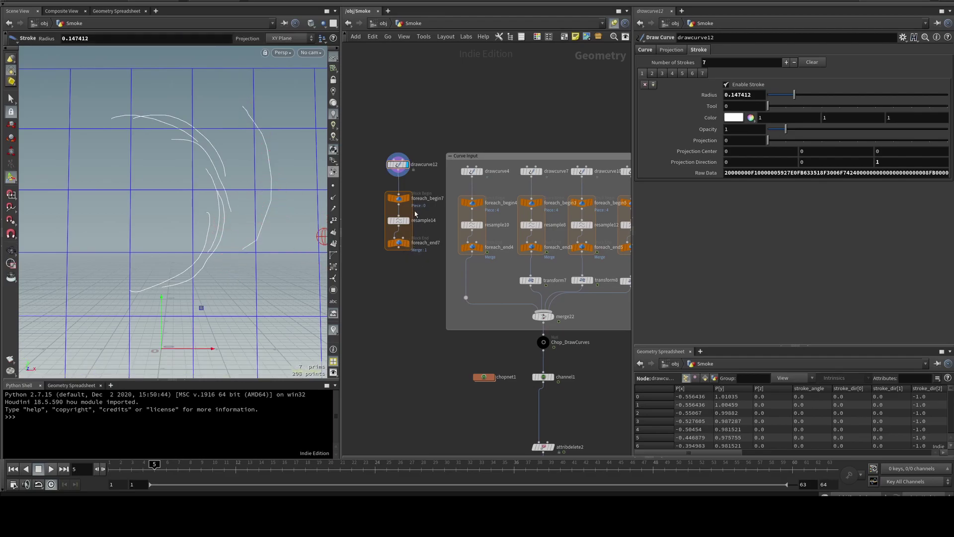
Step: Display foreach_begin7 and foreach_end7 at frame 1 and examine the loop's Single Pass expression
left_click(398, 199)
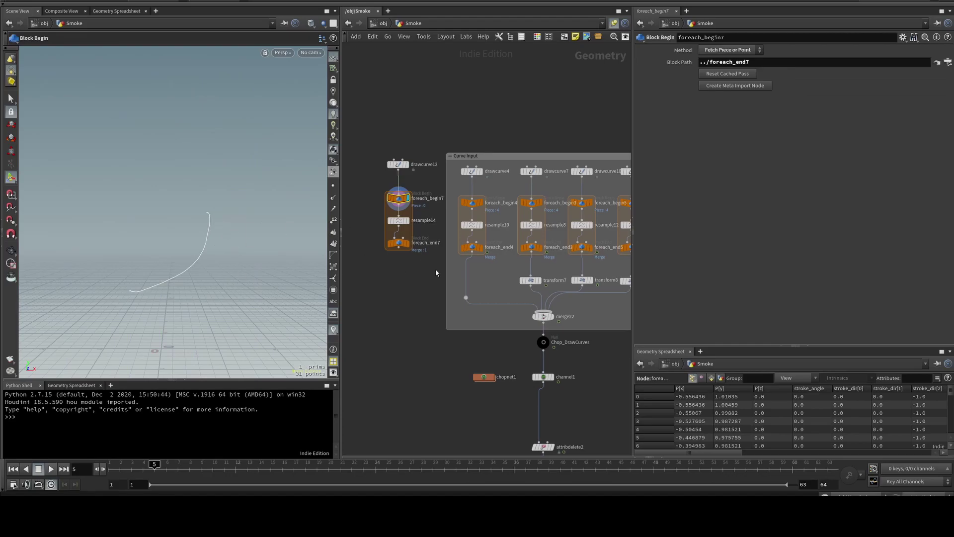
left_click(398, 243)
mouse_move(154, 465)
left_mouse_down()
mouse_move(118, 464)
mouse_move(735, 448)
mouse_move(32, 446)
left_mouse_up()
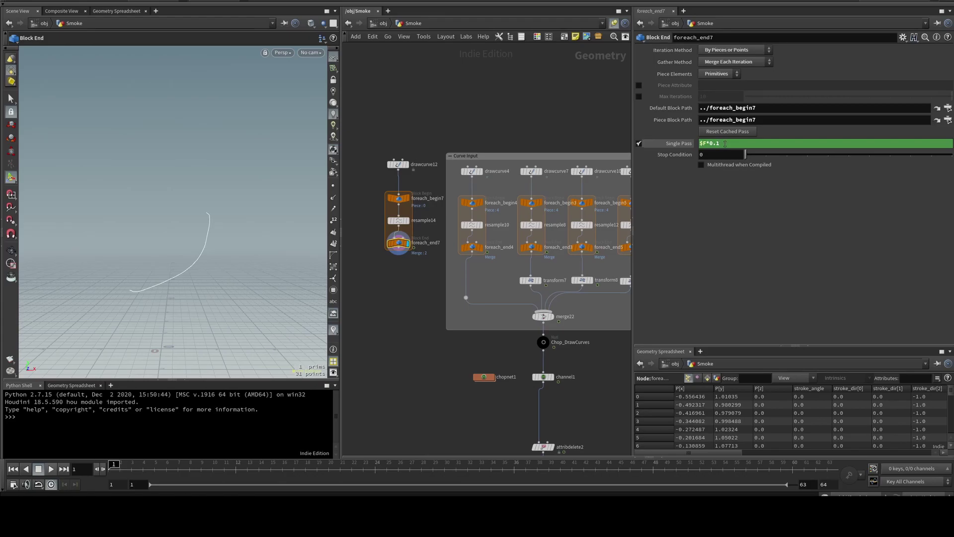
left_click(702, 144)
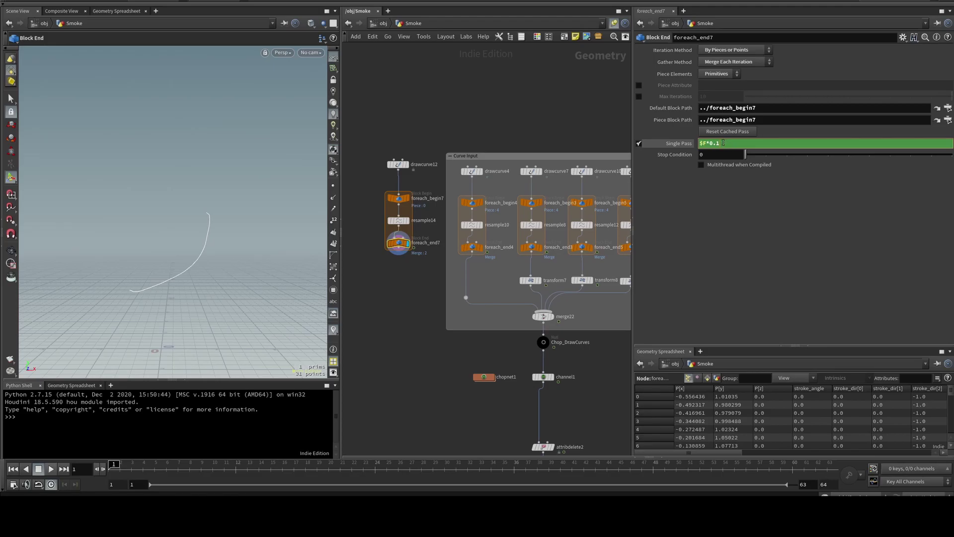
left_click(435, 211)
left_click_drag(415, 239, 391, 270)
mouse_move(154, 474)
left_mouse_down()
mouse_move(827, 465)
mouse_move(547, 466)
mouse_move(747, 459)
mouse_move(437, 459)
mouse_move(62, 443)
left_mouse_up()
Step: Display the combined Curve Input strokes in merge22 and scrub the animation to frame 10
middle_click_drag(416, 368, 364, 319)
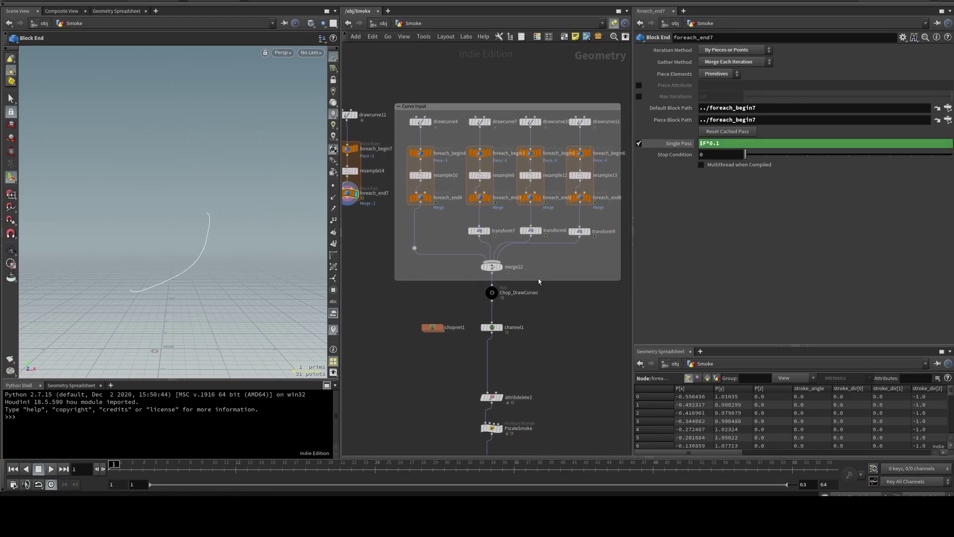
left_click_drag(607, 251, 478, 227)
left_click_drag(541, 259, 473, 271)
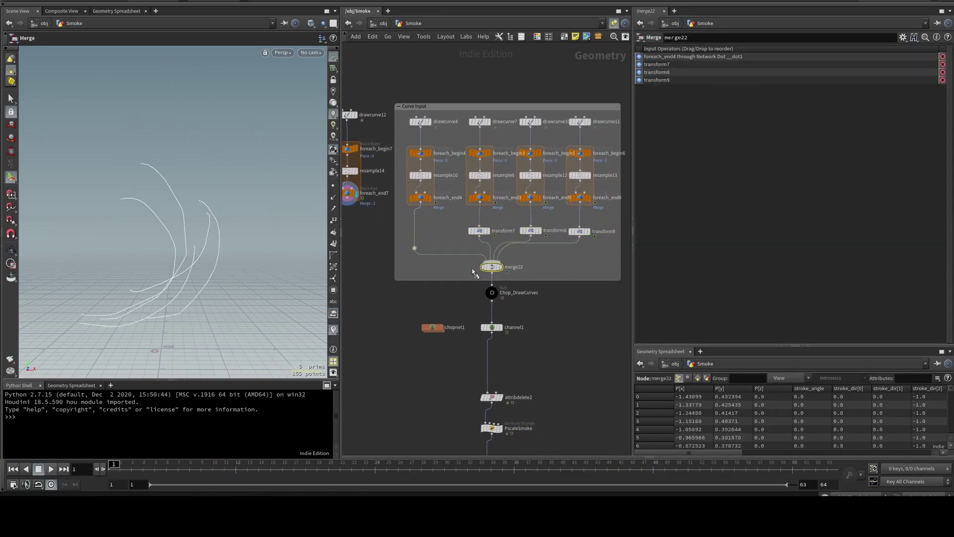
key("r")
mouse_move(132, 466)
left_mouse_down()
mouse_move(650, 465)
mouse_move(278, 457)
mouse_move(624, 439)
mouse_move(202, 430)
left_mouse_up()
Step: Display the smoothed curves of channel1, scrub back to frame 1 and compare its data with merge22
left_click(491, 328)
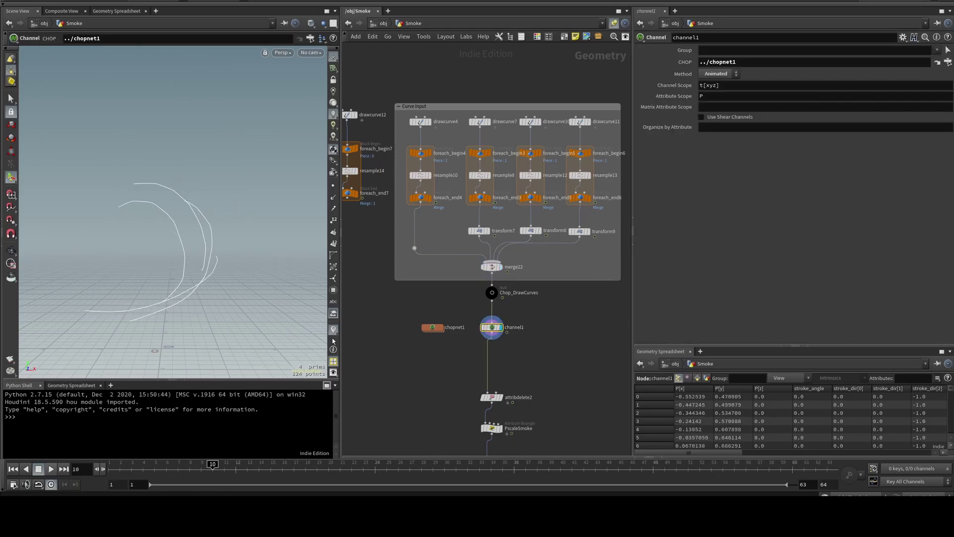
left_click_drag(211, 463, 54, 430)
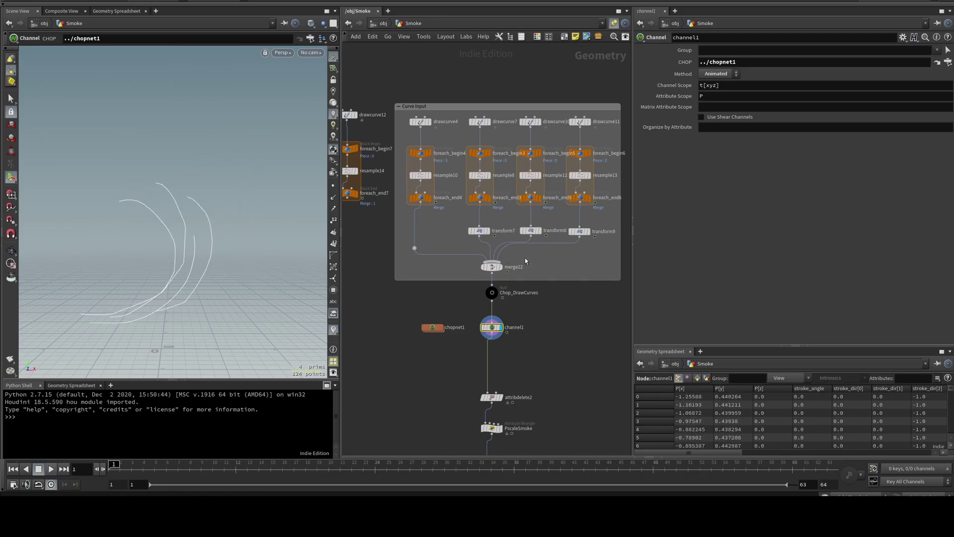
left_click(491, 266)
middle_click_drag(565, 359, 562, 299)
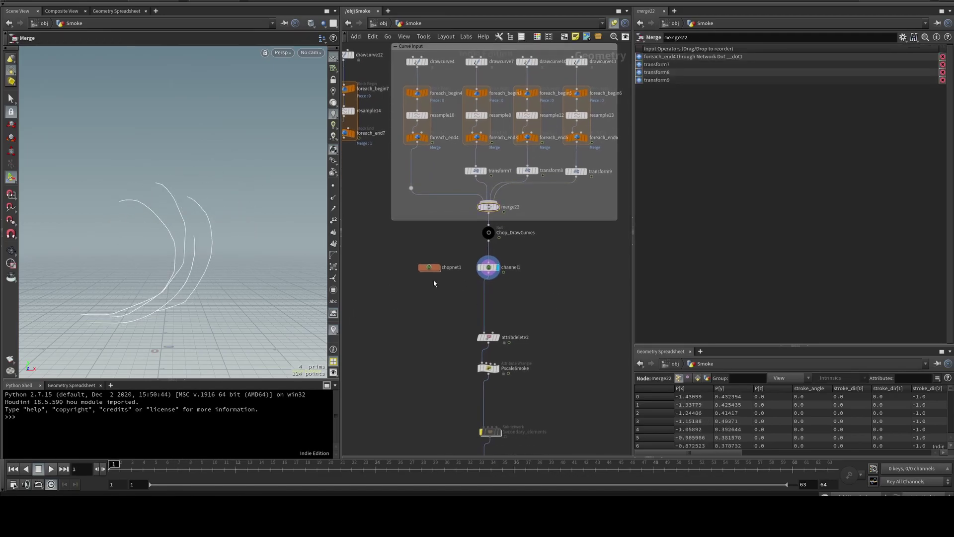
scroll(489, 271, "up", 3)
left_click(489, 269)
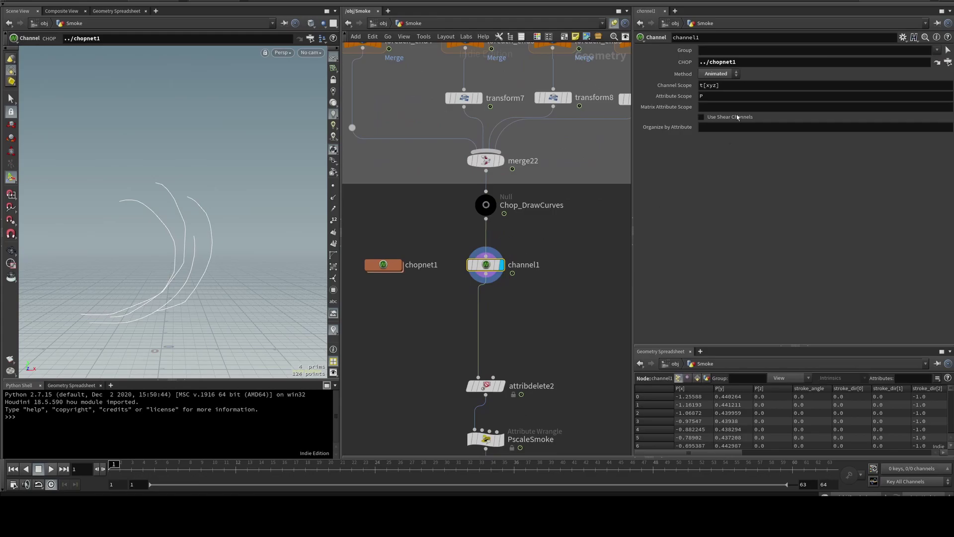
Step: Inspect the geometry1, filter1 and OUT_Chops nodes inside chopnet1, including filter1's parameters, and return to the Smoke network
double_click(386, 266)
left_click(519, 163)
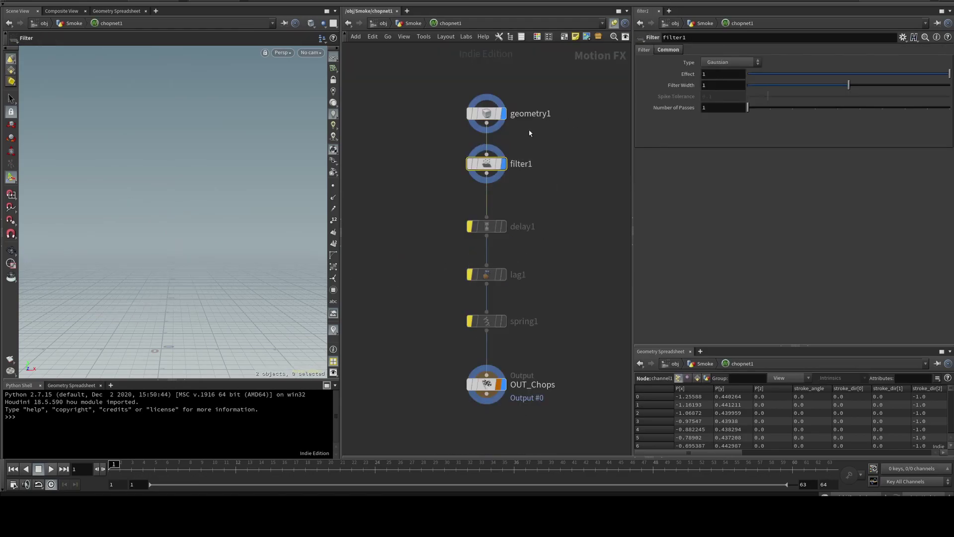
left_click(524, 111)
left_click(518, 160)
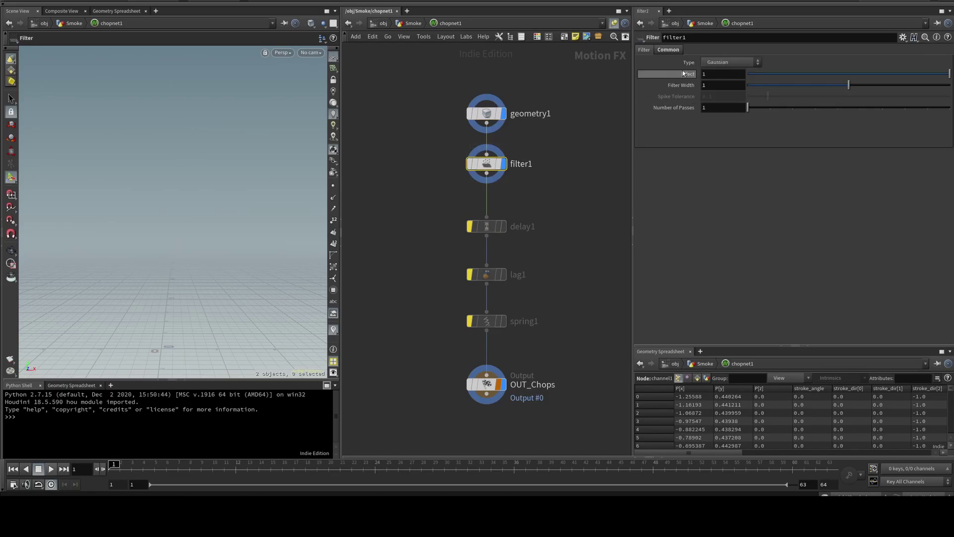
left_click(669, 51)
left_click(640, 51)
left_click(489, 385)
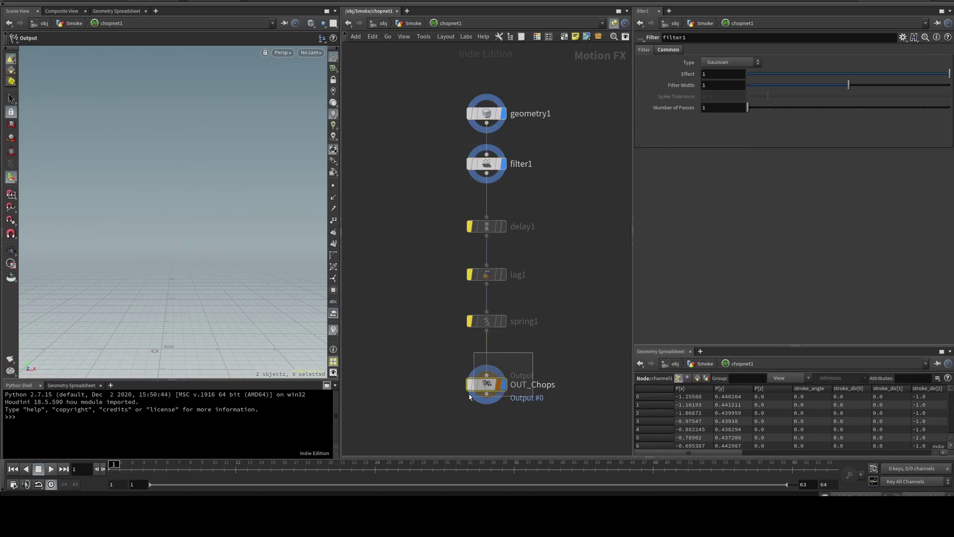
key("u")
Step: Display attribdelete2 and PscaleSmoke below channel1 to review their attribute settings and scaling code
middle_click_drag(513, 316, 508, 263)
left_click(577, 286)
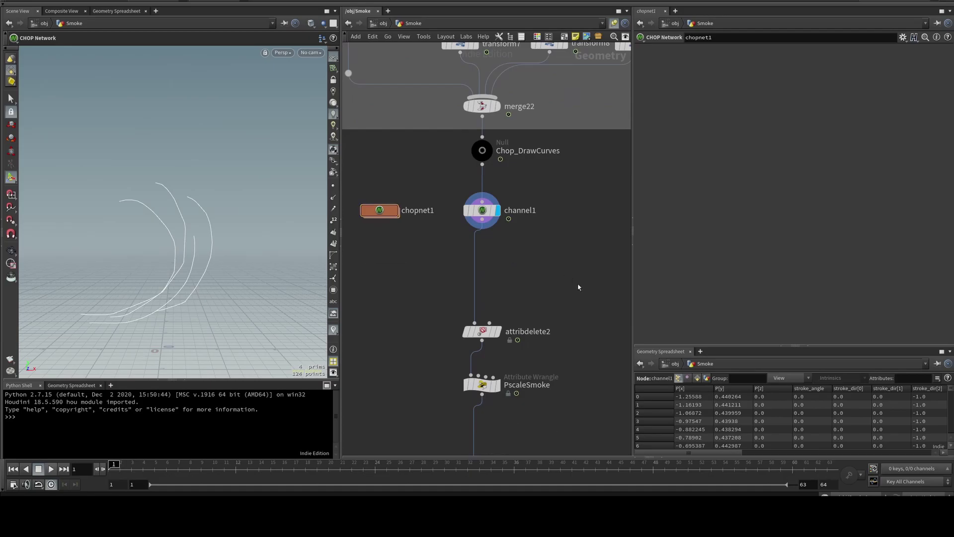
middle_click_drag(576, 286, 555, 207)
scroll(556, 218, "down", 4)
left_click(515, 229)
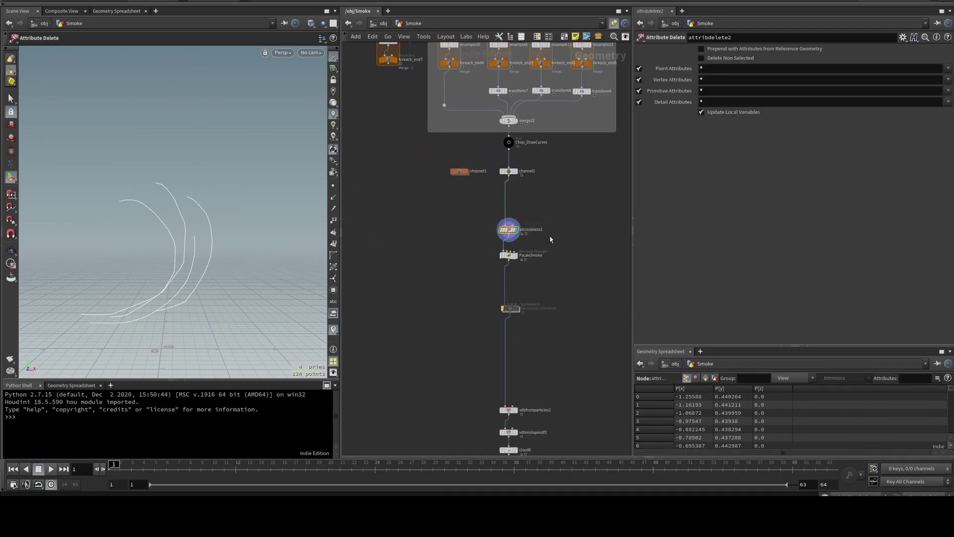
left_click(514, 257)
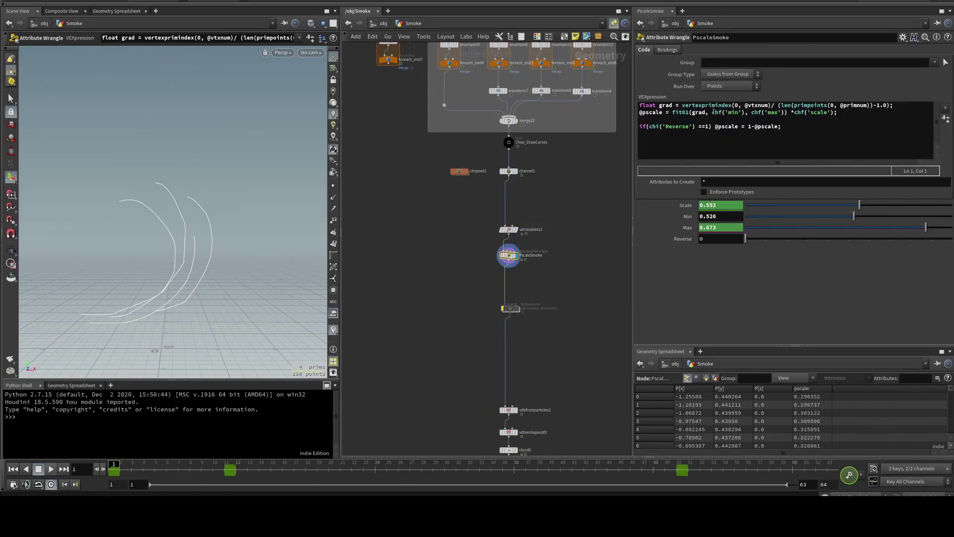
Step: Display the vdbfromparticles1 volume from several angles, followed by the cloud6 version
middle_click_drag(546, 378, 536, 240)
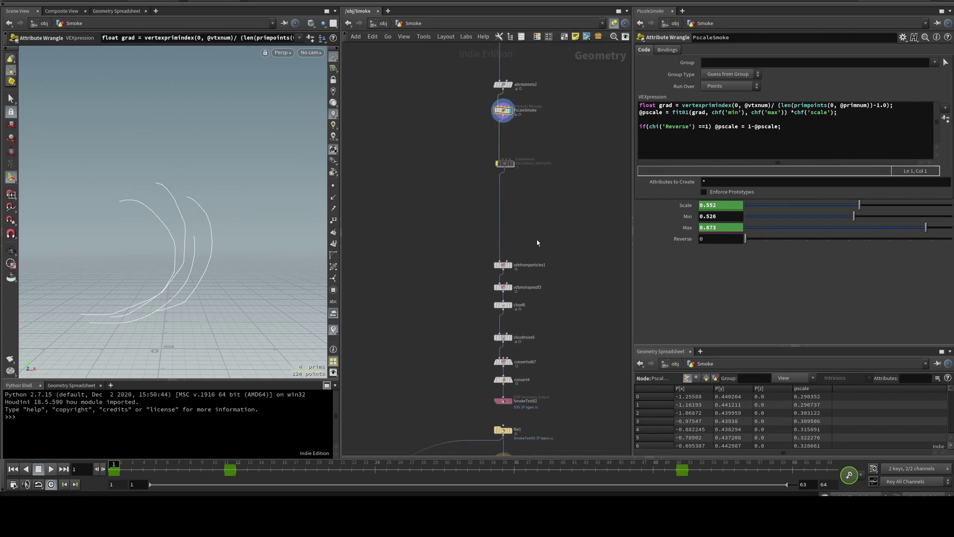
left_click(503, 264)
key("Escape")
left_click_drag(180, 259, 190, 232)
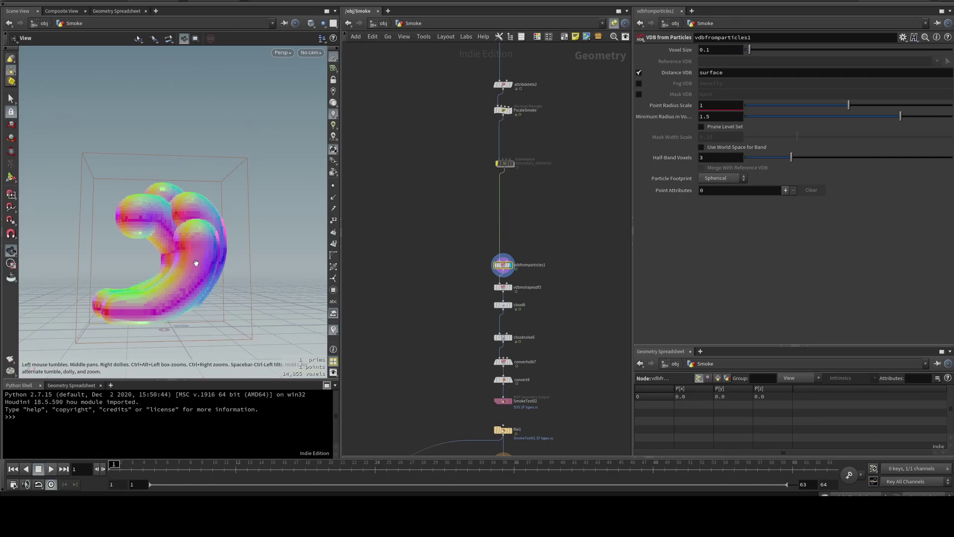
left_click_drag(100, 310, 204, 301)
left_click(509, 305)
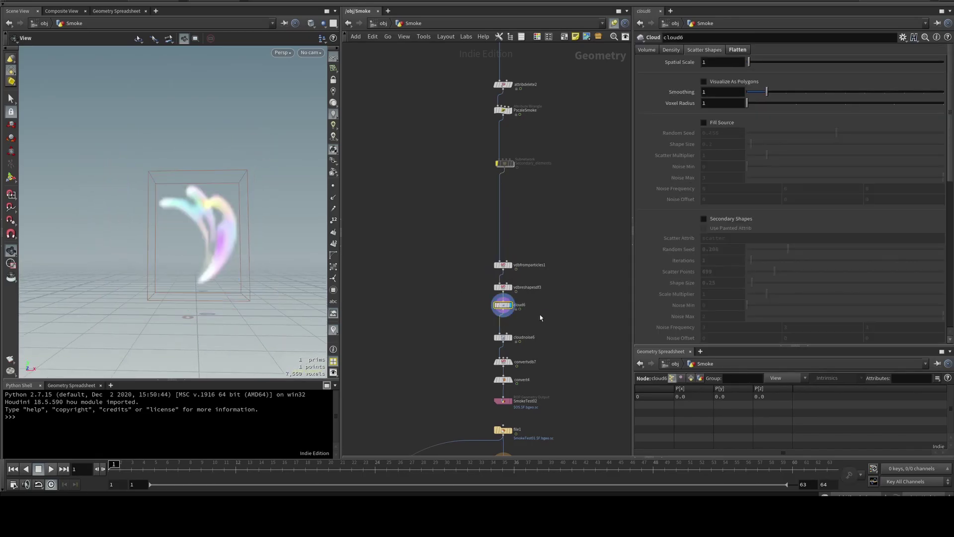
Step: Scrub the cloudnoise6 volume to frame 22 and display its conversion through convertvdb7 to the convert4 polygon mesh
scroll(522, 297, "up", 2)
middle_click_drag(549, 330, 528, 252)
left_click_drag(519, 259, 449, 284)
key("r")
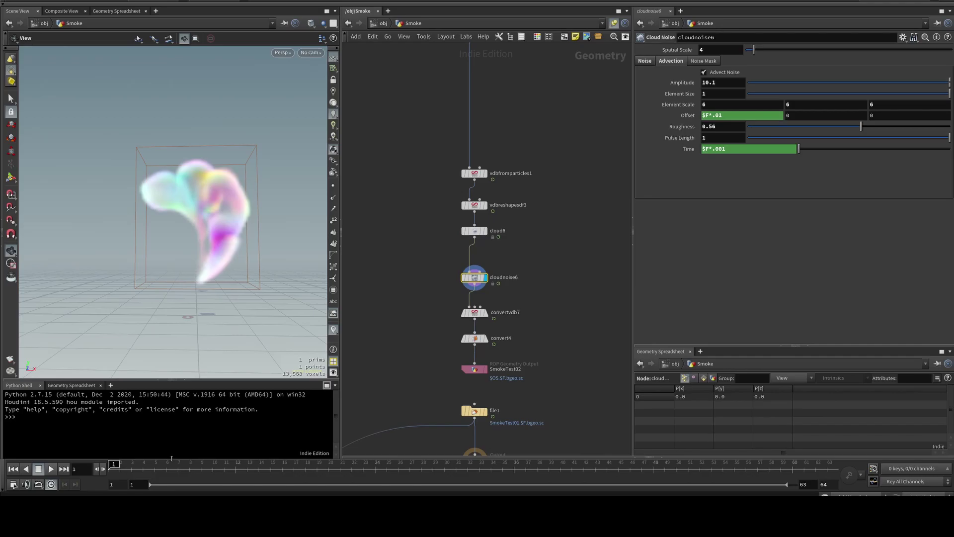
left_click_drag(131, 468, 352, 469)
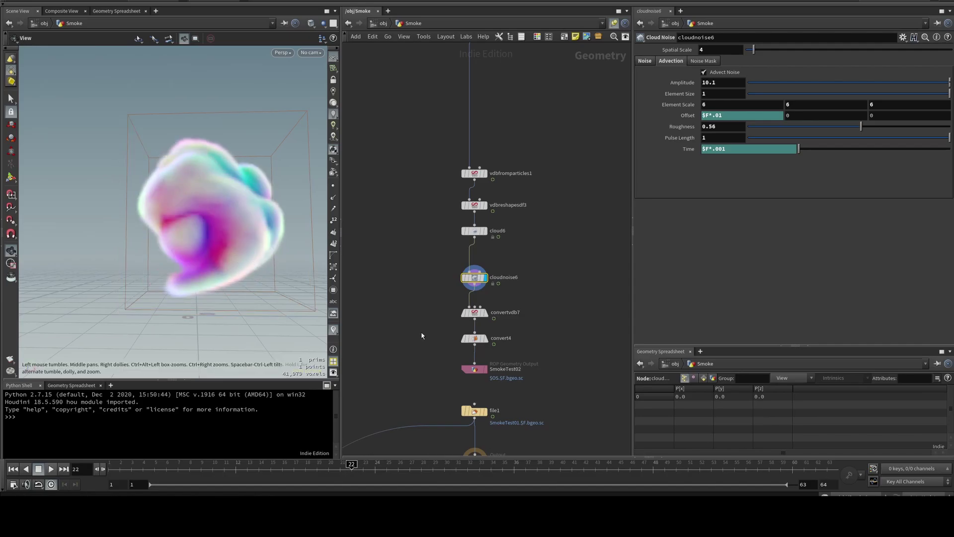
left_click(485, 313)
left_click(485, 338)
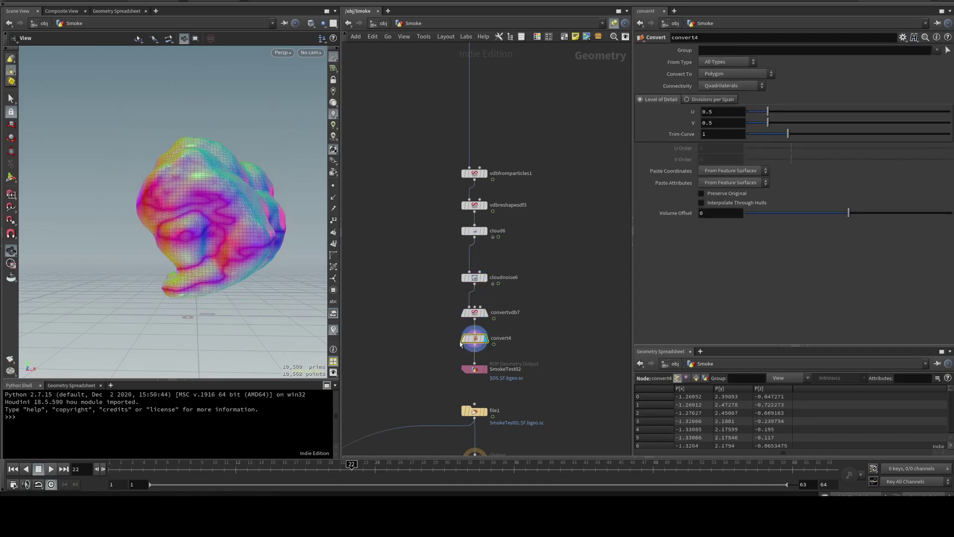
Step: Review the SmokeTest02 geometry output settings below convert4, and display the null2 mesh below convert1
middle_click_drag(542, 374, 537, 296)
left_click(467, 291)
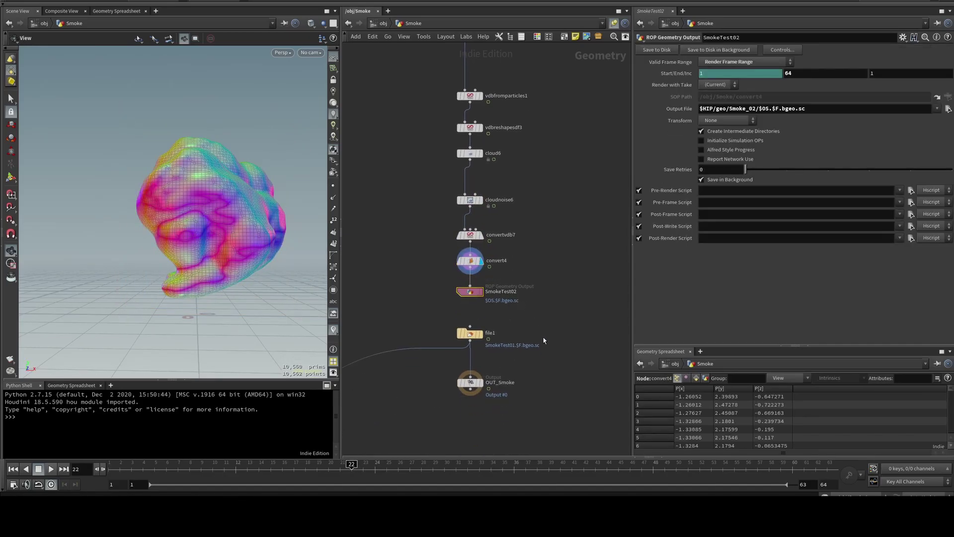
scroll(512, 402, "down", 2)
middle_click_drag(512, 403, 562, 249)
scroll(455, 426, "down", 1)
middle_click_drag(456, 426, 505, 264)
scroll(487, 264, "up", 4)
left_click(454, 319)
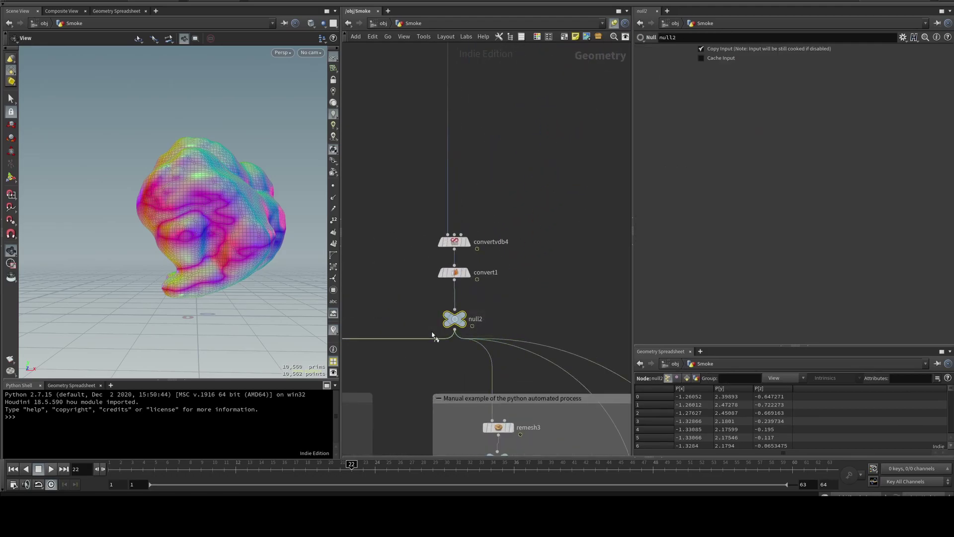
left_click_drag(216, 244, 233, 271)
Step: Look over the node groups below null2 and scrub its mesh back to frame 12
middle_click_drag(445, 422, 451, 183)
scroll(503, 221, "down", 2)
scroll(451, 184, "down", 2)
left_click(549, 115)
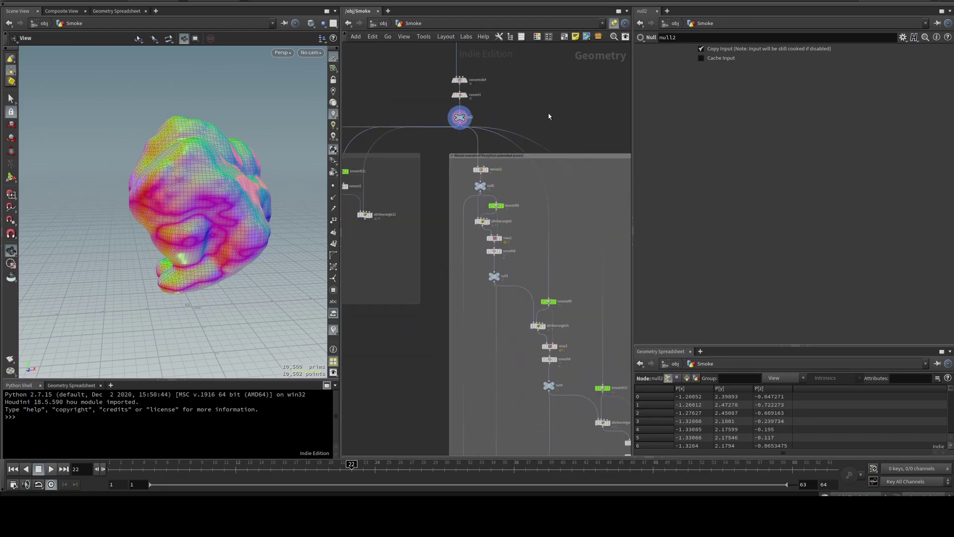
middle_click_drag(550, 115, 518, 157)
mouse_move(264, 198)
left_mouse_down()
mouse_move(260, 188)
mouse_move(250, 206)
left_mouse_up()
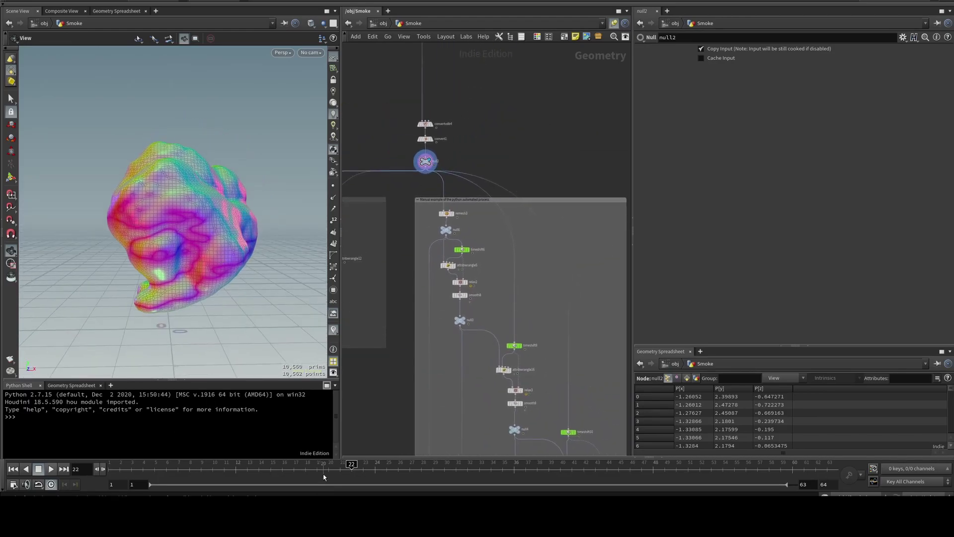
left_click_drag(323, 467, 269, 466)
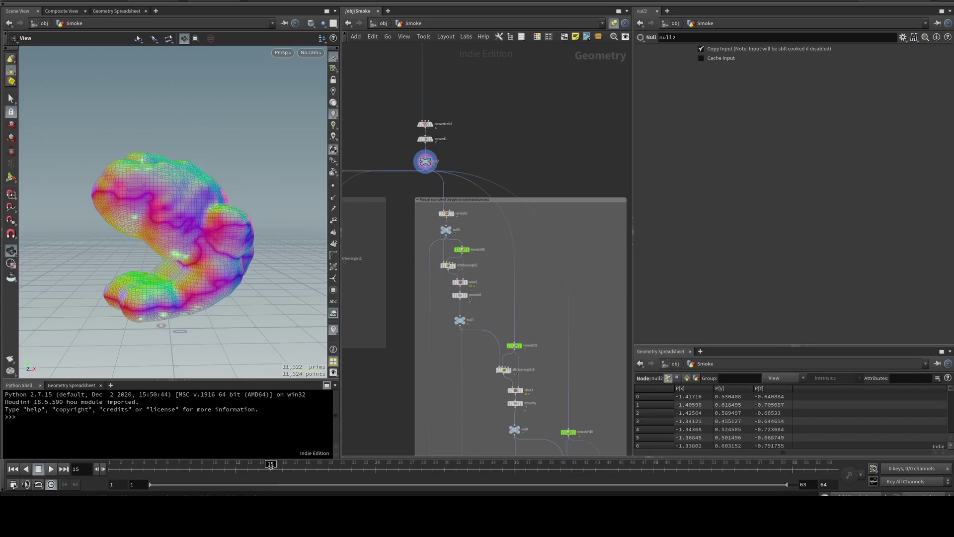
left_click_drag(271, 467, 235, 469)
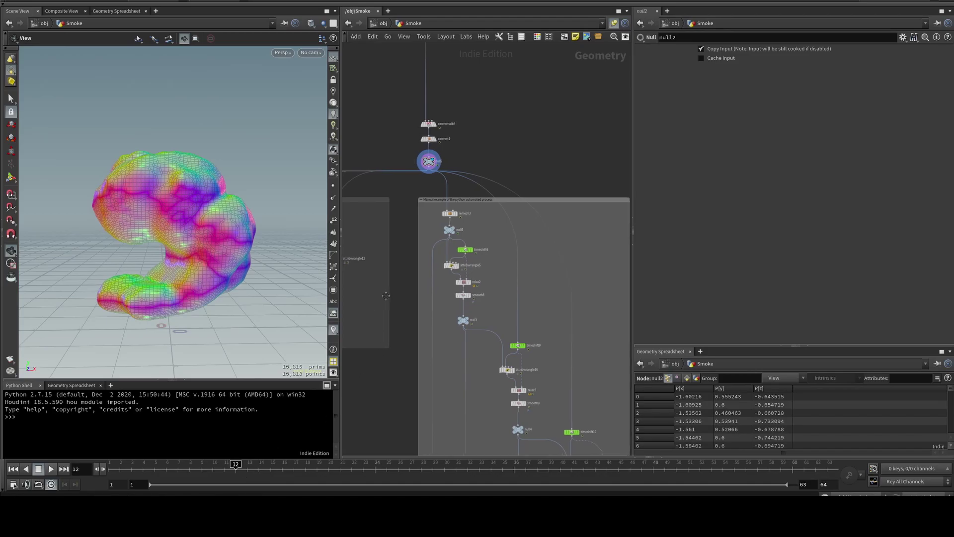
Step: Display timeshift11, review its Frame setting and scrub the timeline between frames 11 and 16 to check the held mesh
middle_click_drag(295, 202, 376, 213)
scroll(418, 249, "up", 3)
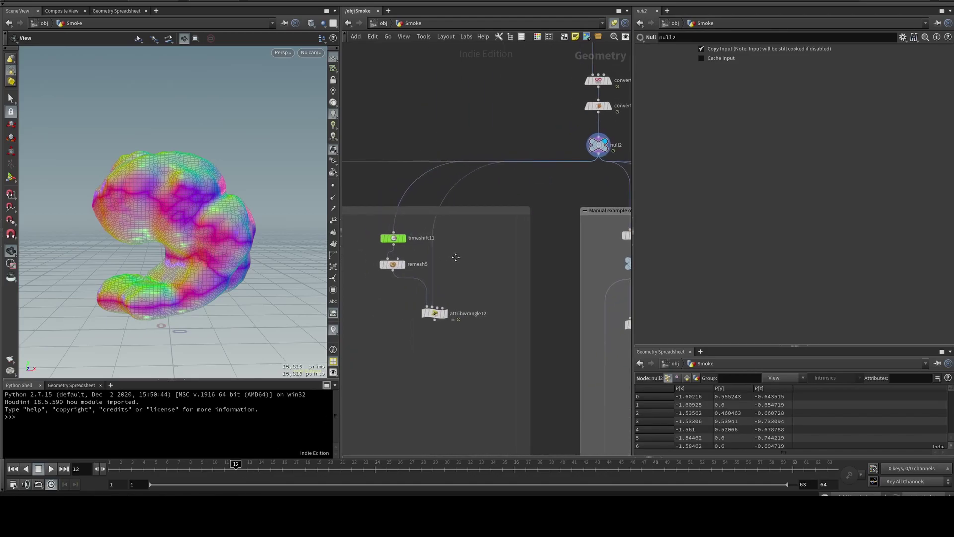
left_click(397, 237)
left_click(407, 237)
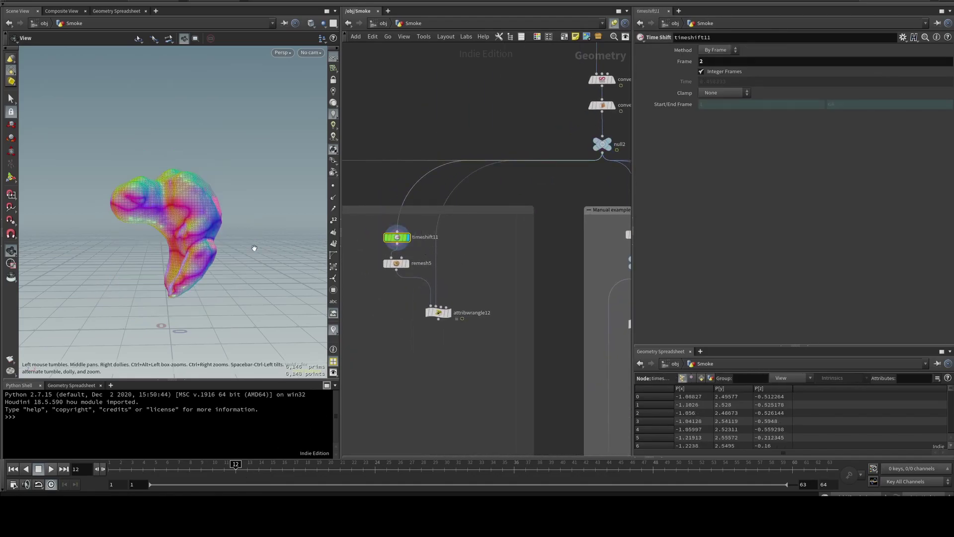
left_click_drag(233, 469, 217, 466)
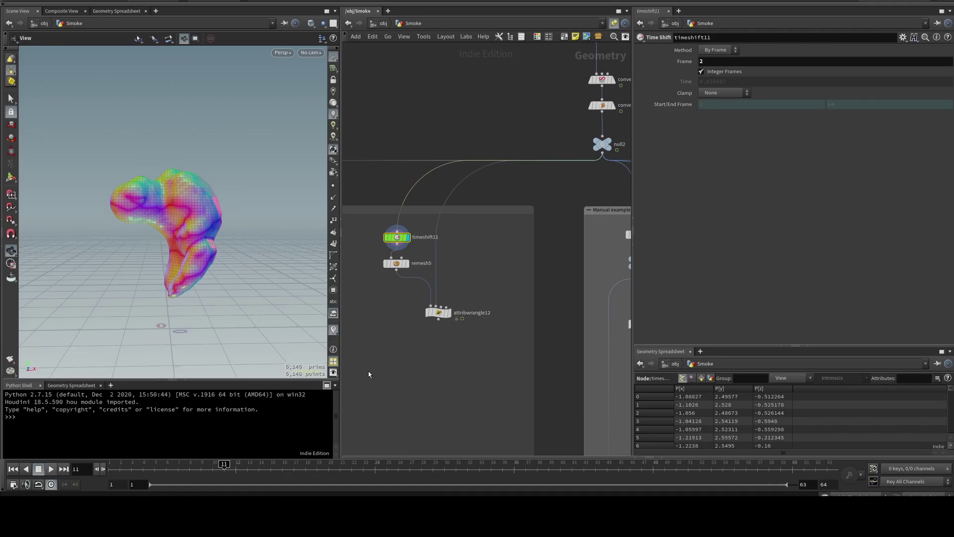
left_click(710, 61)
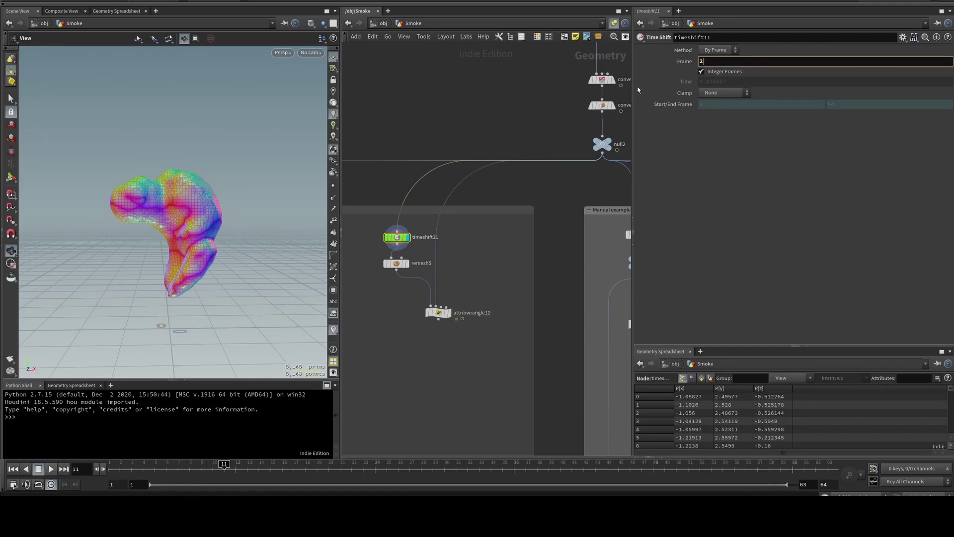
middle_click_drag(549, 110, 561, 104)
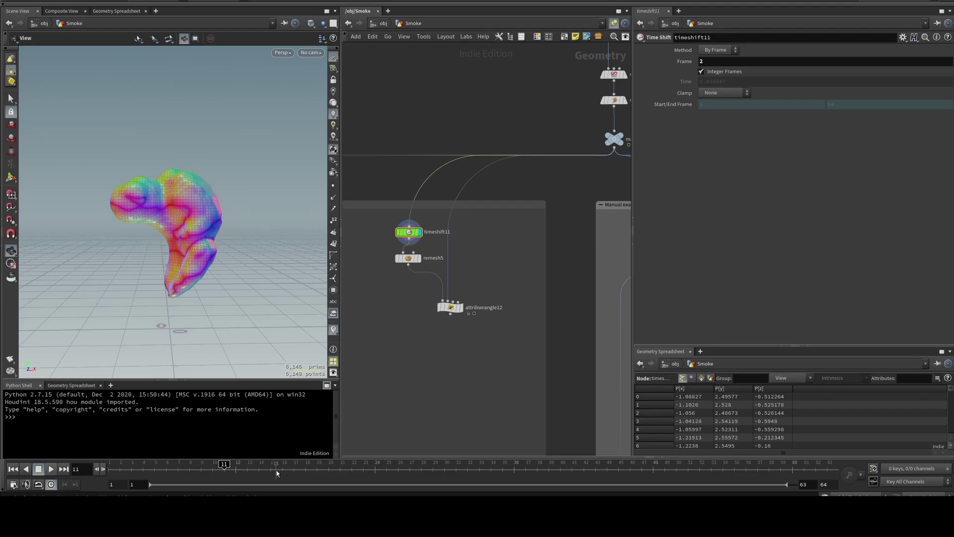
left_click_drag(237, 468, 283, 467)
Step: Display the remesh5 result, scrub to frame 10 and compare it with the animated null2 mesh
left_click(419, 259)
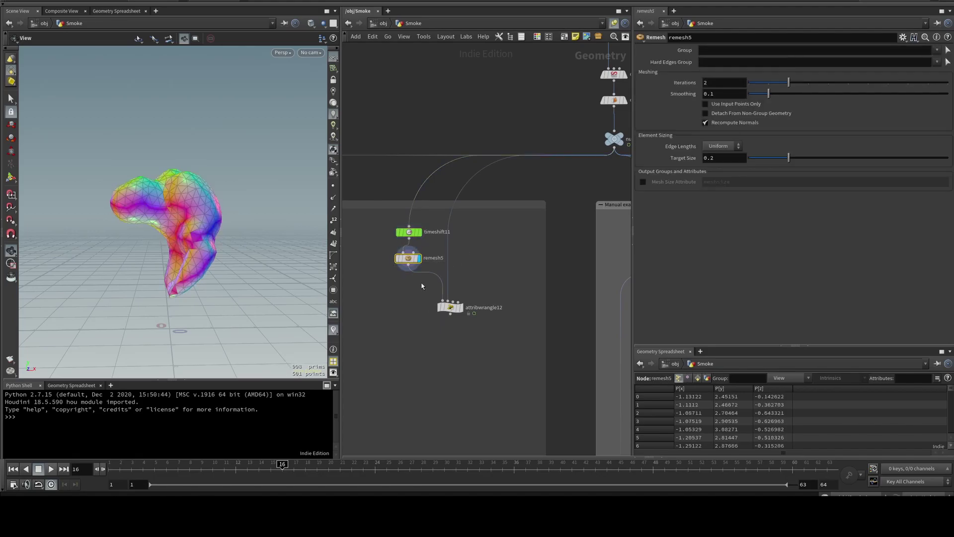
left_click_drag(206, 239, 225, 320)
left_click_drag(248, 465, 213, 465)
middle_click_drag(494, 275, 436, 295)
left_click(563, 155)
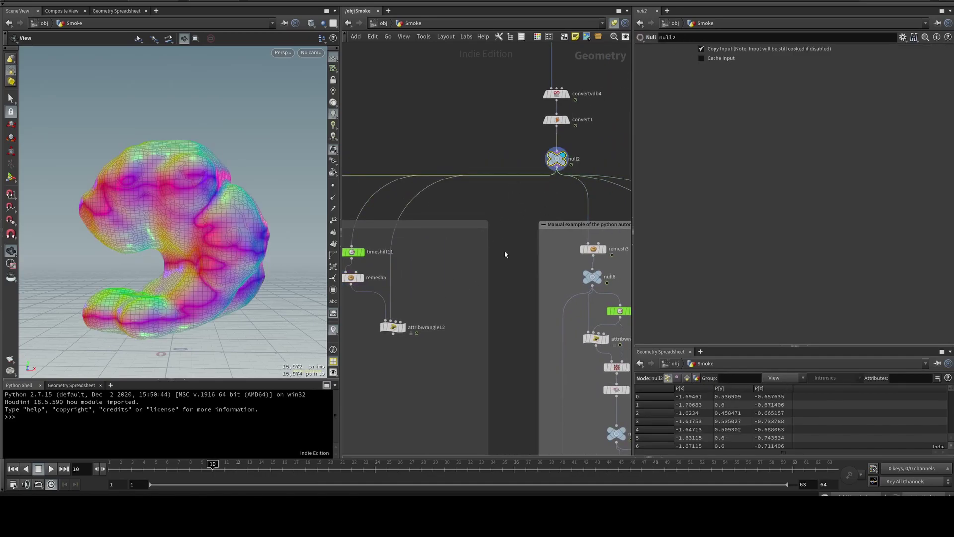
Step: Display remesh5 again and examine the minpos line in attribwrangle12's VEX code
middle_click_drag(504, 256, 568, 248)
left_click(414, 271)
left_click(426, 271)
left_click(458, 323)
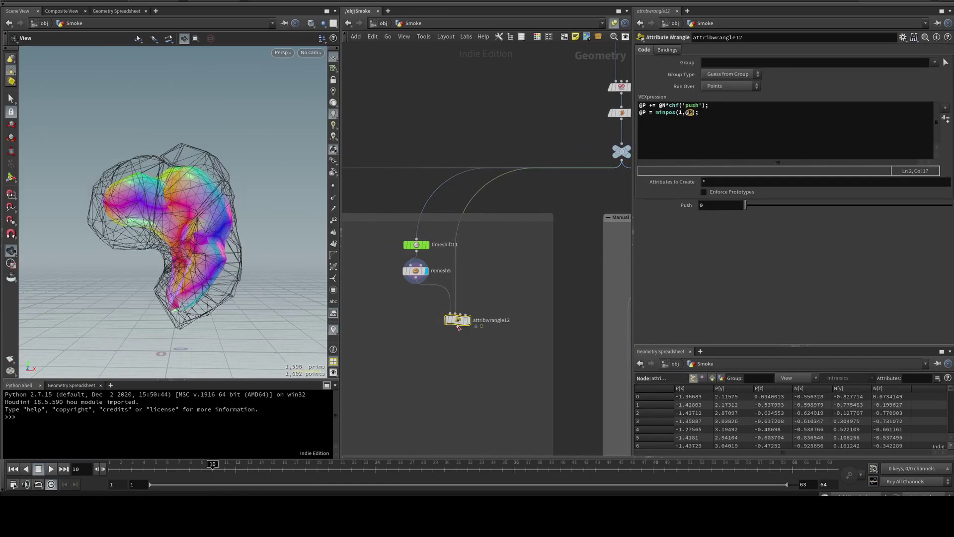
left_click(705, 121)
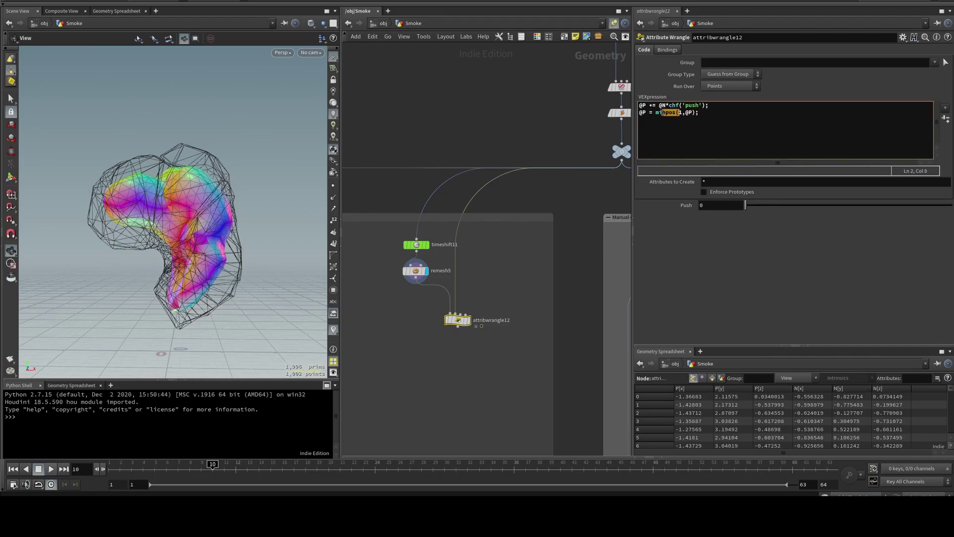
Step: Place a Ray node beside attribwrangle12 and delete it again
left_click(543, 273)
key("Tab")
type("ra")
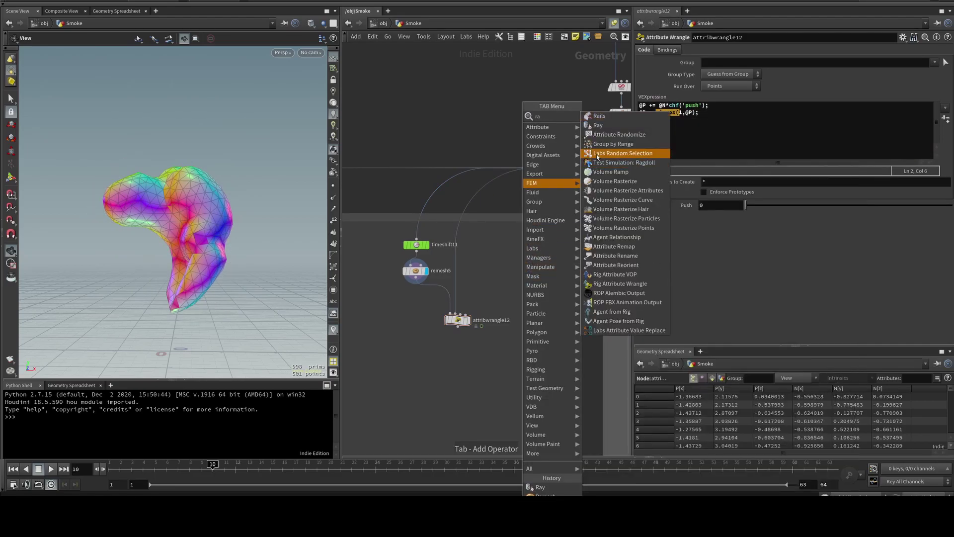
left_click(597, 125)
left_click(497, 286)
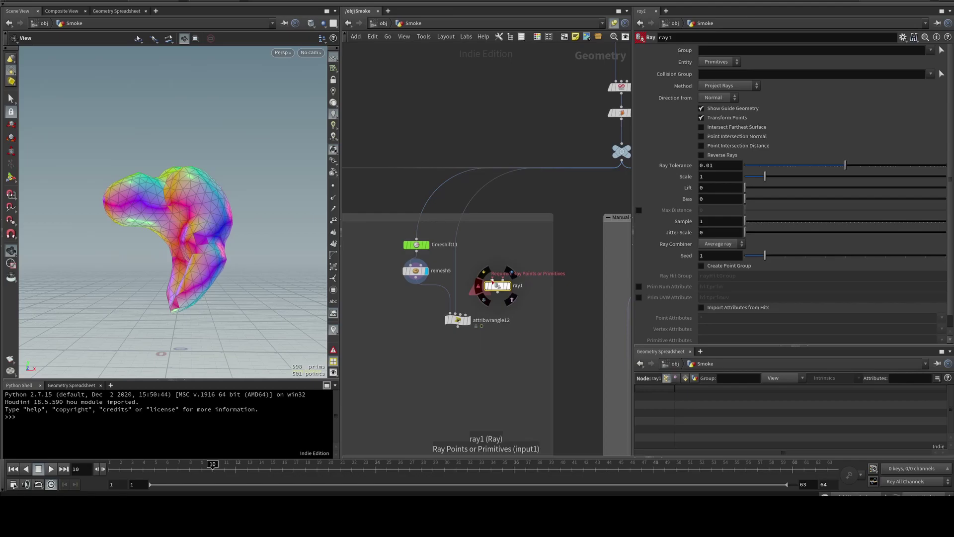
key("Delete")
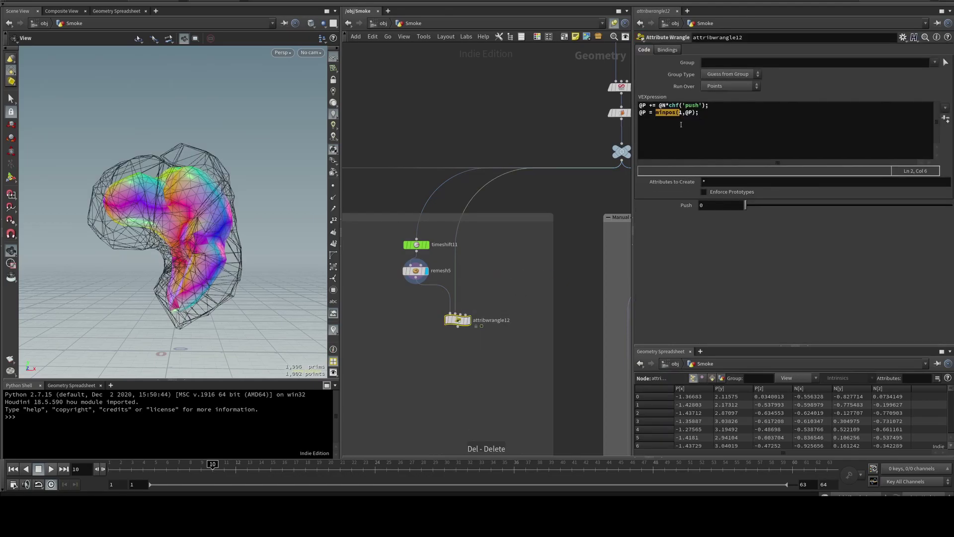
Step: Recheck the minpos expression, display attribwrangle12's result and scrub the timeline back to frame 1
left_click(674, 112)
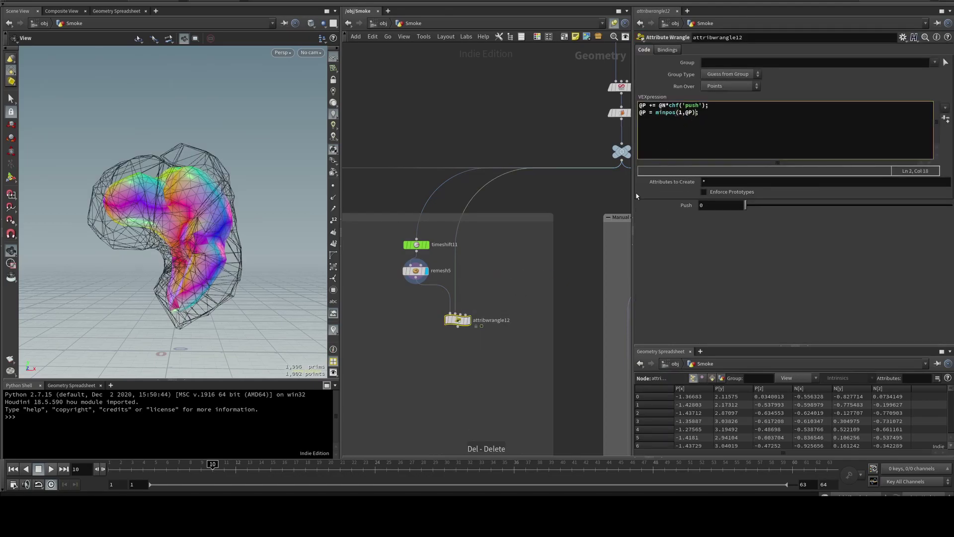
left_click(468, 321)
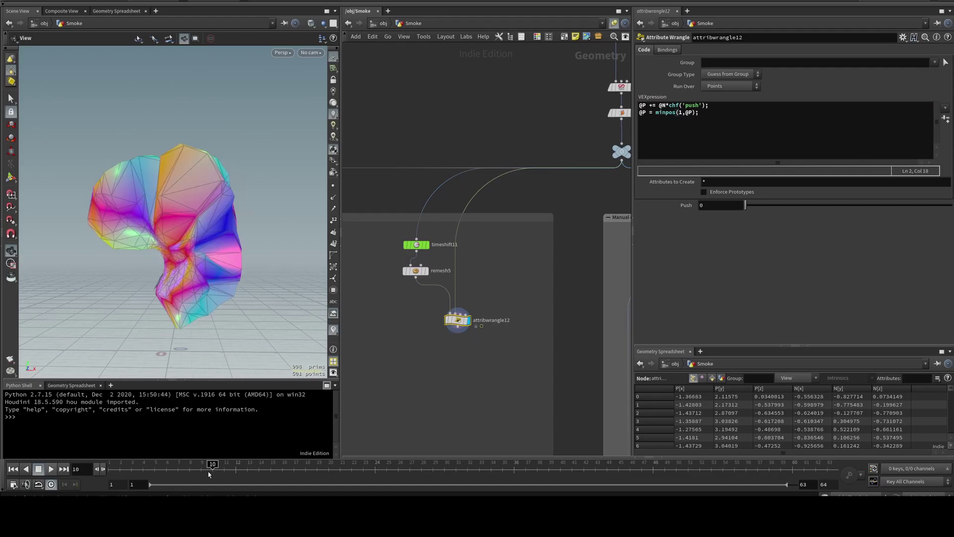
left_click_drag(208, 473, 102, 482)
Step: Overlay null2 as a template wireframe on the attribwrangle12 mesh and scrub forward to frame 7
middle_click_drag(523, 221, 483, 241)
left_click(587, 174)
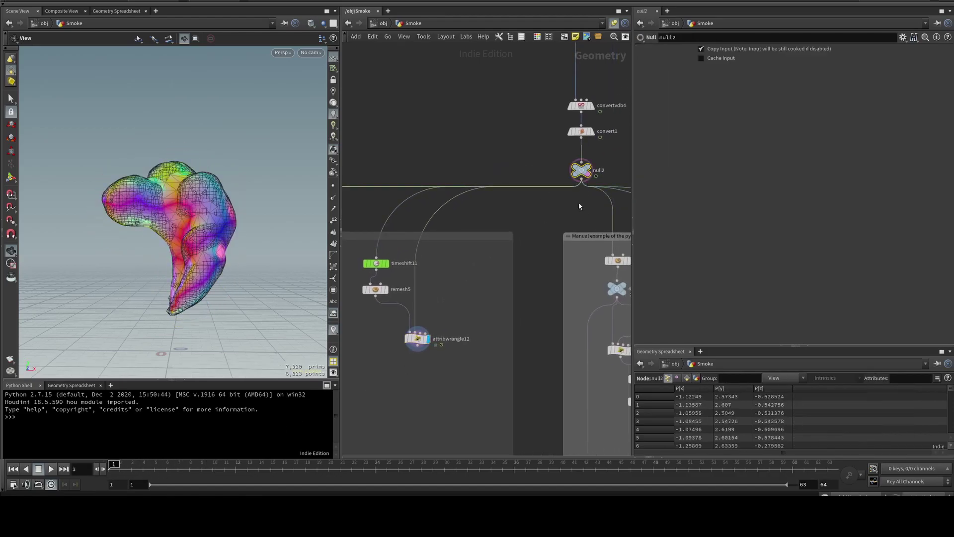
left_click(417, 338)
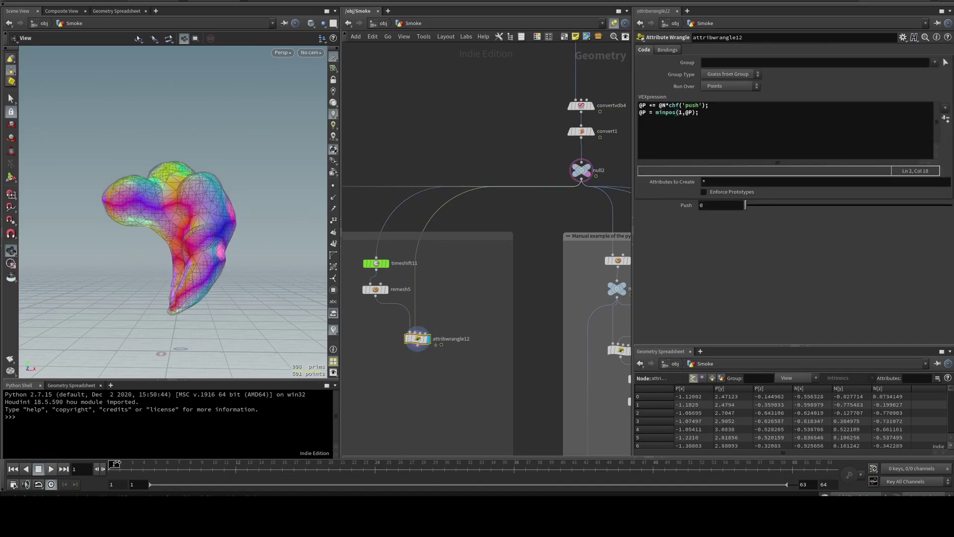
left_click_drag(118, 463, 187, 465)
left_click_drag(268, 215, 217, 260)
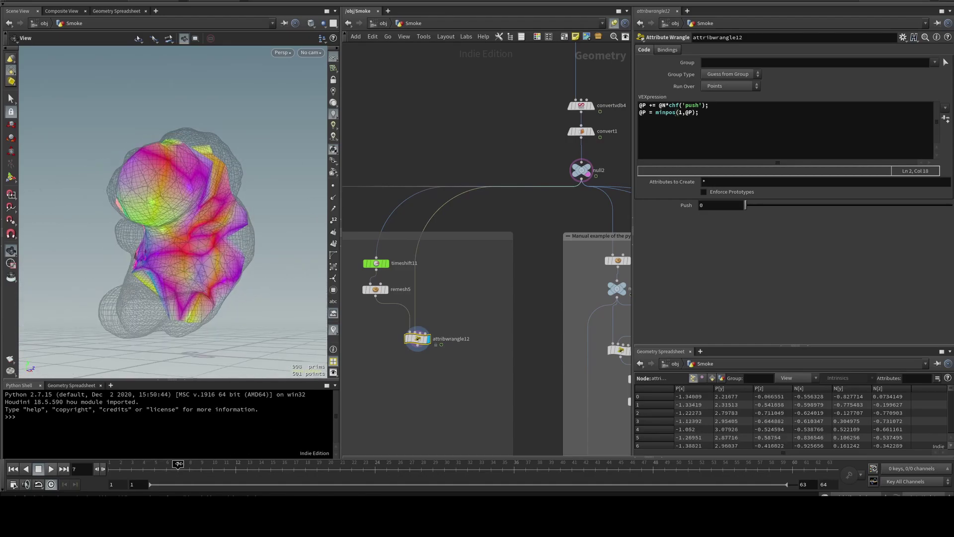
Step: Scrub to frame 40 and examine from several angles how the attribwrangle12 mesh fits the null2 wireframe
left_click_drag(177, 463, 562, 473)
left_click_drag(187, 256, 226, 254)
scroll(157, 212, "up", 5)
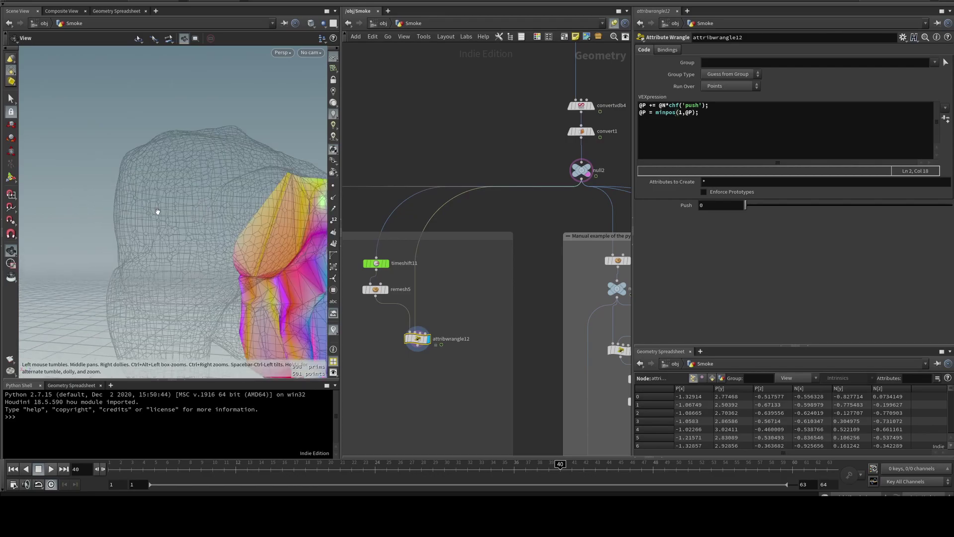
left_click_drag(157, 212, 164, 167)
scroll(242, 247, "down", 5)
middle_click_drag(164, 168, 75, 184)
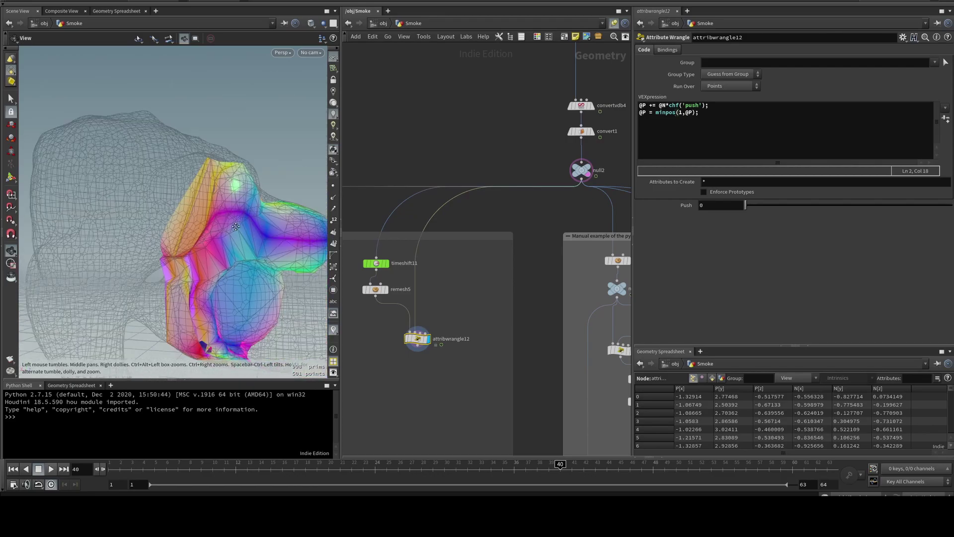
left_click_drag(74, 185, 210, 210)
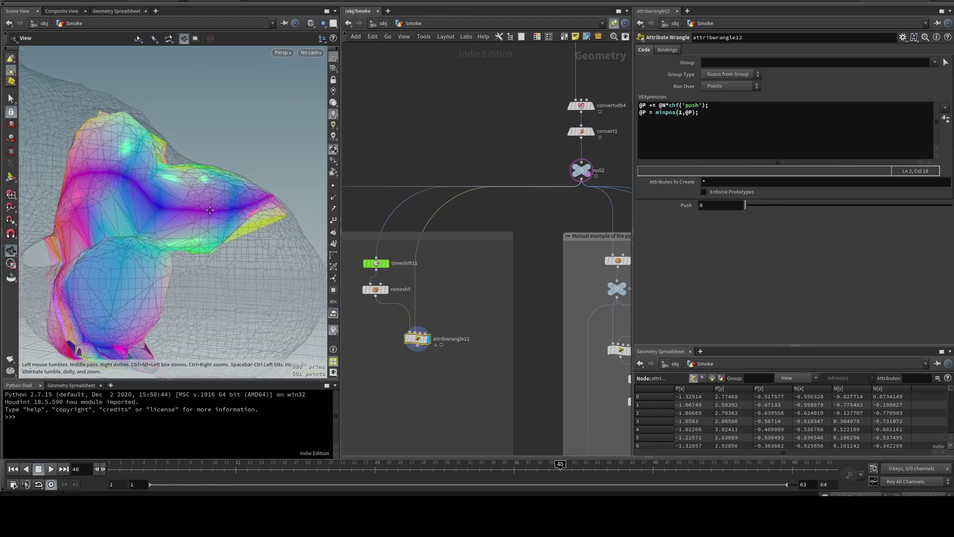
middle_click_drag(210, 210, 272, 208)
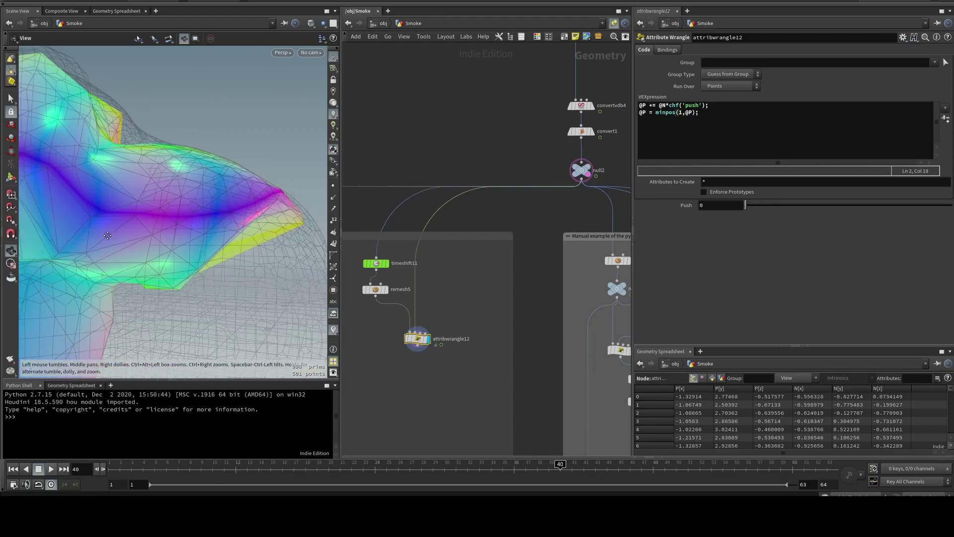
left_click_drag(108, 235, 177, 254)
middle_click_drag(90, 232, 209, 223)
middle_click_drag(111, 166, 141, 162)
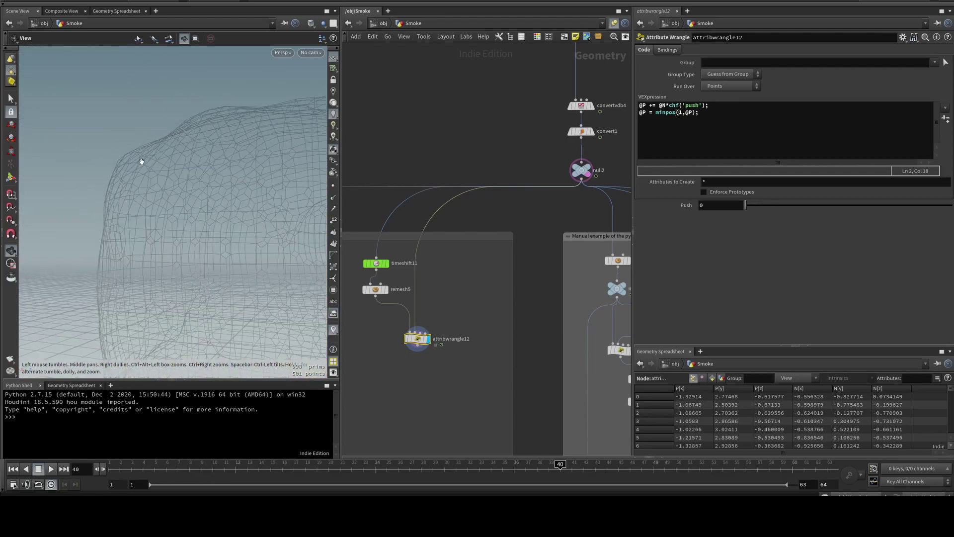
mouse_move(476, 298)
middle_mouse_down()
mouse_move(496, 293)
mouse_move(489, 291)
middle_mouse_up()
scroll(108, 211, "down", 3)
left_click_drag(109, 210, 224, 213)
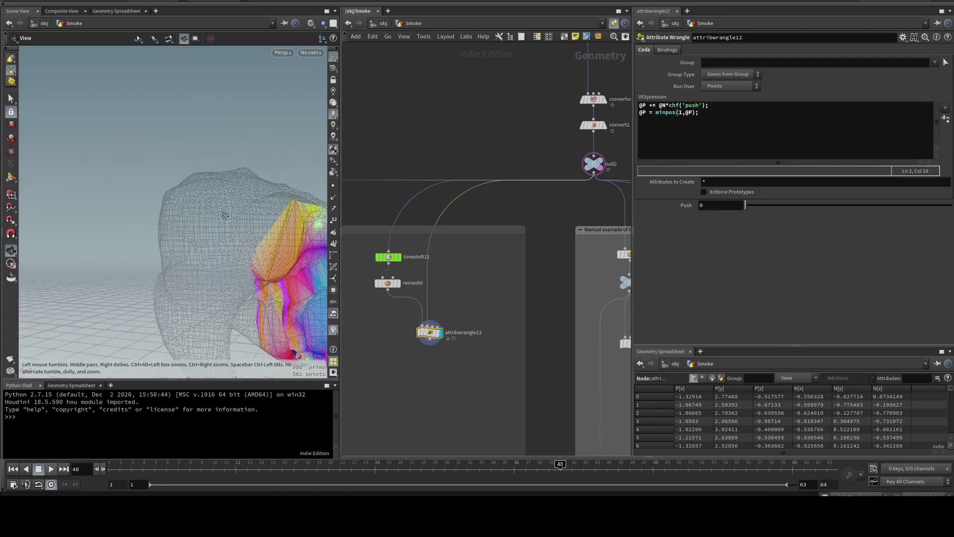
middle_click_drag(263, 231, 222, 203)
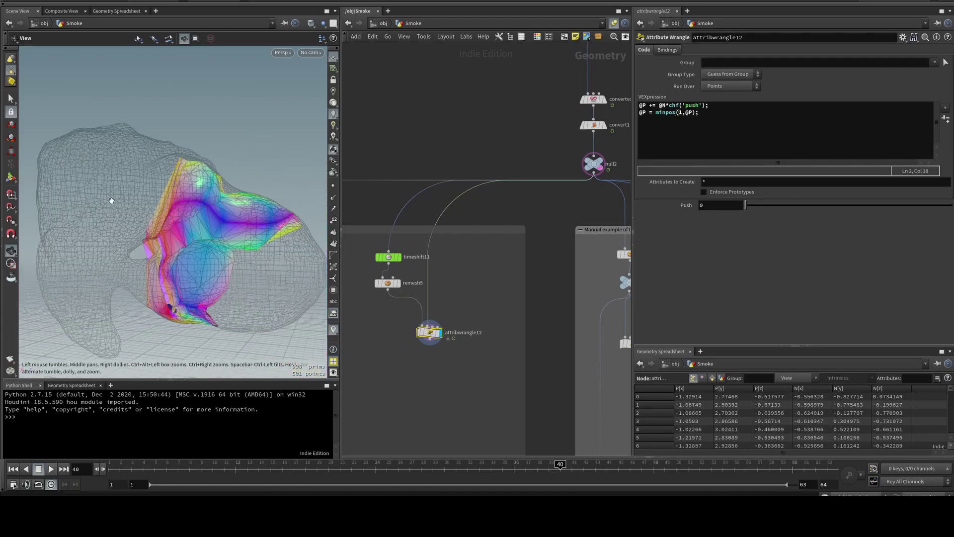
left_click_drag(111, 201, 208, 252)
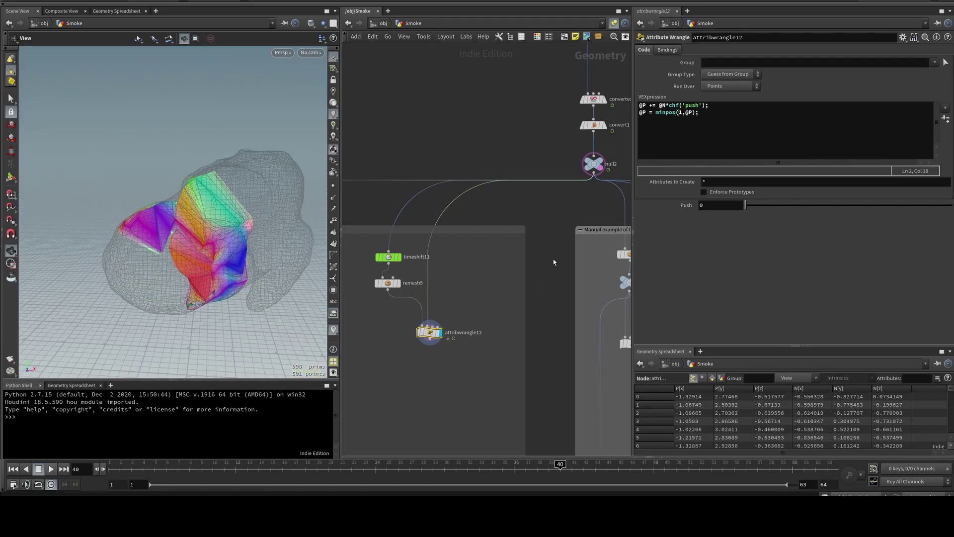
Step: Display remesh5 at frame 40 and examine the gap between its mesh and the surrounding null2 wireframe
left_click(387, 283)
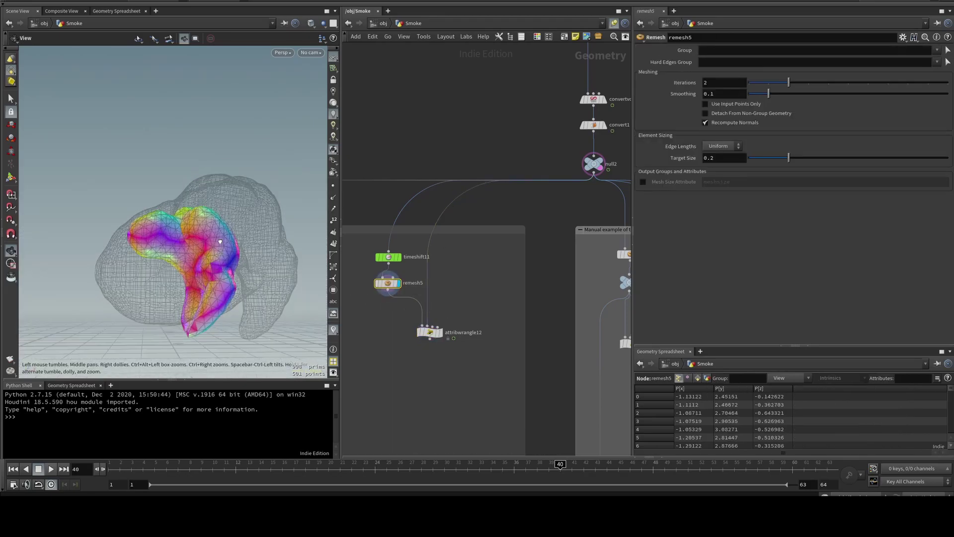
left_click_drag(220, 242, 191, 229)
scroll(234, 249, "up", 5)
scroll(247, 262, "down", 6)
scroll(244, 229, "up", 8)
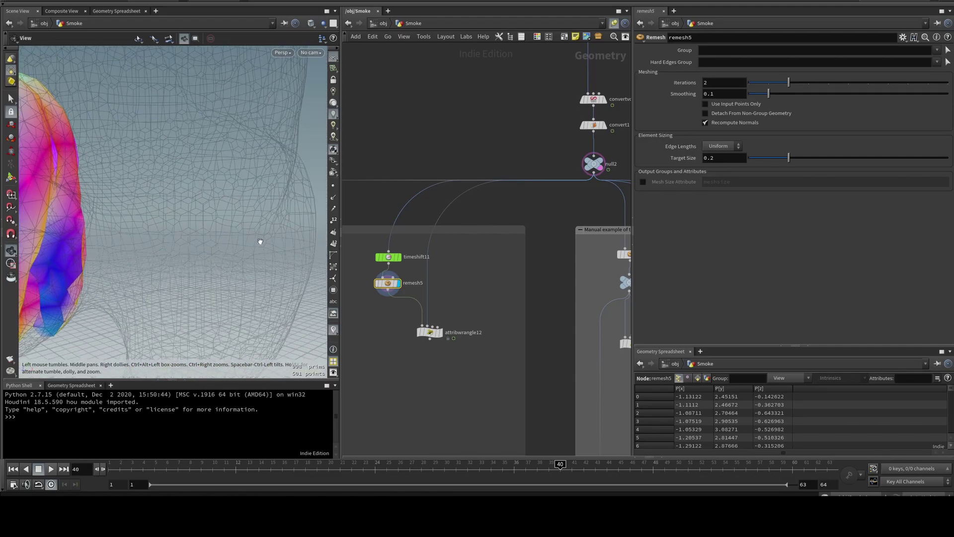
scroll(272, 245, "down", 8)
left_click_drag(243, 245, 178, 232)
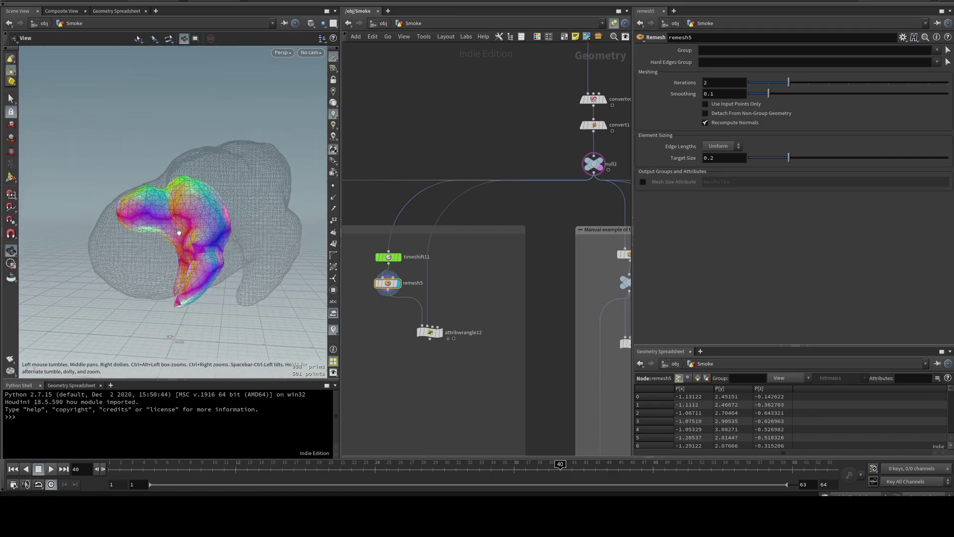
middle_click_drag(228, 187, 204, 221)
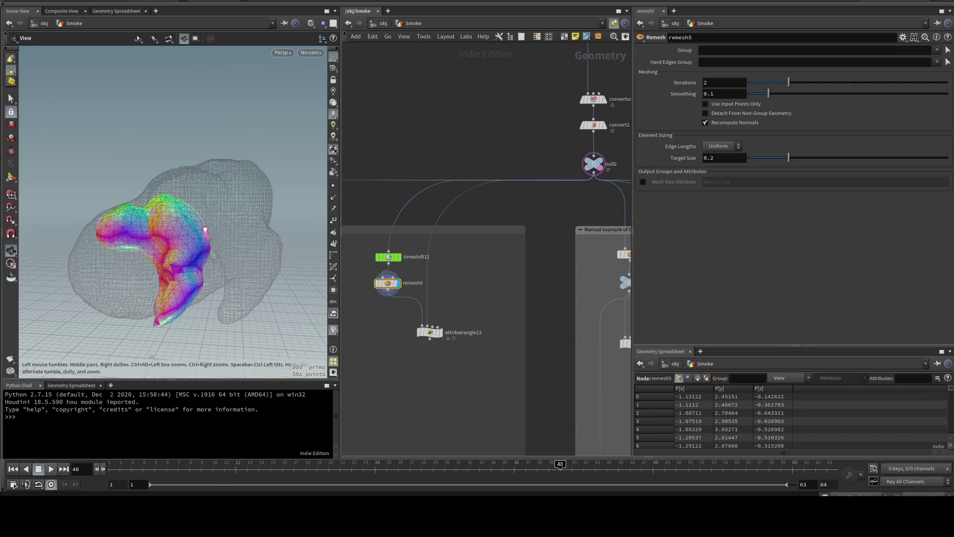
Step: Inspect the remesh5 mesh up close inside the null2 wireframe from slightly different angles
scroll(199, 249, "up", 4)
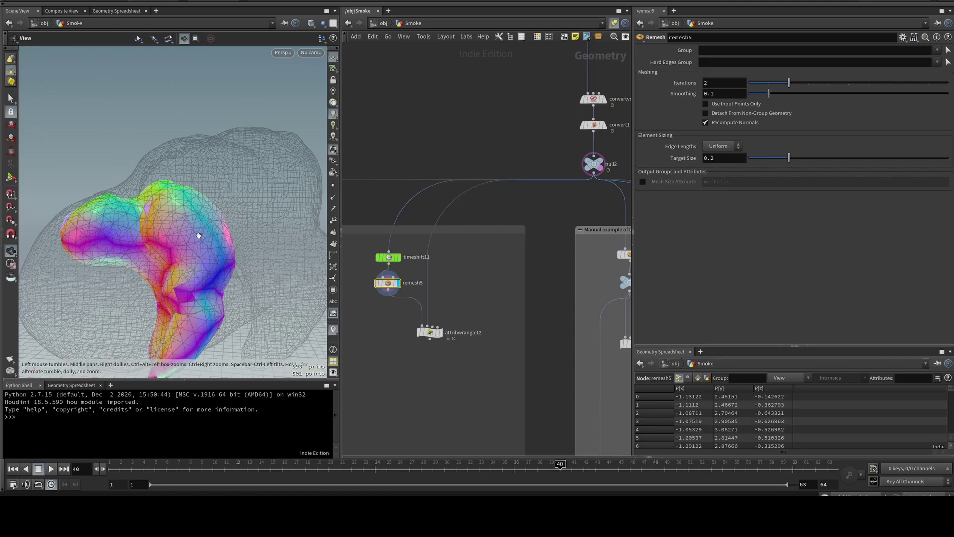
left_click_drag(198, 236, 208, 236)
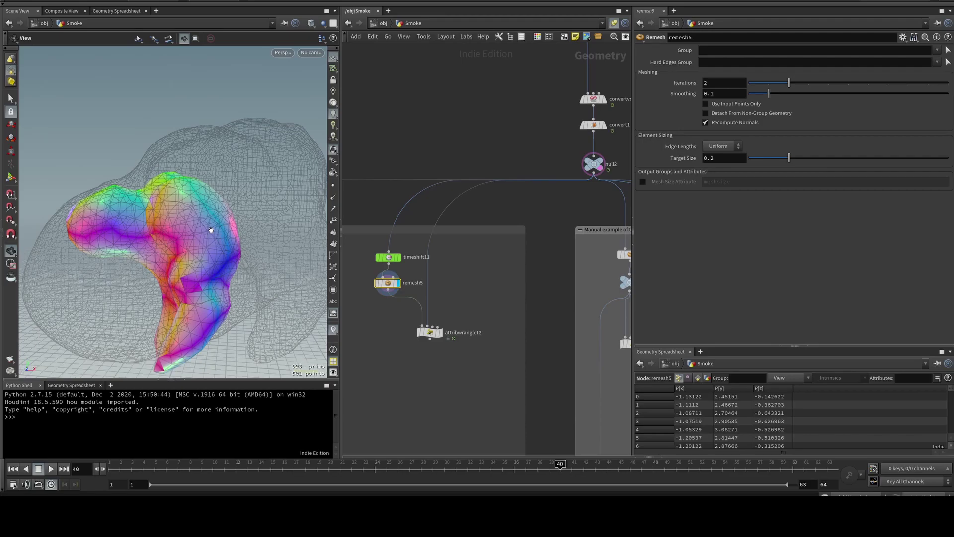
mouse_move(208, 228)
left_mouse_down()
mouse_move(221, 215)
mouse_move(214, 219)
left_mouse_up()
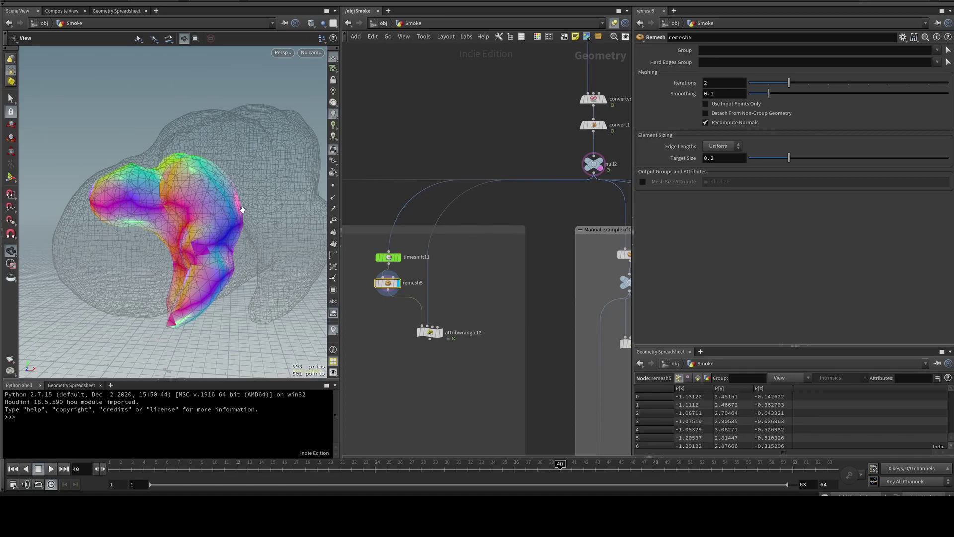
scroll(469, 260, "down", 1)
Step: Display remesh3 in the manual example of the python automated process and view its whole mesh at frame 40
middle_click_drag(469, 260, 393, 206)
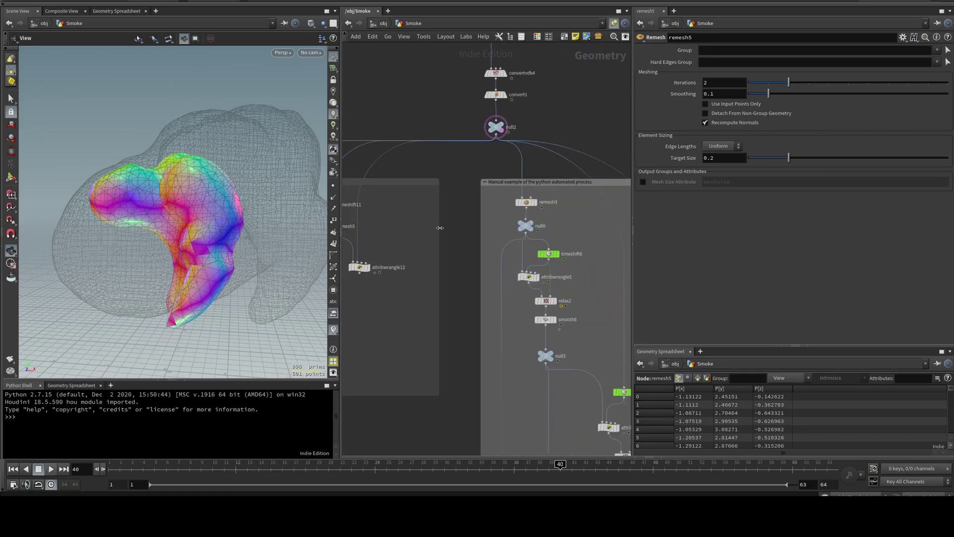
middle_click_drag(490, 227, 422, 201)
left_click(458, 175)
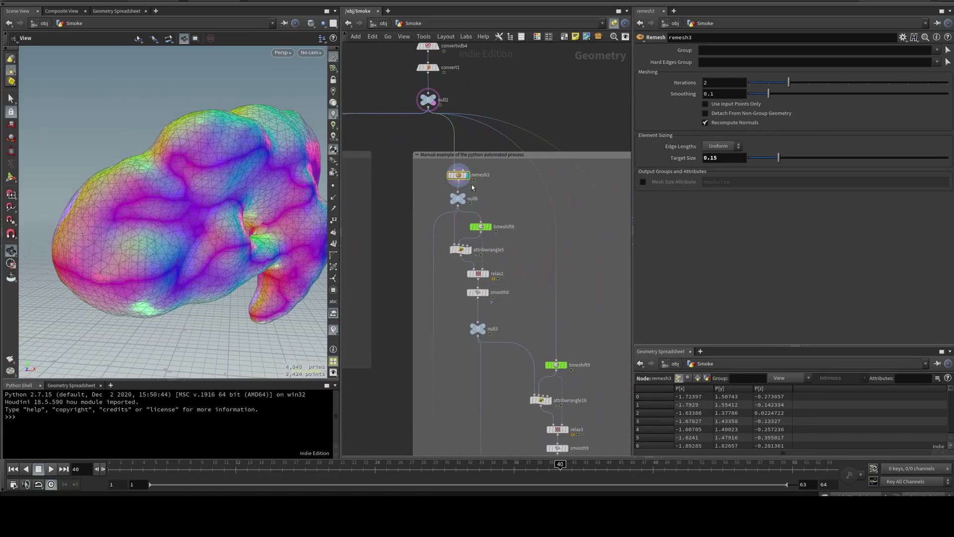
middle_click_drag(391, 180, 378, 132)
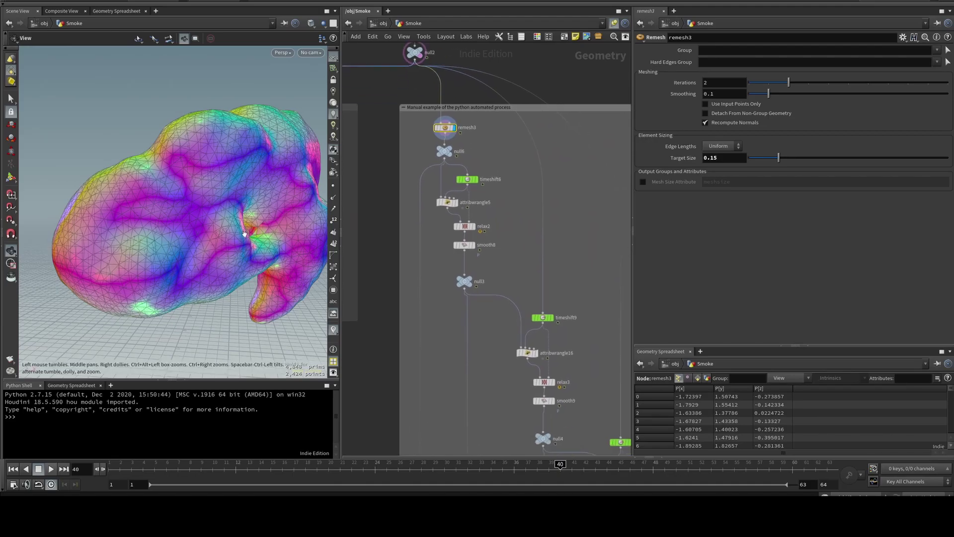
scroll(263, 212, "down", 3)
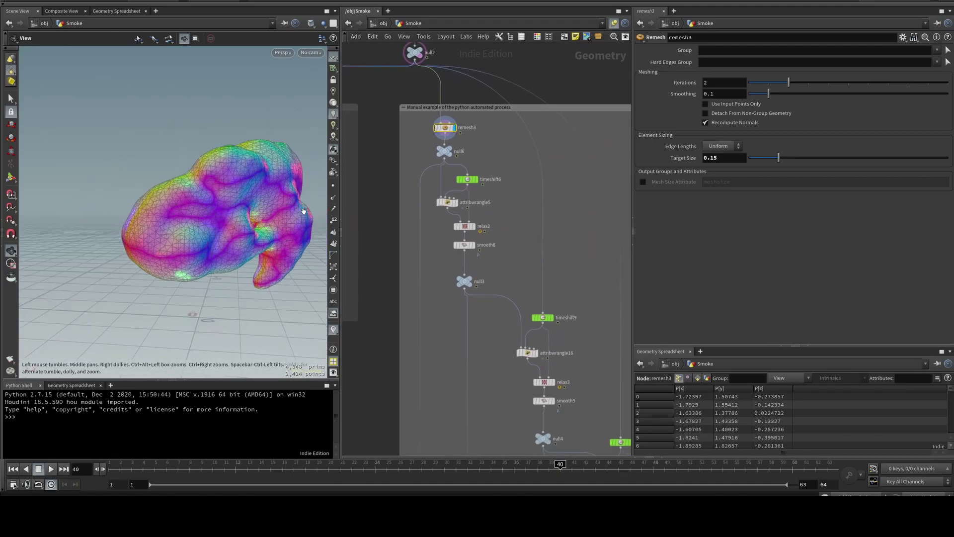
mouse_move(264, 227)
left_mouse_down()
mouse_move(272, 224)
mouse_move(258, 232)
mouse_move(263, 226)
left_mouse_up()
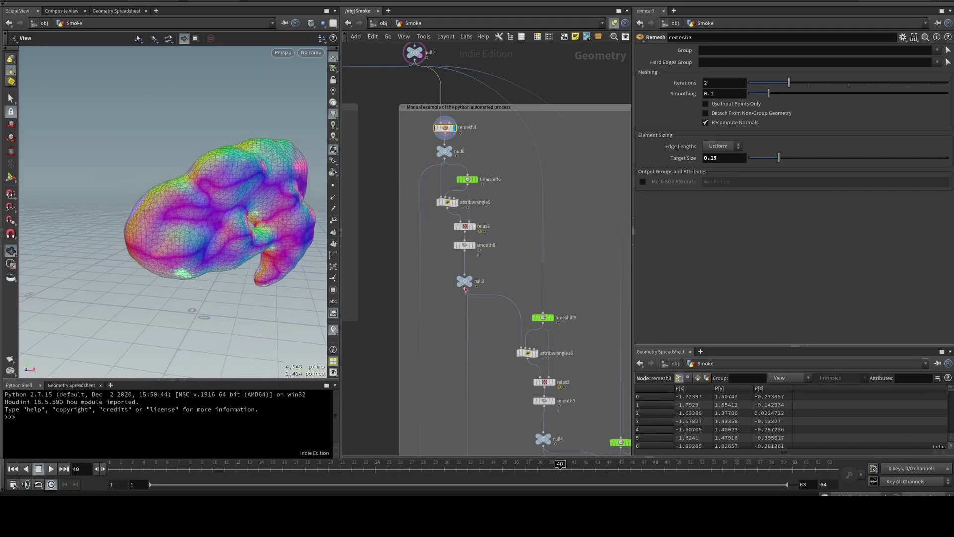
Step: Display attribwrangle5 in the manual example network and review its push and minpos expression
scroll(477, 199, "up", 2)
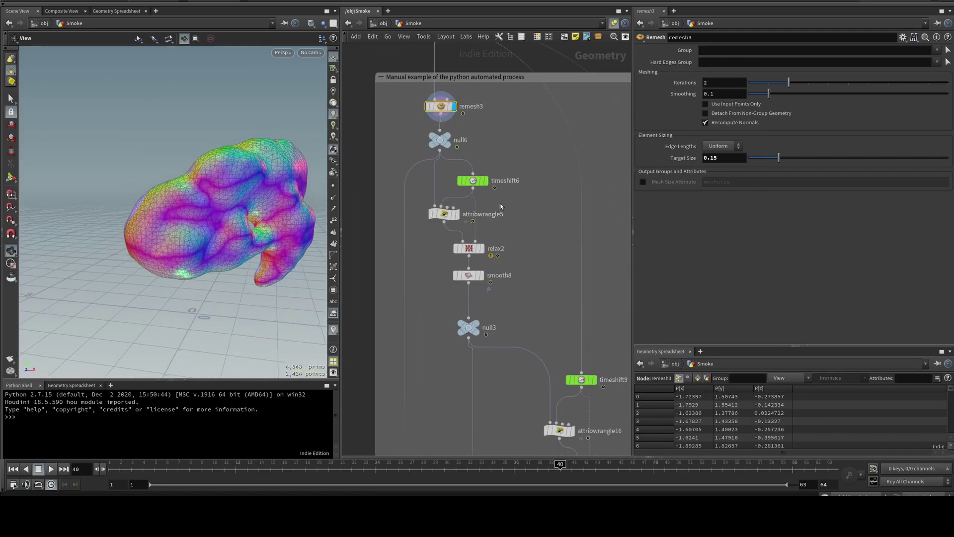
left_click_drag(502, 203, 401, 228)
left_click(457, 215)
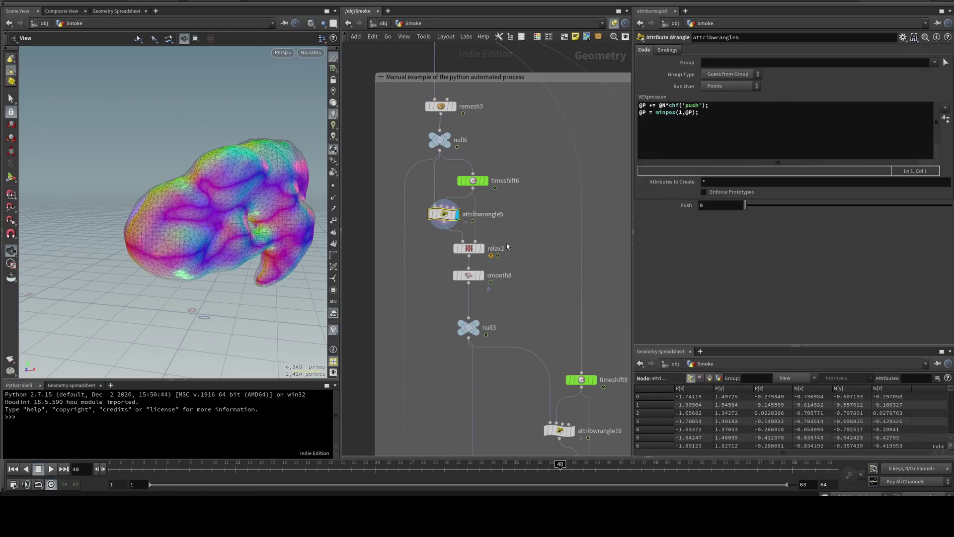
left_click_drag(511, 234, 463, 259)
Step: Display relax2 below attribwrangle5 and inspect the relaxed mesh up close from another angle
left_click(482, 248)
left_click_drag(260, 215, 192, 177)
right_click_drag(192, 176, 211, 184)
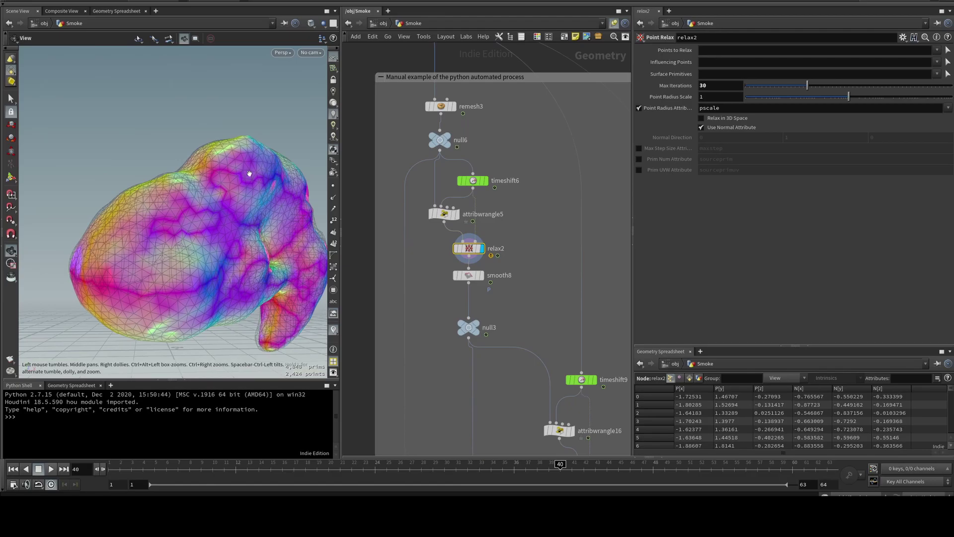
scroll(146, 224, "up", 3)
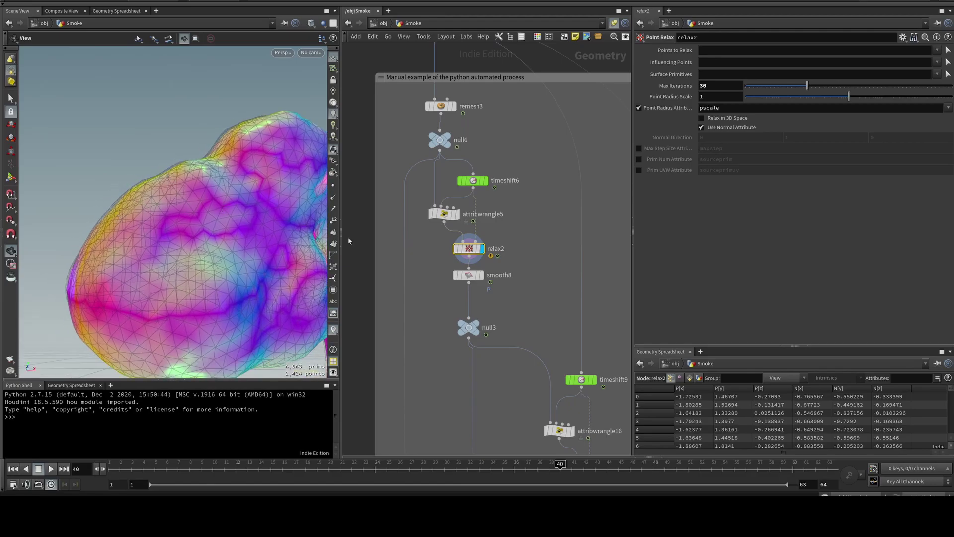
Step: Display smooth8 and null3 in turn and compare the smoothed mesh with the surrounding wireframe
left_click(468, 275)
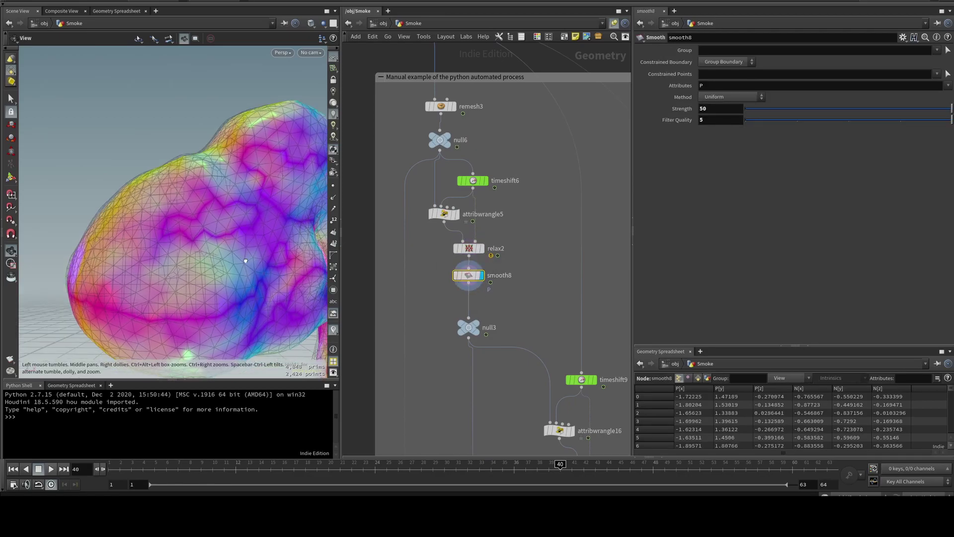
left_click(468, 327)
middle_click_drag(535, 326, 479, 208)
scroll(480, 207, "down", 1)
middle_click_drag(465, 247, 453, 222)
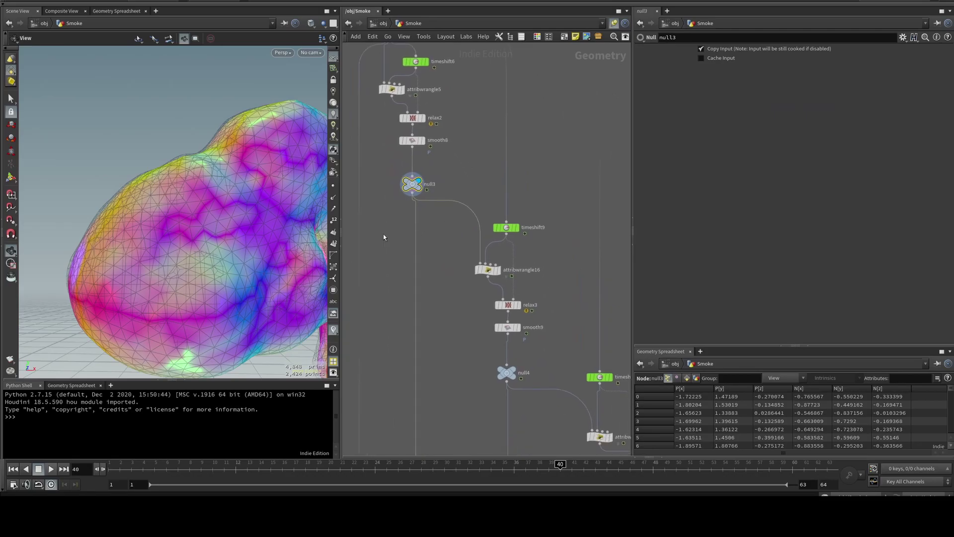
middle_click_drag(234, 258, 209, 225)
scroll(189, 220, "down", 4)
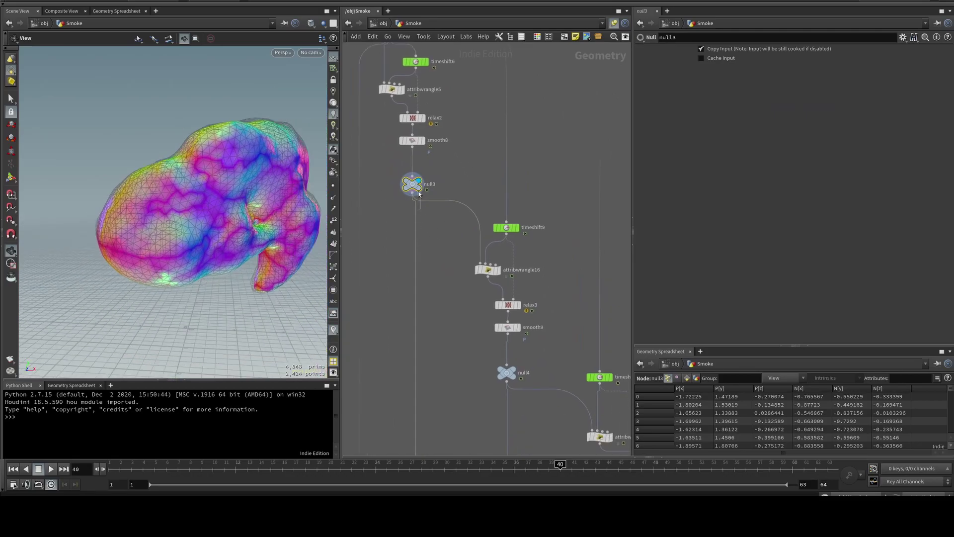
Step: Display null4 at the end of the second projection branch and trace its connections back through the network
middle_click_drag(522, 413, 470, 322)
left_click_drag(423, 270, 422, 267)
key("r")
middle_click_drag(422, 219, 466, 287)
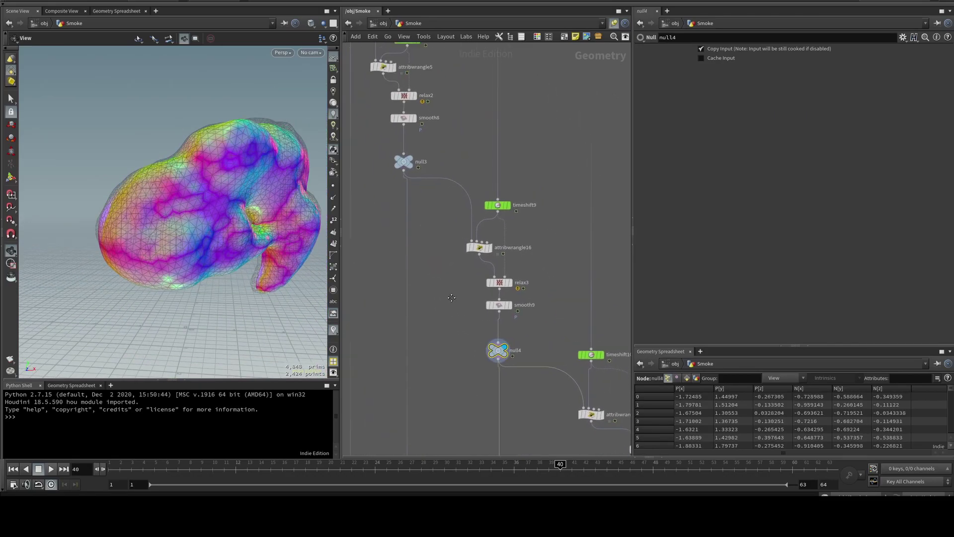
left_click_drag(388, 182, 442, 153)
middle_click_drag(438, 249, 465, 372)
scroll(405, 183, "down", 1)
left_click_drag(421, 61, 390, 77)
Step: Display null5 at the end of the third projection branch to view its mesh
mouse_move(487, 348)
middle_mouse_down()
mouse_move(464, 312)
mouse_move(425, 167)
middle_mouse_up()
middle_click_drag(500, 368, 404, 262)
left_click_drag(502, 324, 472, 306)
left_click(473, 309)
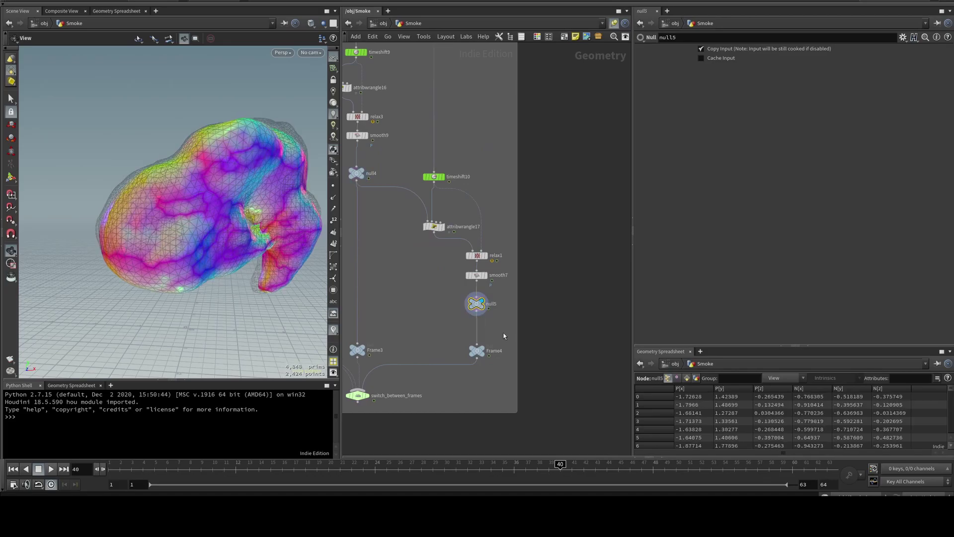
Step: Display the switch_between_frames node and set its Select Input to 0
middle_click_drag(472, 309, 503, 264)
middle_click_drag(456, 338, 560, 322)
left_click(494, 334)
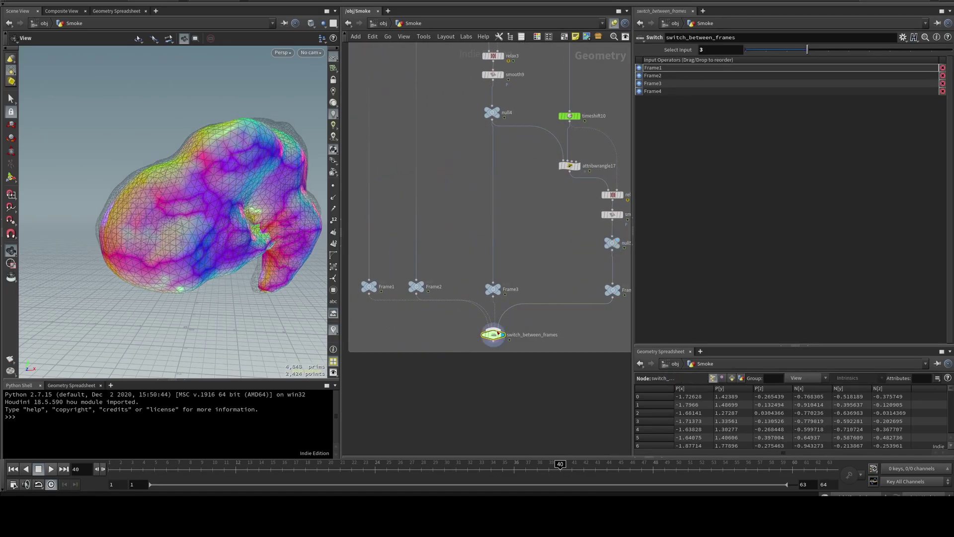
middle_click_drag(443, 359, 452, 369)
left_click_drag(786, 51, 700, 59)
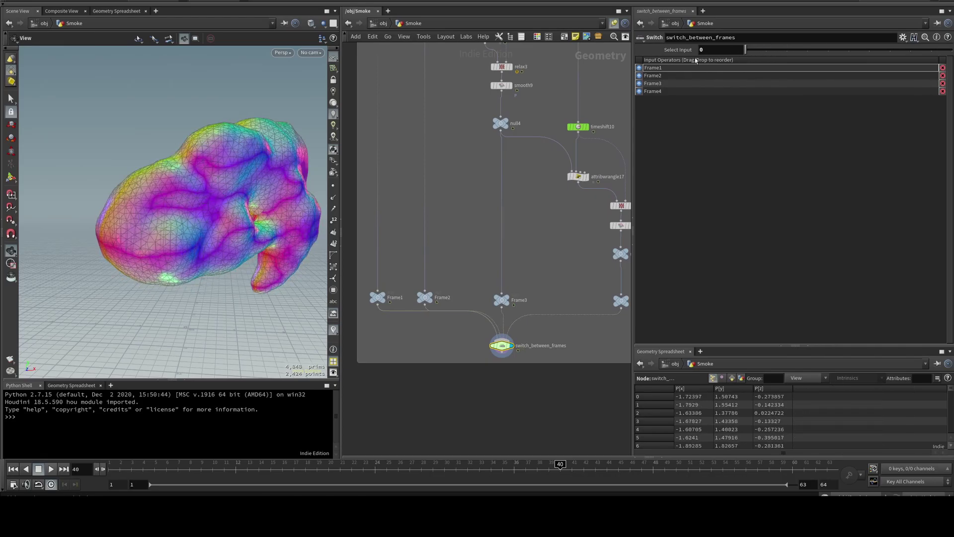
Step: Select the projection branches in turn, from the Frame4 branch back to the timeshift6 branch, to review the chain
middle_click_drag(515, 248, 508, 308)
scroll(507, 309, "down", 3)
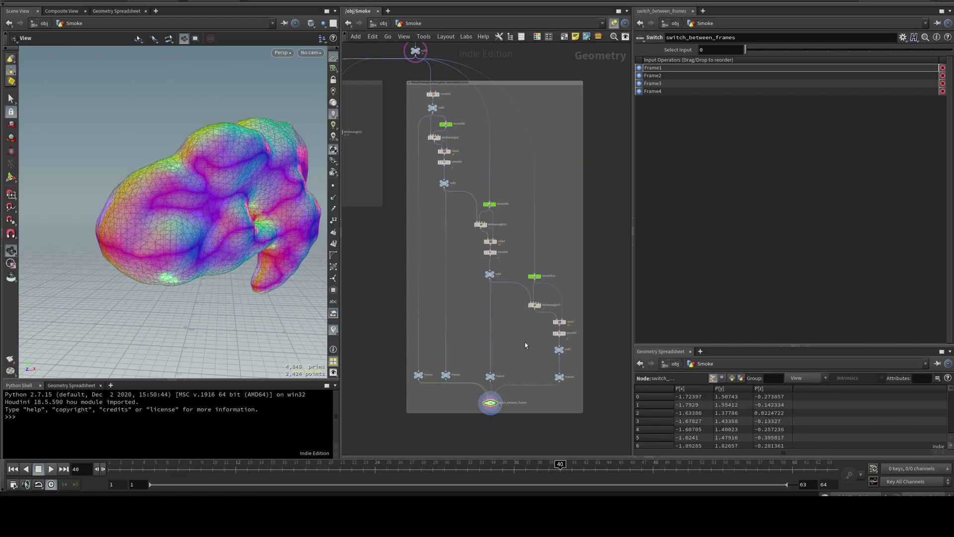
left_click_drag(577, 410, 529, 272)
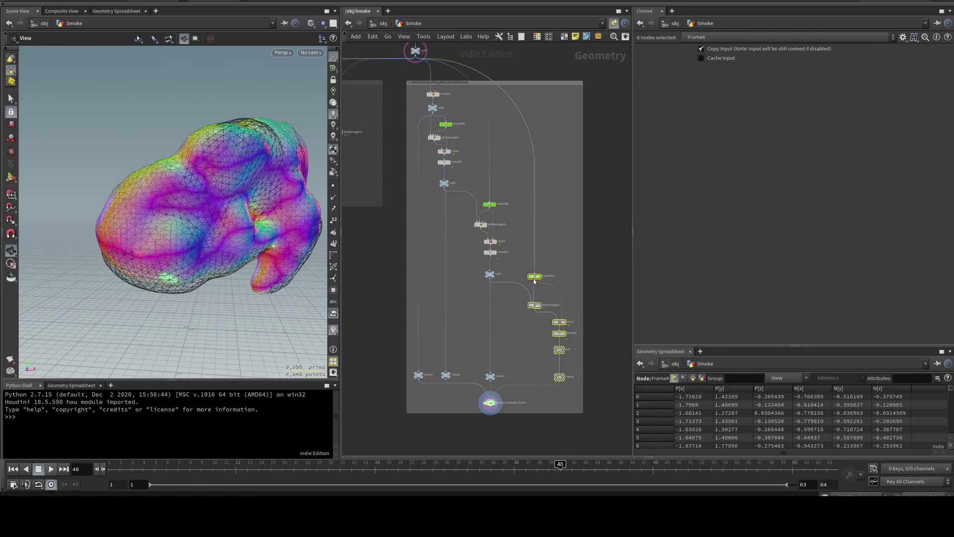
middle_click_drag(513, 323, 535, 385)
left_click_drag(534, 386, 495, 253)
middle_click_drag(496, 253, 509, 304)
left_click_drag(502, 328, 462, 213)
left_click(570, 266)
Step: Select the Frame4 and Frame1 nulls feeding the switch to compare their meshes
middle_click_drag(593, 308, 542, 255)
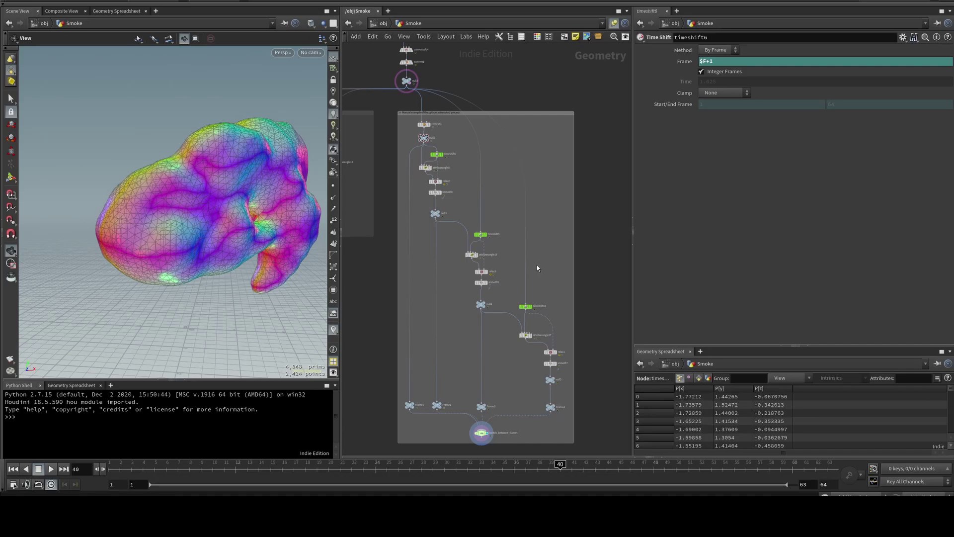
left_click(481, 407)
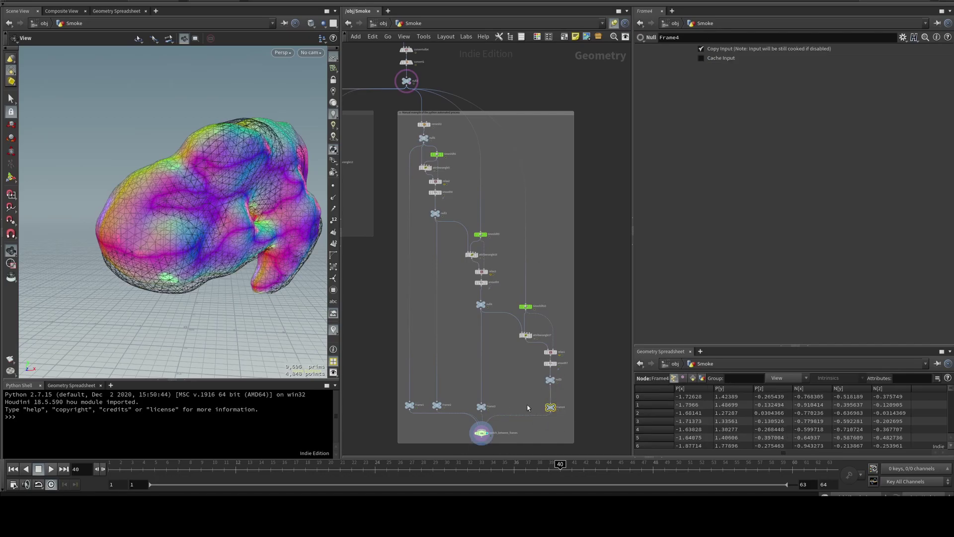
left_click(409, 405)
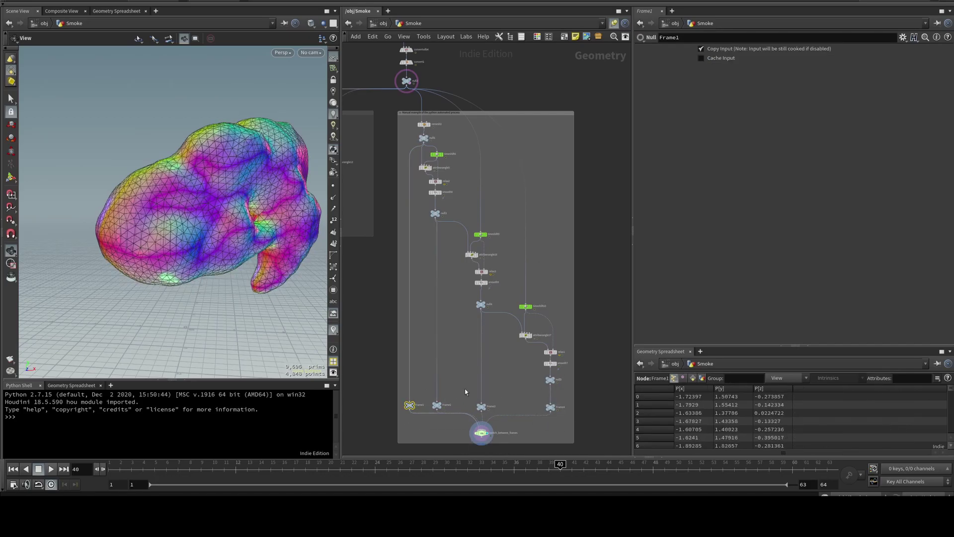
left_click_drag(510, 384, 524, 391)
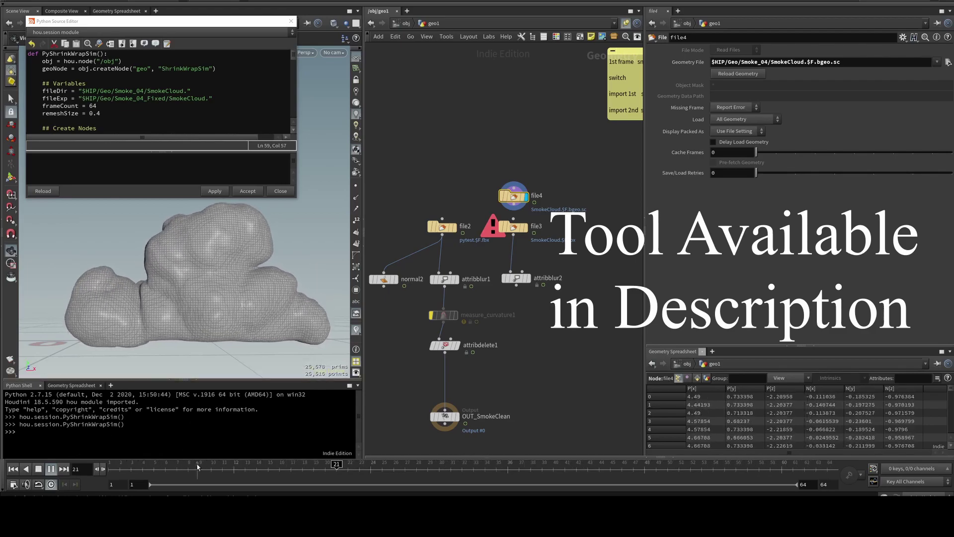
Step: Rewind the smoke cloud animation to frame 1 and go up to the object level
left_click_drag(198, 467, 107, 458)
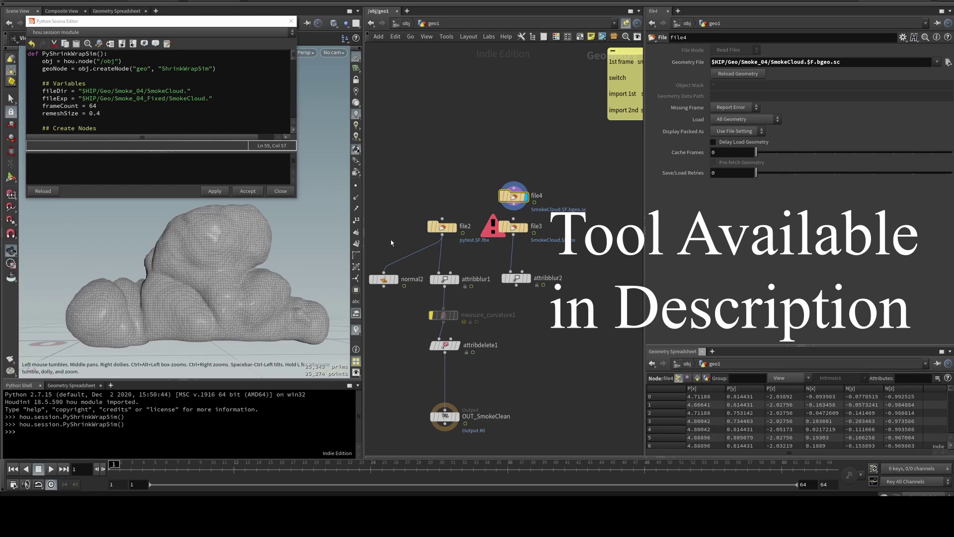
key("u")
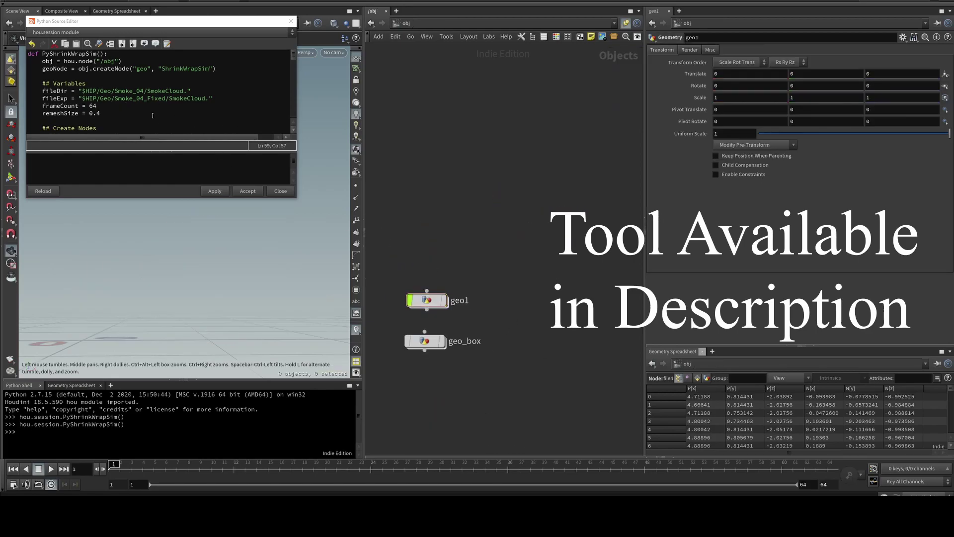
Step: Review the PyShrinkWrapSim function in the Python Source Editor and apply the script
left_click_drag(152, 116, 74, 62)
left_click(158, 126)
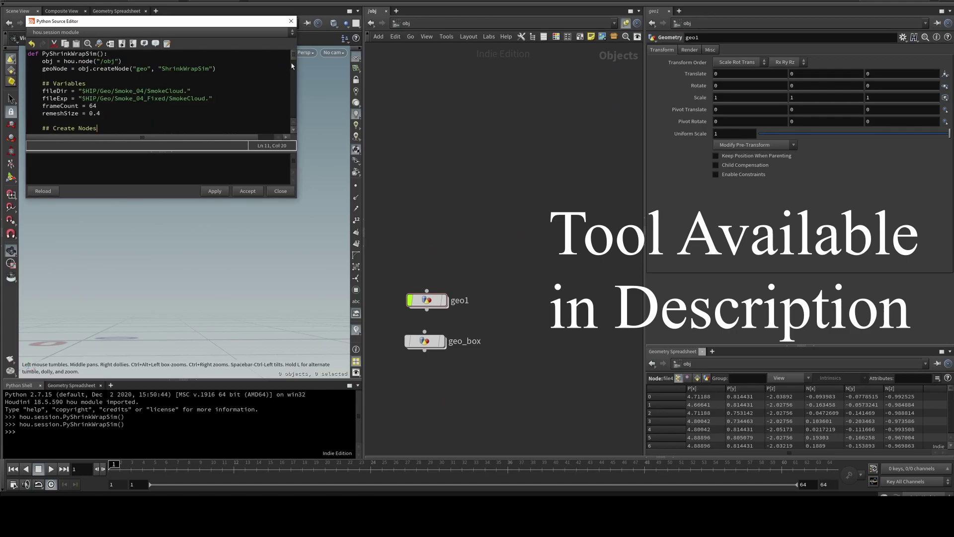
left_click_drag(292, 59, 281, 31)
left_click(214, 192)
Step: Run hou.session.PyShrinkWrapSim() in the Python shell and view the generated mesh
left_click(82, 435)
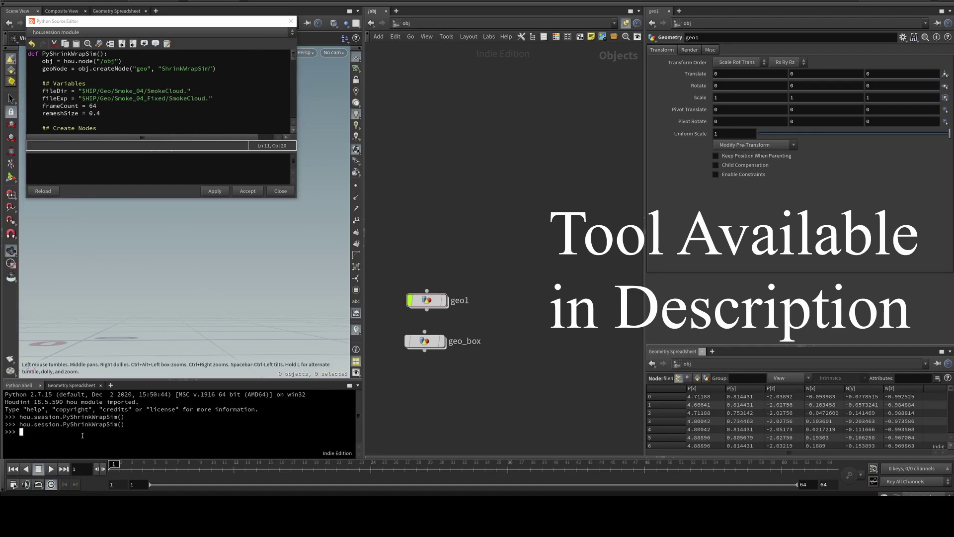
type("hou.sess")
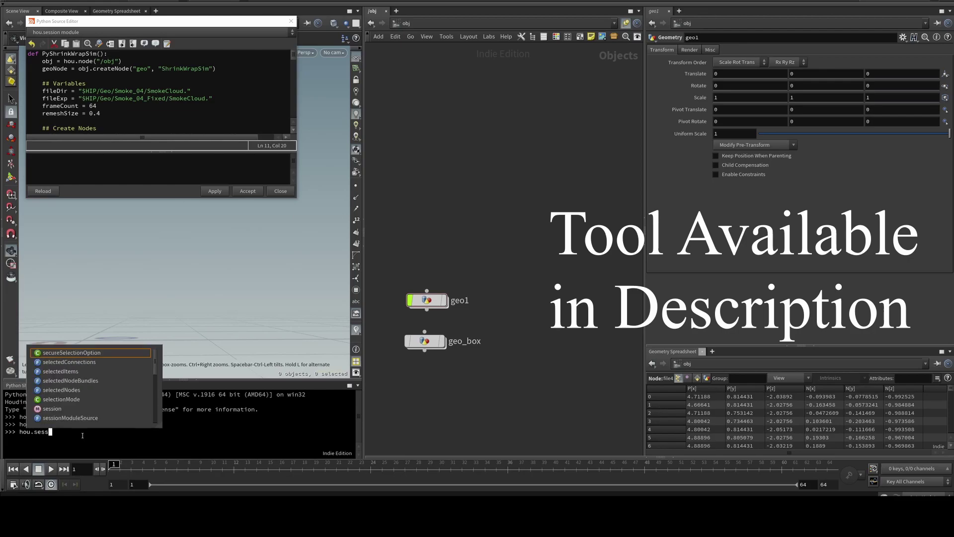
type("ion.")
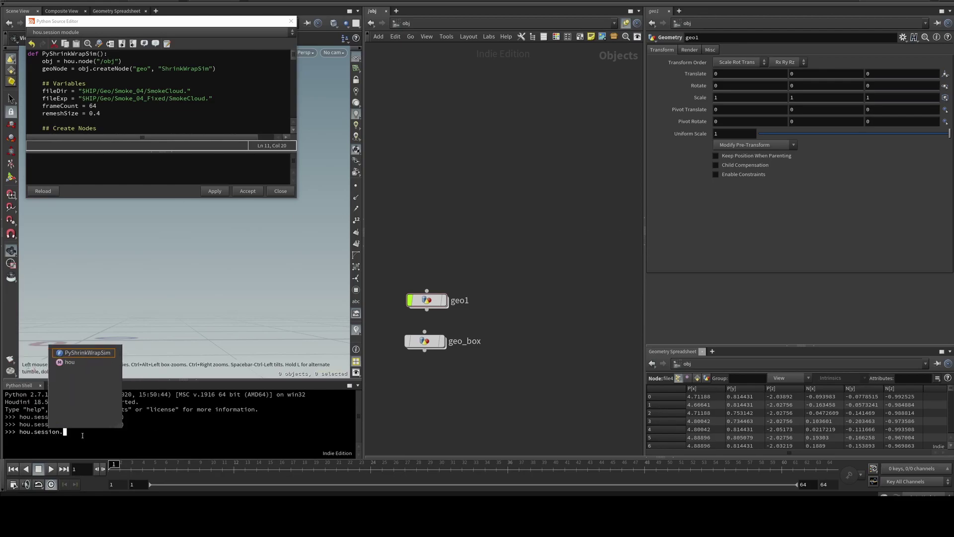
key("Tab")
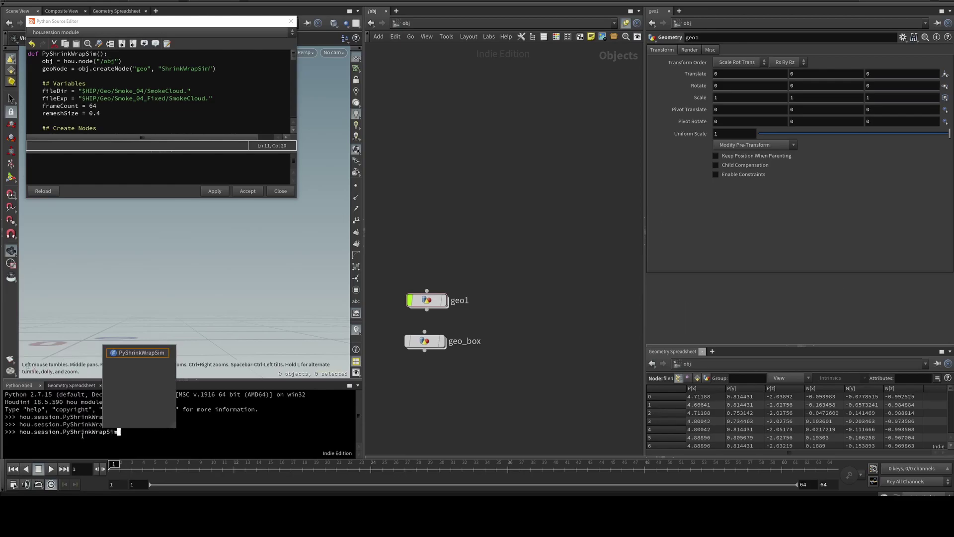
type("()")
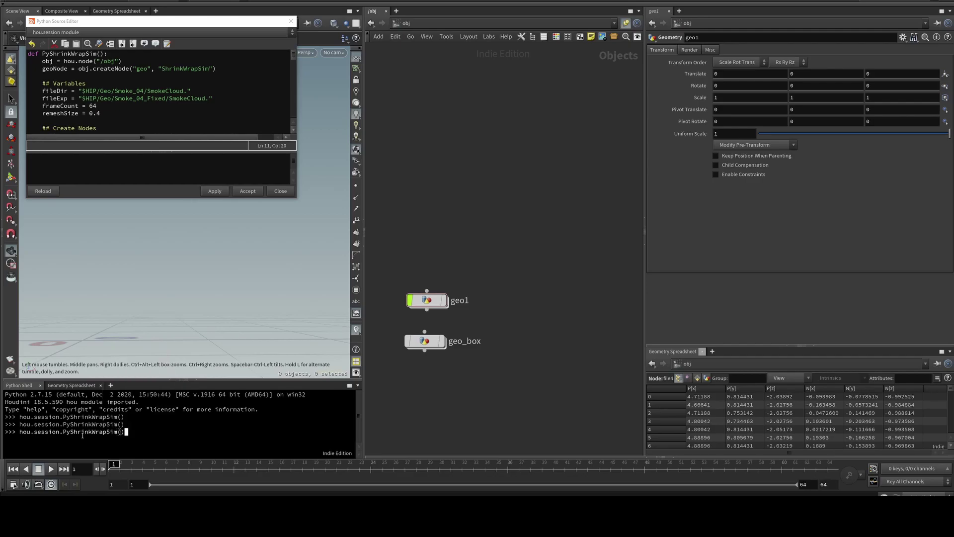
key("Return")
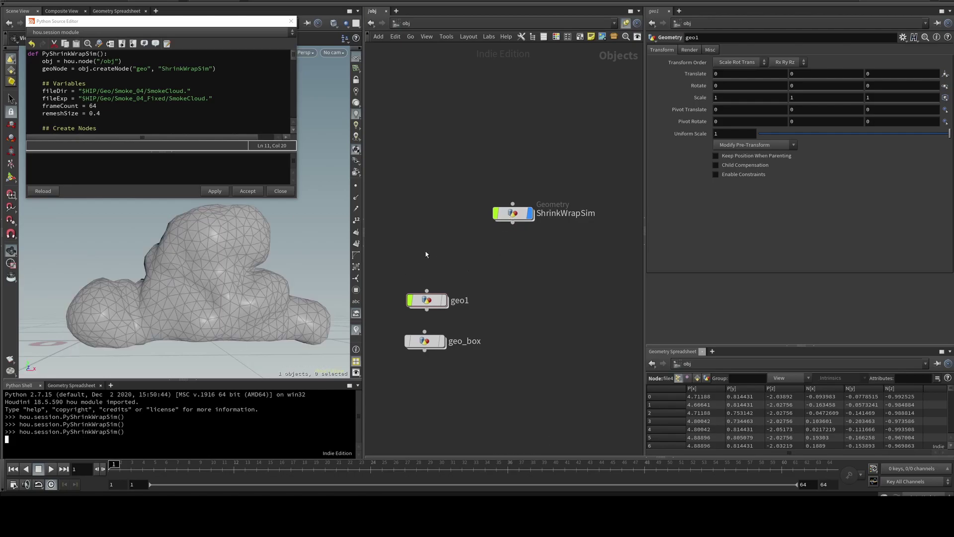
left_click_drag(213, 277, 213, 281)
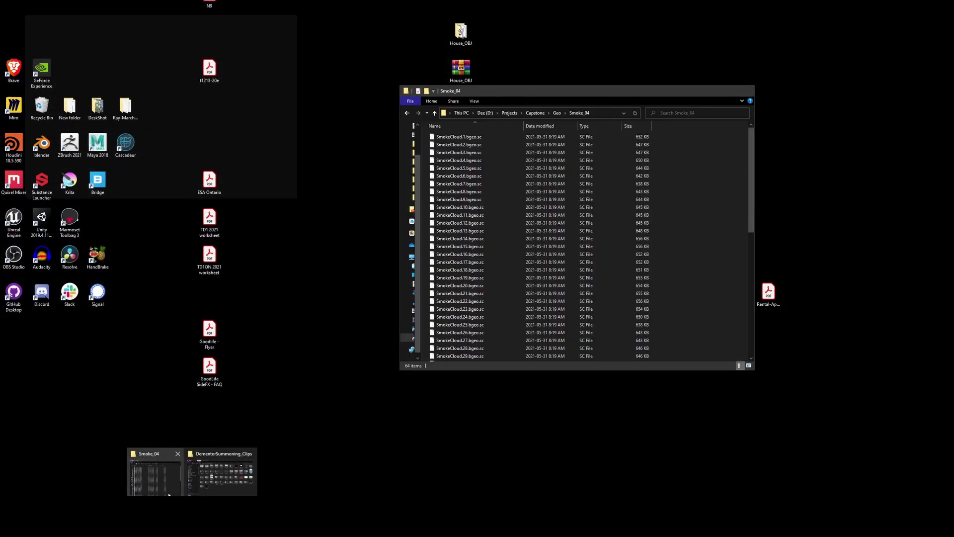
Step: Switch to File Explorer and check the exported SmokeCloud files in the Smoke_04_Fixed folder
left_click(169, 494)
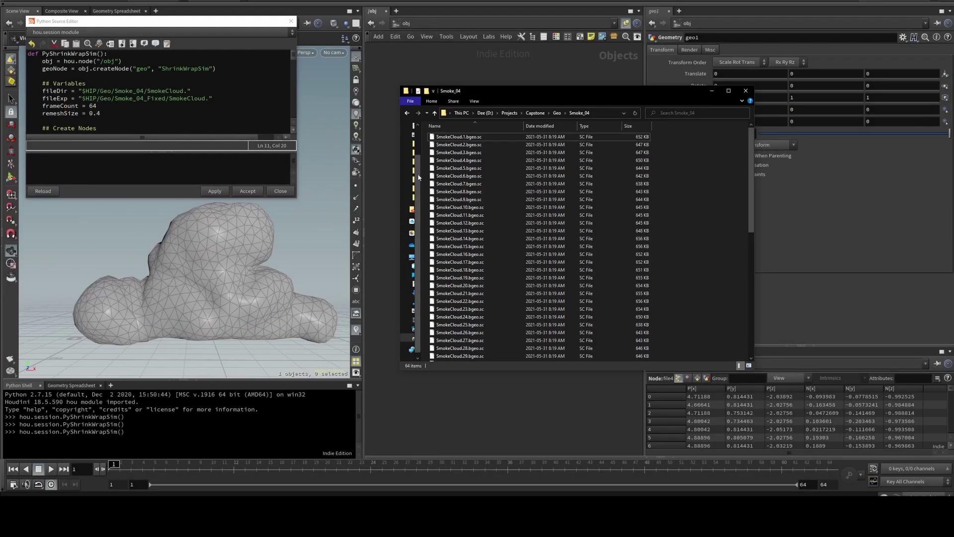
left_click(434, 113)
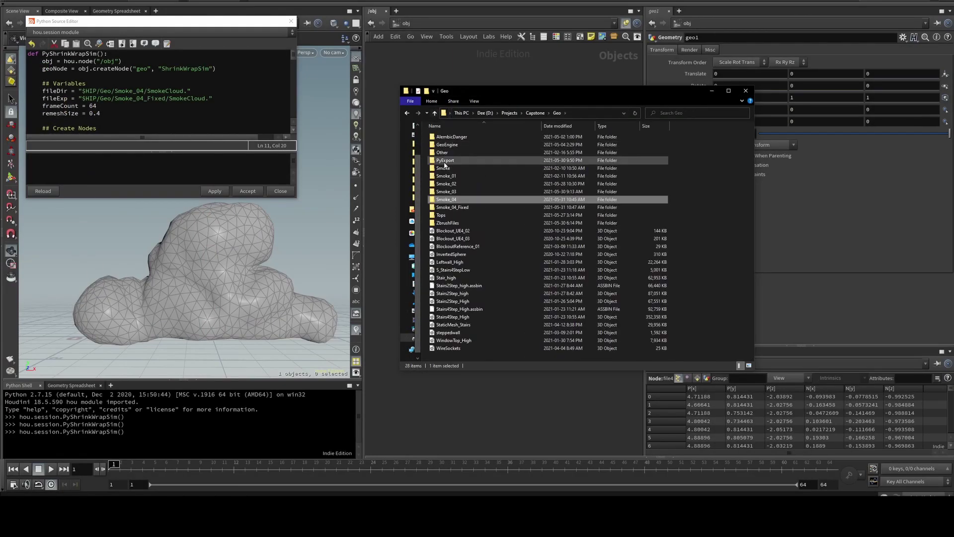
double_click(449, 207)
scroll(749, 176, "down", 10)
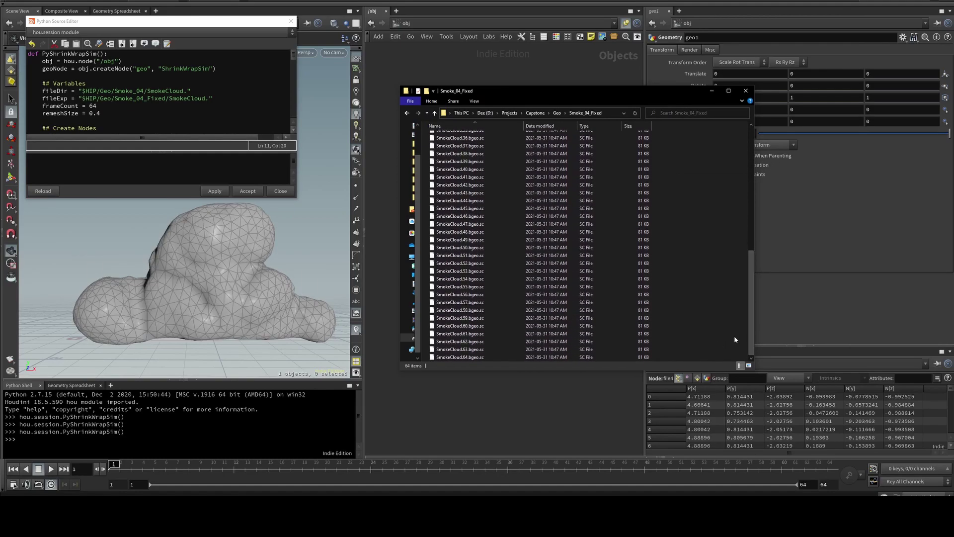
left_click(711, 91)
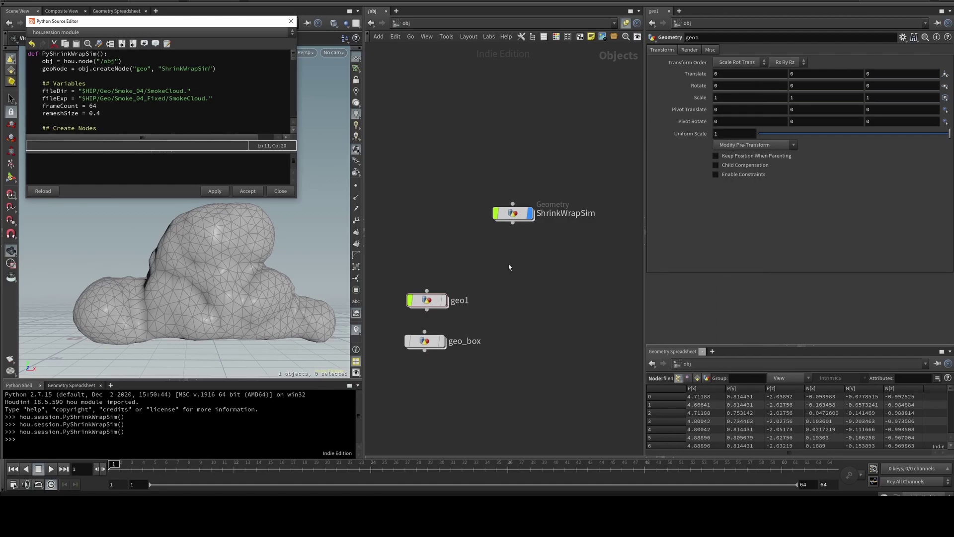
Step: Inside geo1, point the file3 node to the $HIP/Geo/Smoke_04_Fixed/SmokeCloud.$F.bgeo.sc sequence
double_click(433, 304)
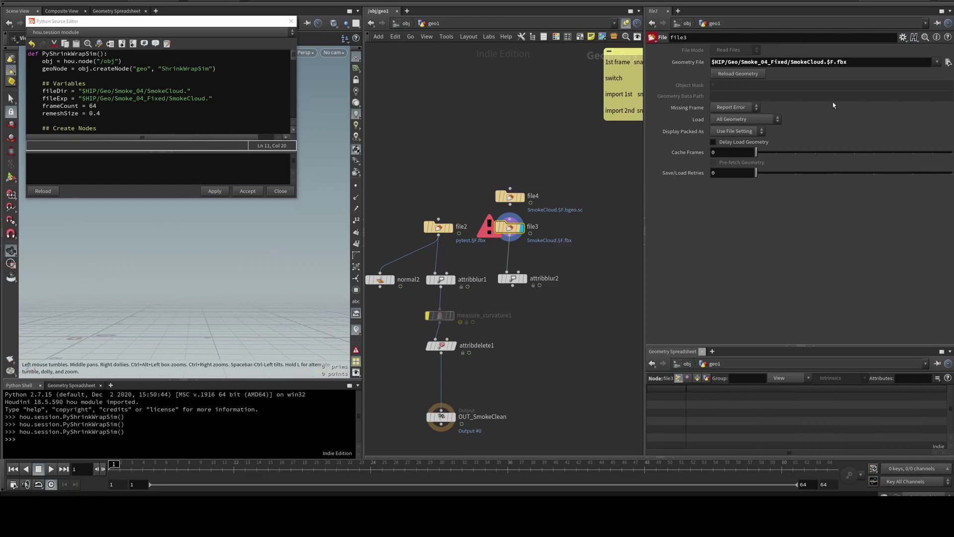
left_click(948, 61)
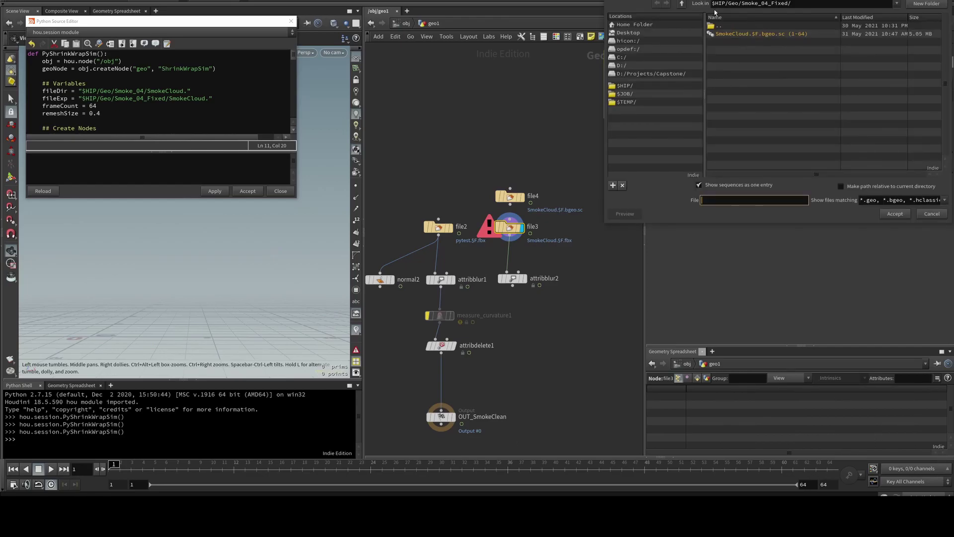
left_click(749, 34)
left_click(895, 214)
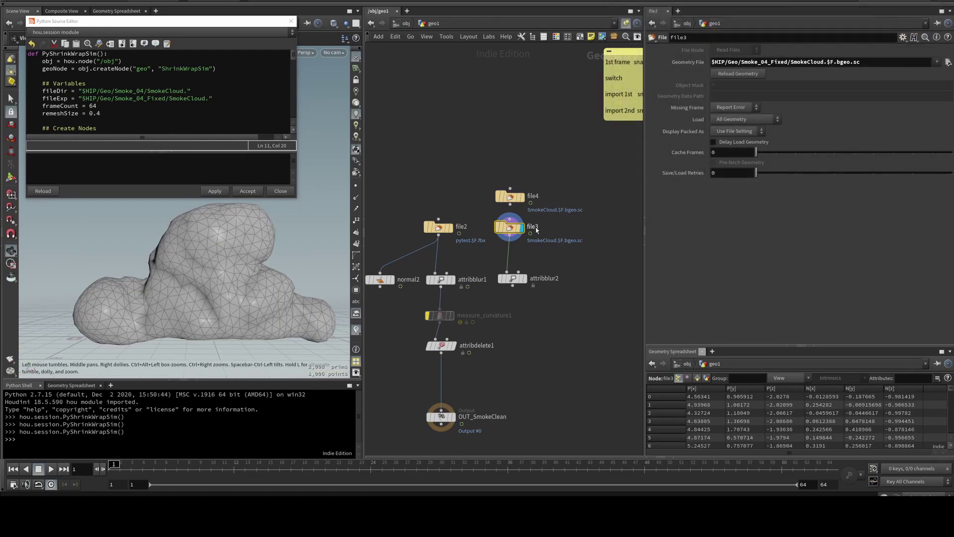
Step: Play the fixed smoke sequence shaded without wireframe and view it through the attribblur2 node
left_click(51, 469)
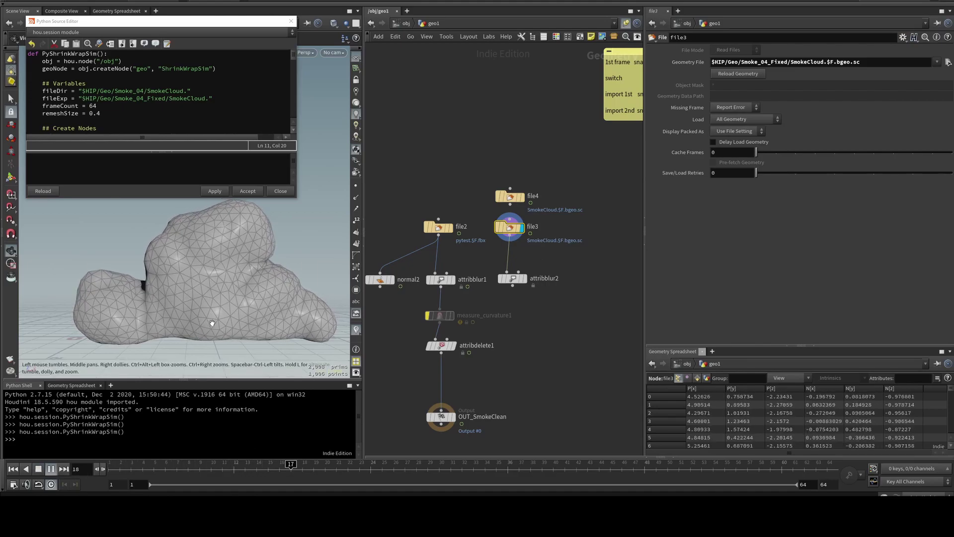
key("shift+w")
left_click_drag(240, 304, 233, 309)
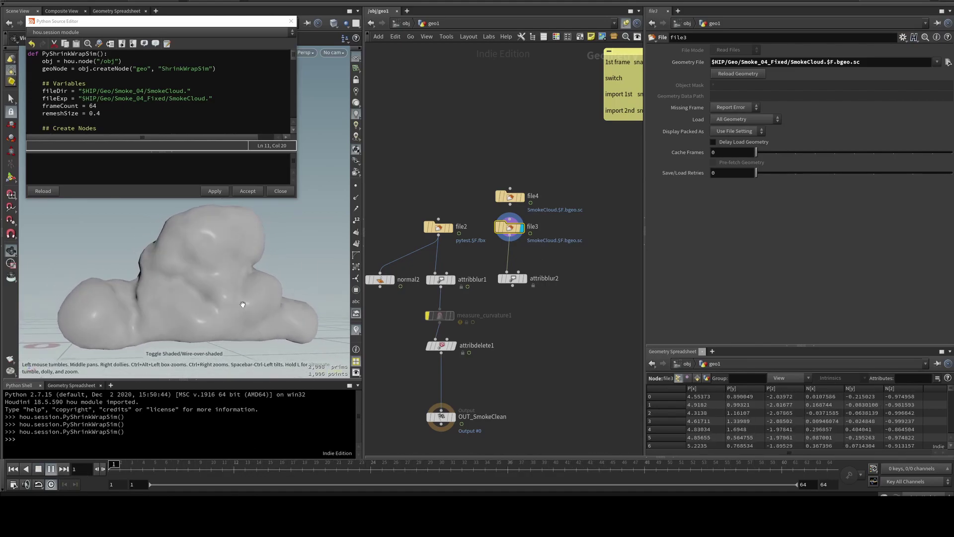
left_click(513, 279)
left_click(524, 279)
left_click_drag(241, 273, 228, 278)
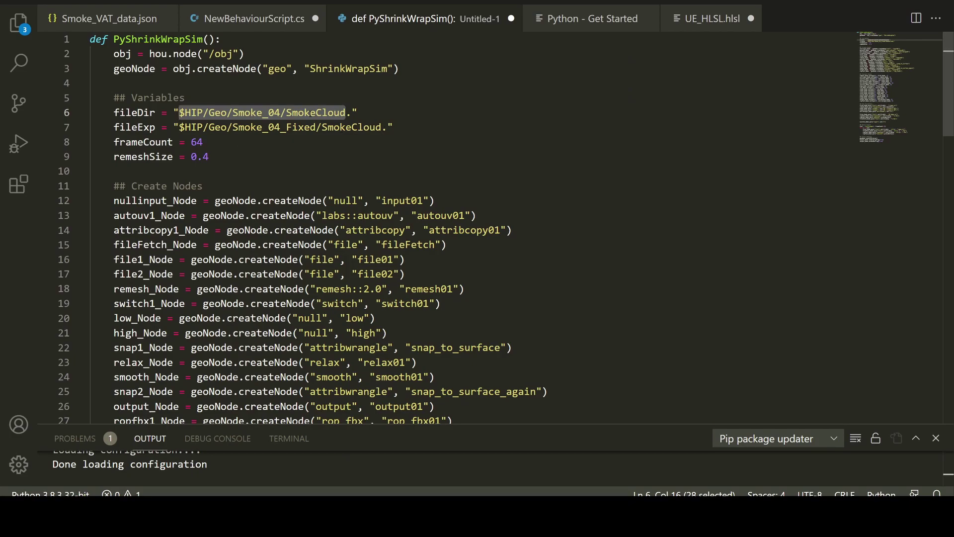
Step: Switch to Visual Studio Code and review the PyShrinkWrapSim variables, especially the fileDir source path
left_click_drag(345, 112, 114, 98)
left_click_drag(209, 157, 115, 112)
scroll(245, 155, "down", 4)
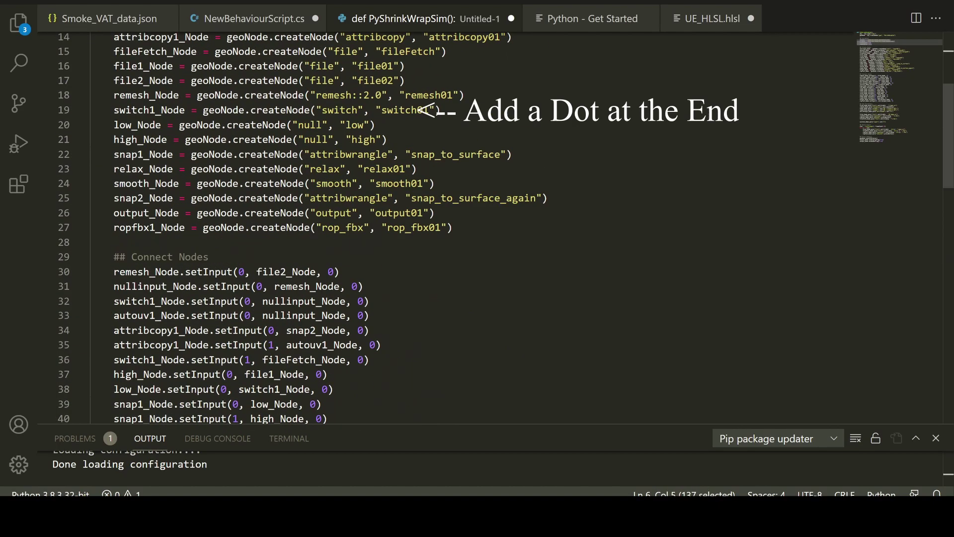
scroll(277, 187, "up", 4)
left_click(239, 127)
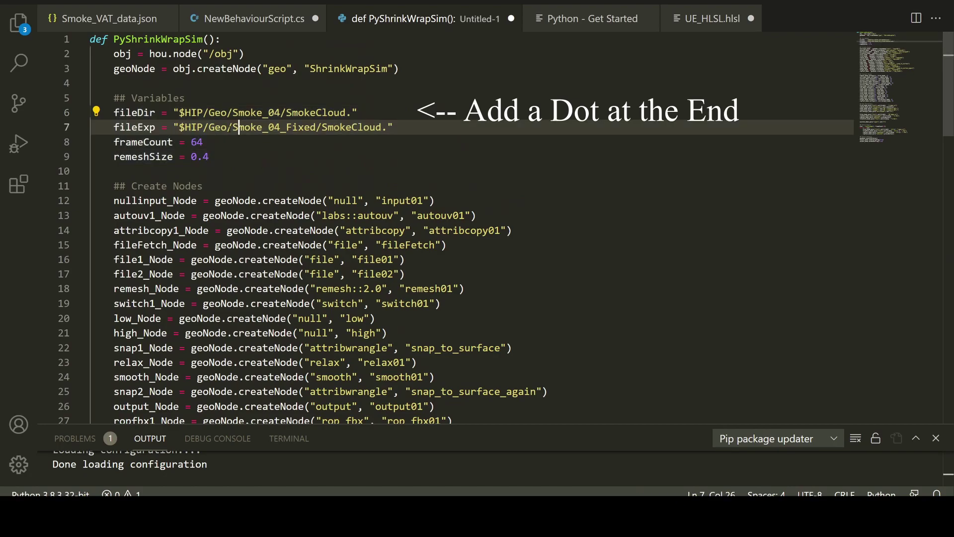
left_click_drag(346, 112, 180, 112)
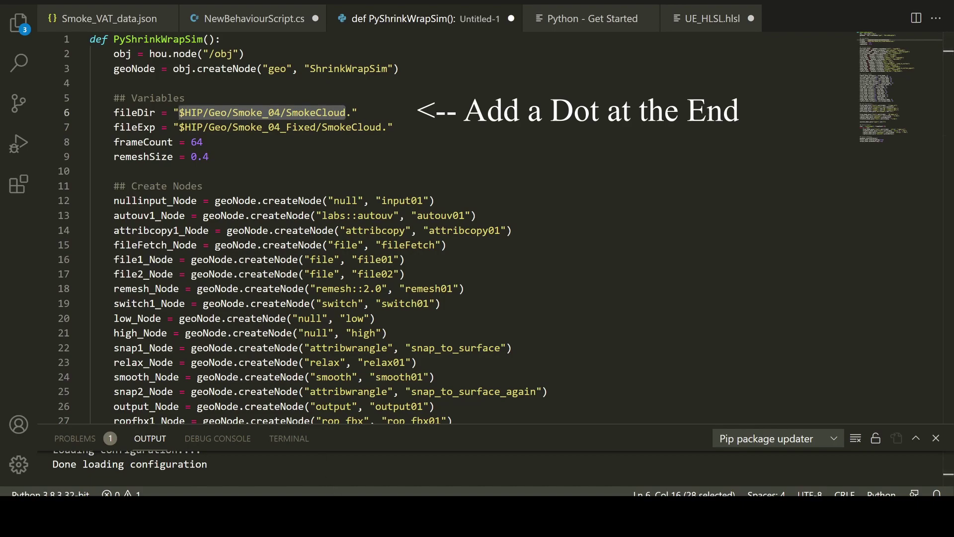
Step: Return to Houdini, play the original Smoke_04 sequence loaded in file4, and rewind it to the first frame
mouse_move(247, 525)
left_click(206, 472)
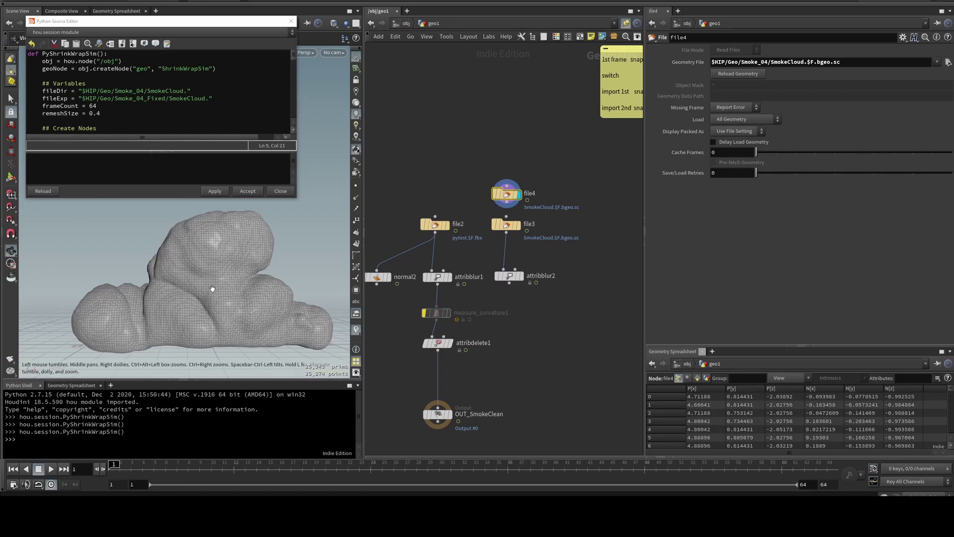
left_click(51, 469)
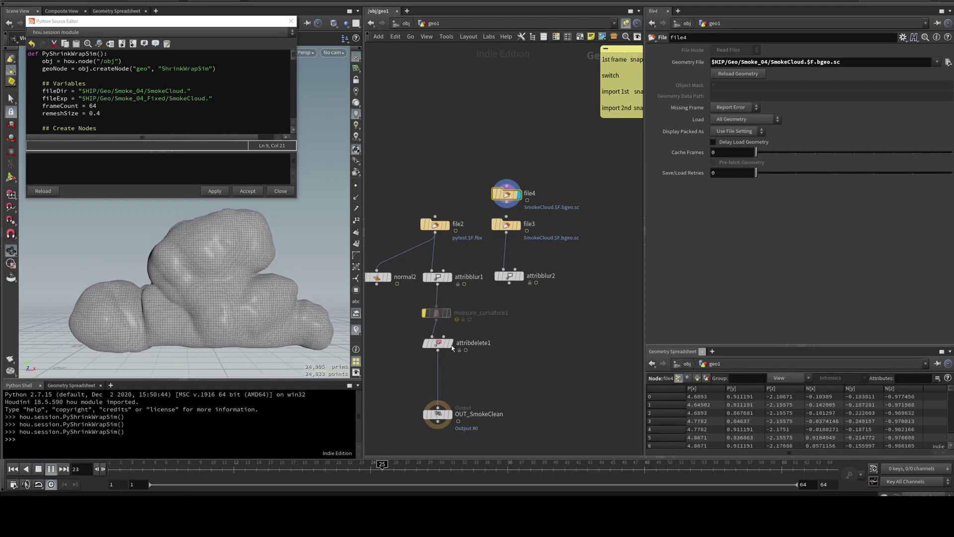
left_click(14, 468)
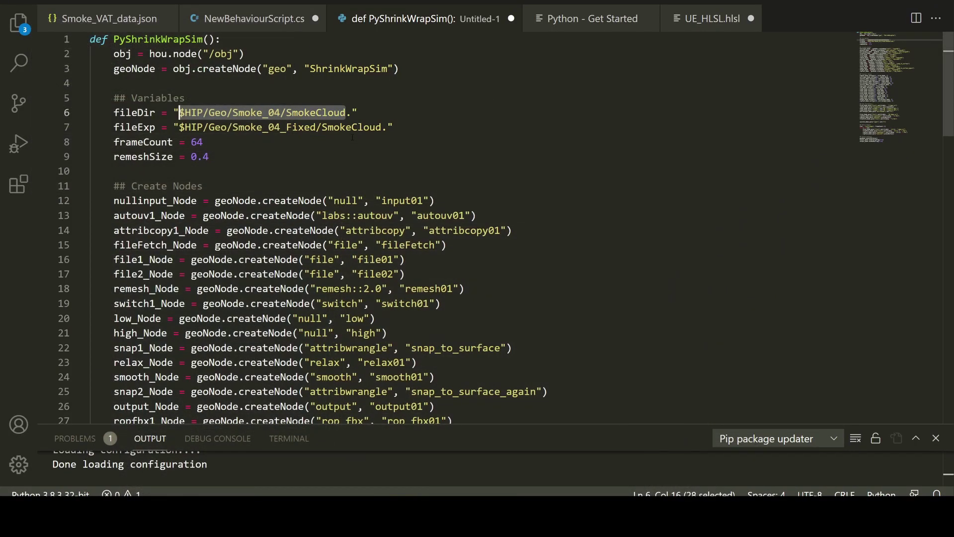
Step: Review the fileExp path and frameCount variables, and set remeshSize to 0.2 in Houdini's Python Source Editor
left_click_drag(381, 127, 179, 127)
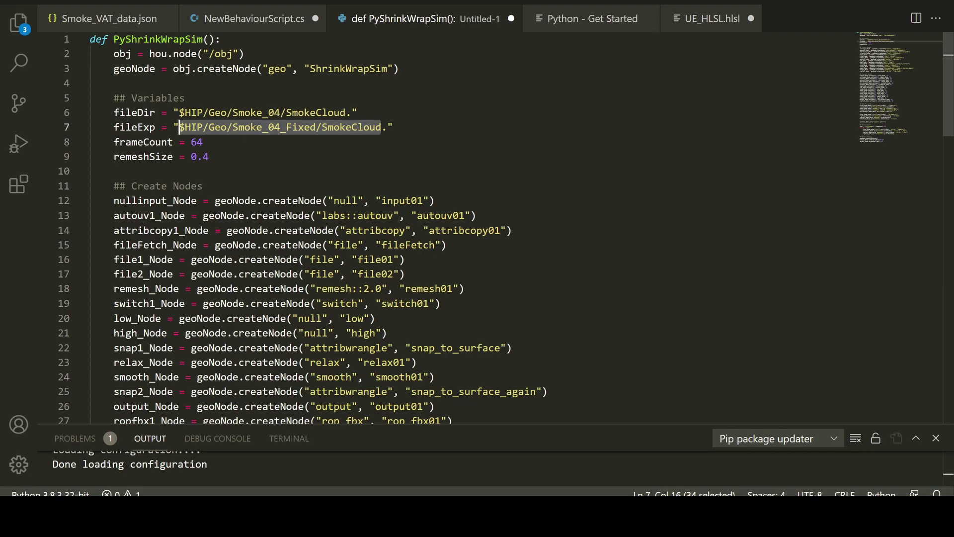
mouse_move(203, 142)
left_mouse_down()
mouse_move(192, 142)
mouse_move(192, 157)
left_mouse_up()
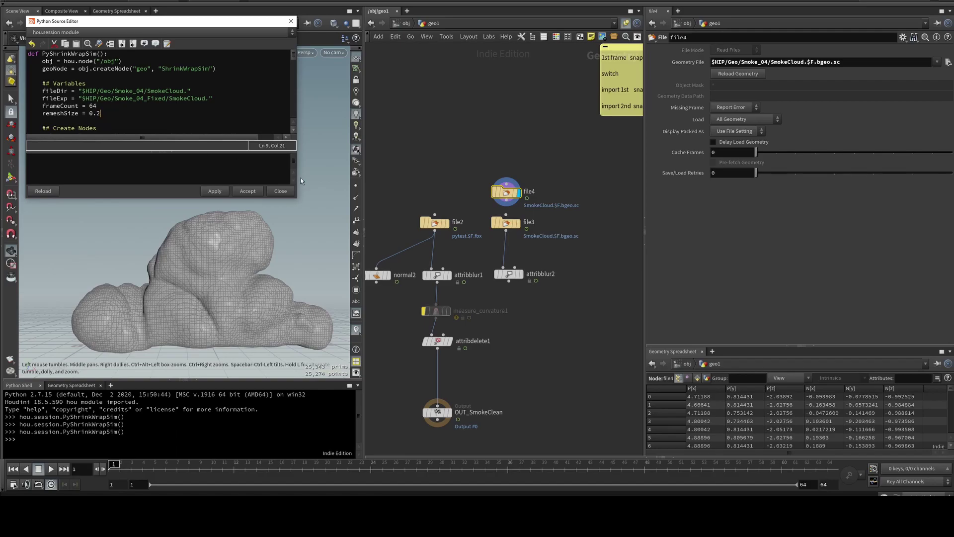
middle_click_drag(441, 150, 442, 149)
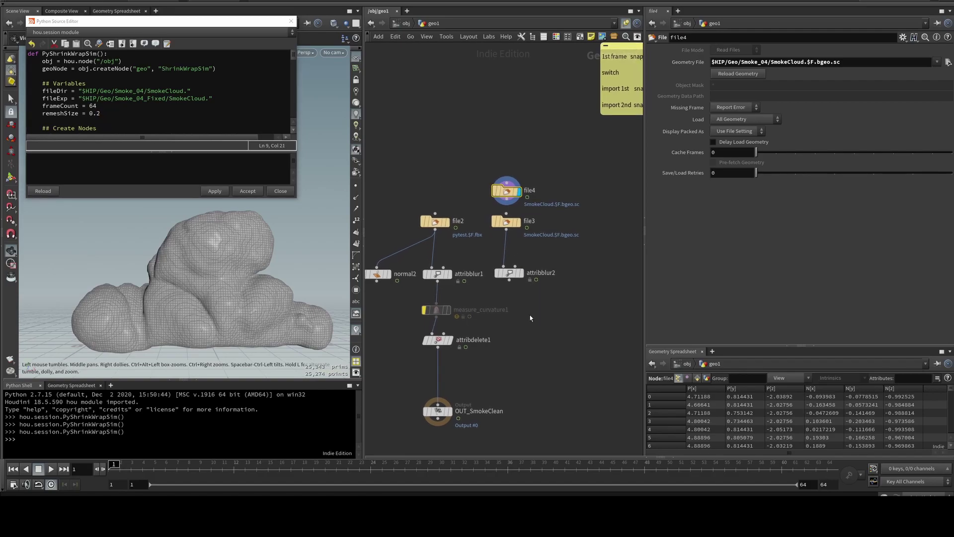
Step: Delete all SmokeCloud cache files from the Smoke_04_Fixed folder in File Explorer
mouse_move(191, 516)
mouse_move(230, 479)
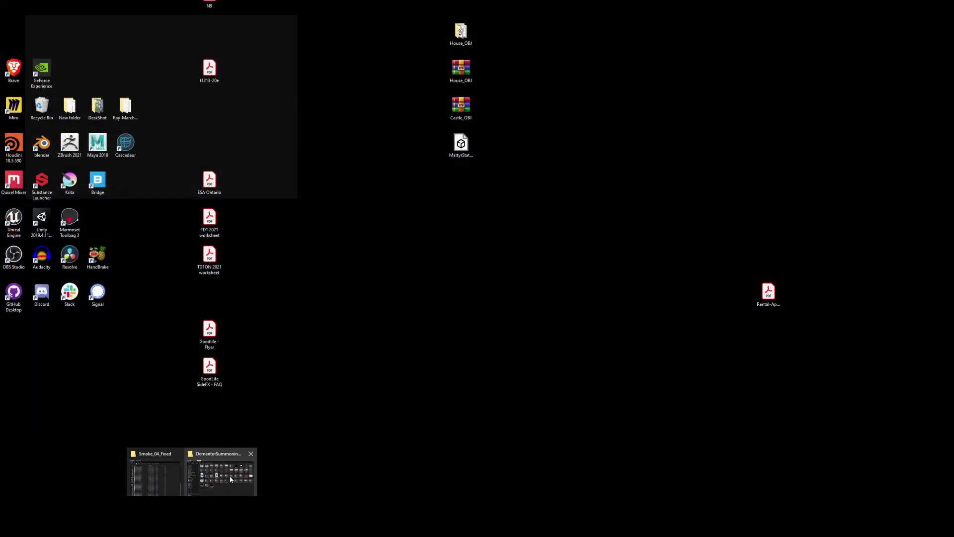
left_click(175, 475)
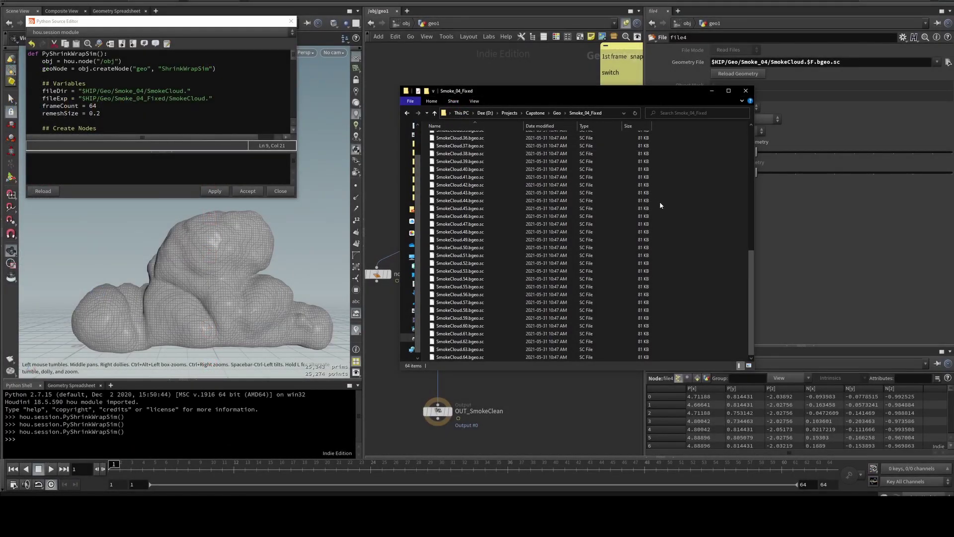
key("ctrl+a")
key("Delete")
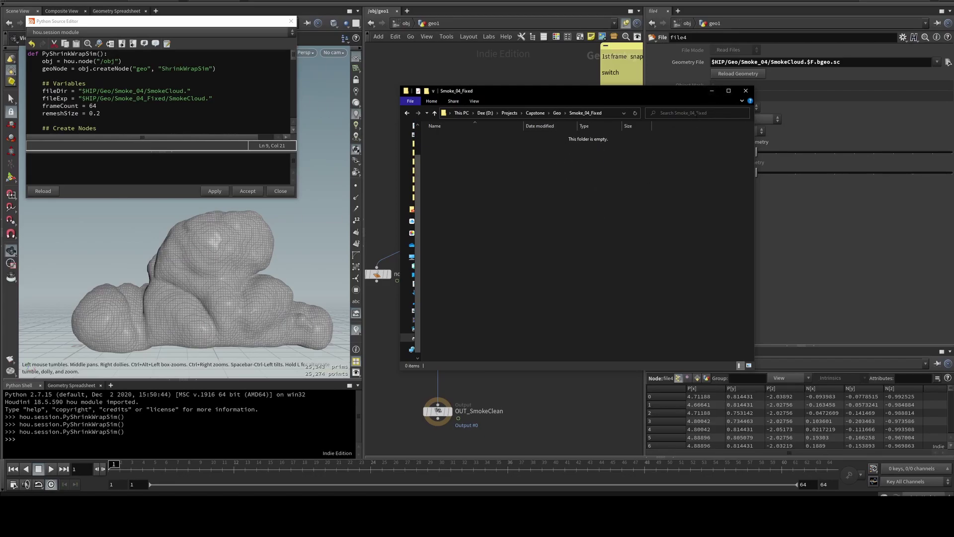
left_click(711, 90)
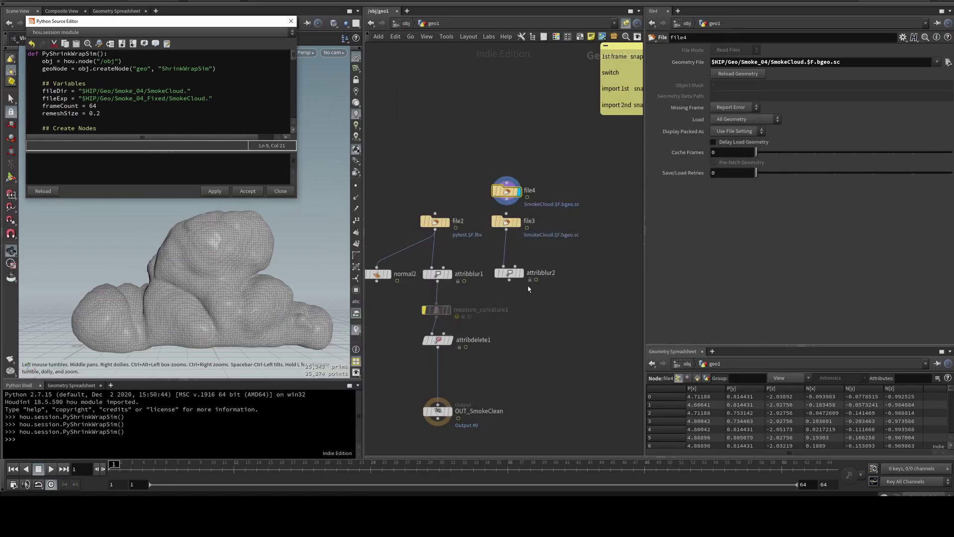
Step: Go up to the object level and delete the existing ShrinkWrapSim geometry object
key("u")
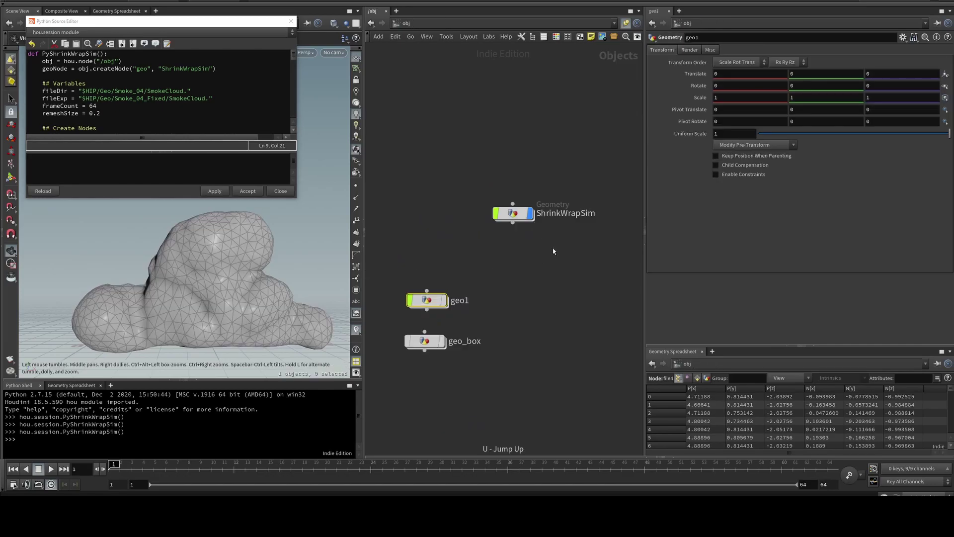
left_click_drag(553, 248, 482, 171)
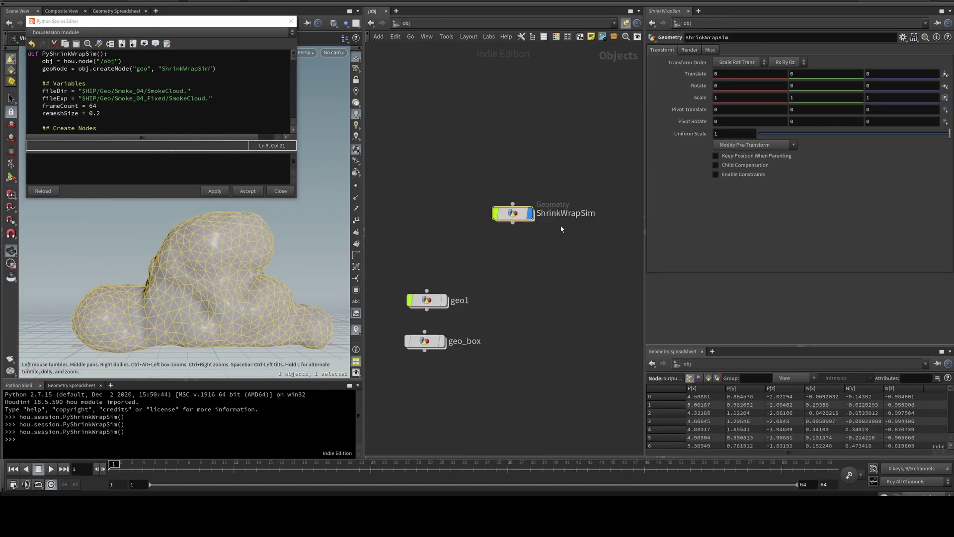
double_click(519, 213)
key("u")
key("Delete")
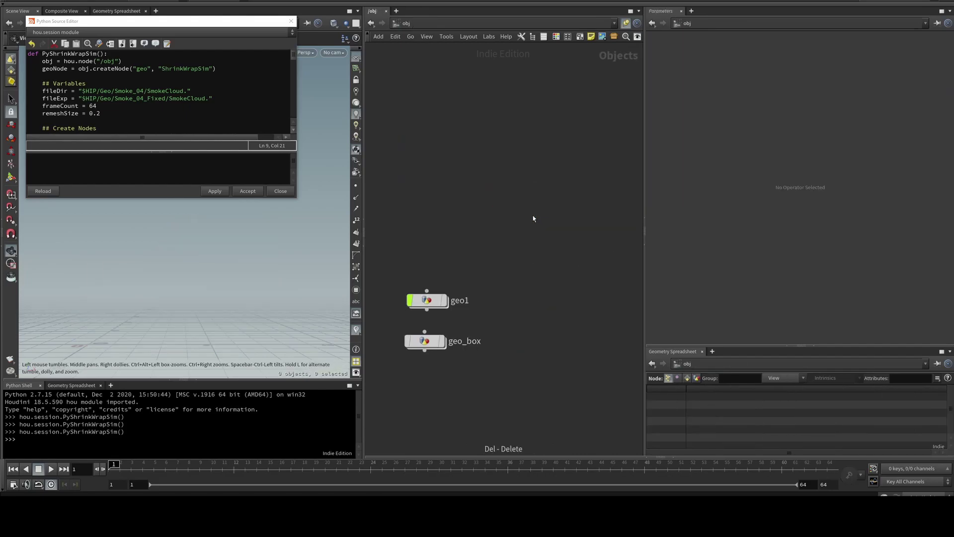
Step: Apply the script, run hou.session.PyShrinkWrapSim() in the Python shell, and open the generated ShrinkWrapSim object
left_click(225, 191)
left_click(95, 441)
key("Up")
key("Return")
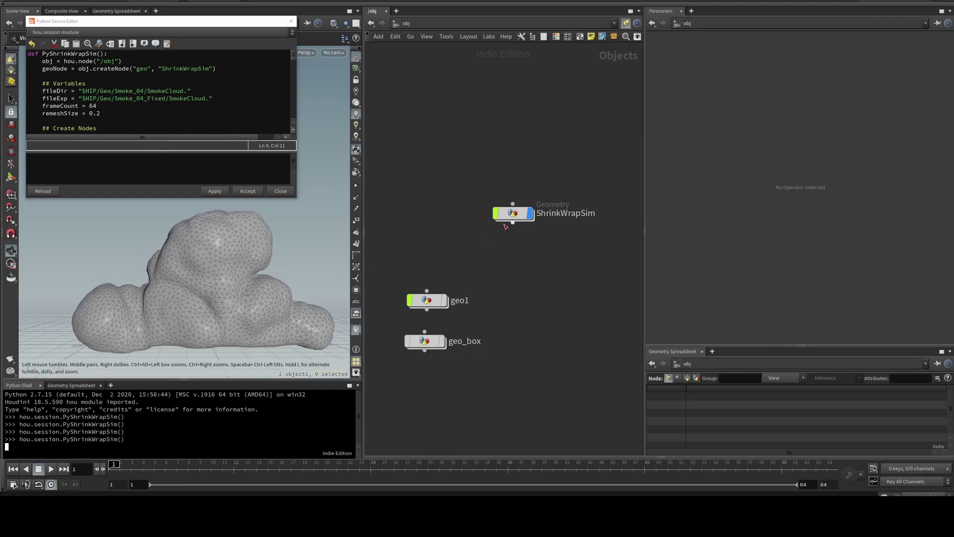
double_click(511, 214)
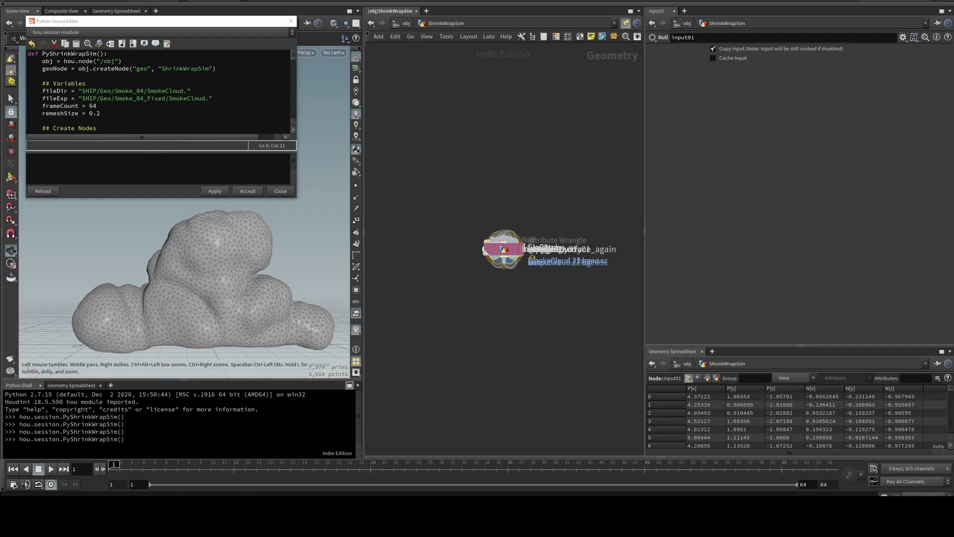
Step: Check the newly exported SmokeCloud files in the Smoke_04_Fixed folder in File Explorer
mouse_move(193, 525)
left_click(162, 483)
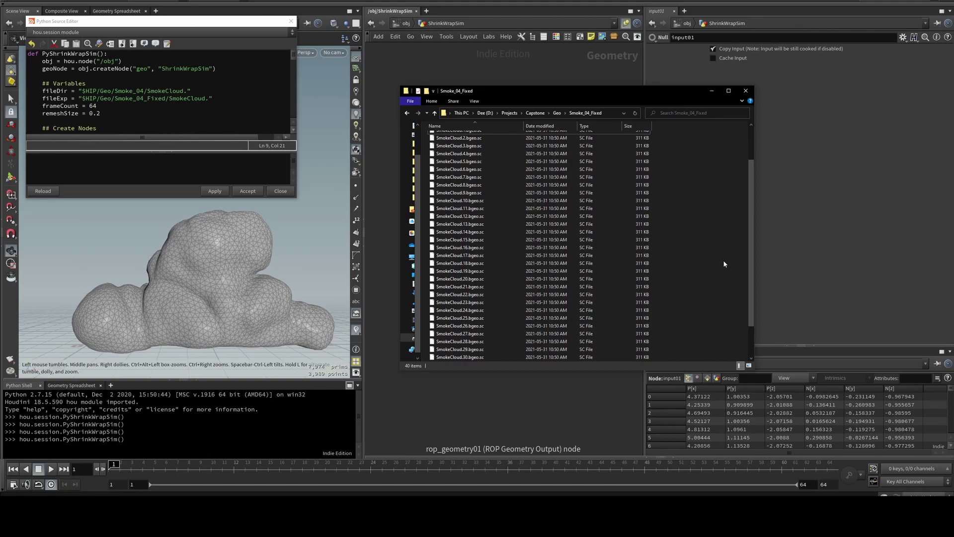
scroll(749, 262, "down", 7)
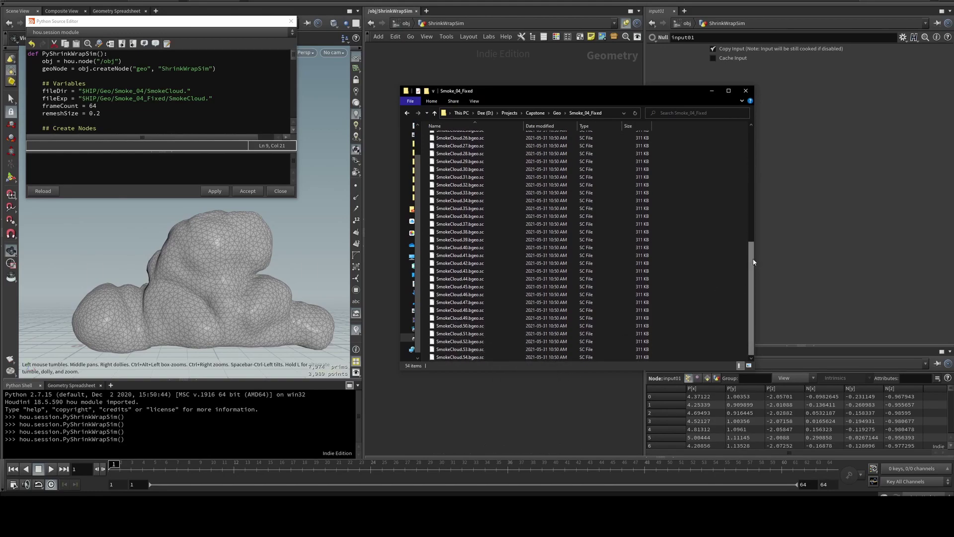
left_click(712, 91)
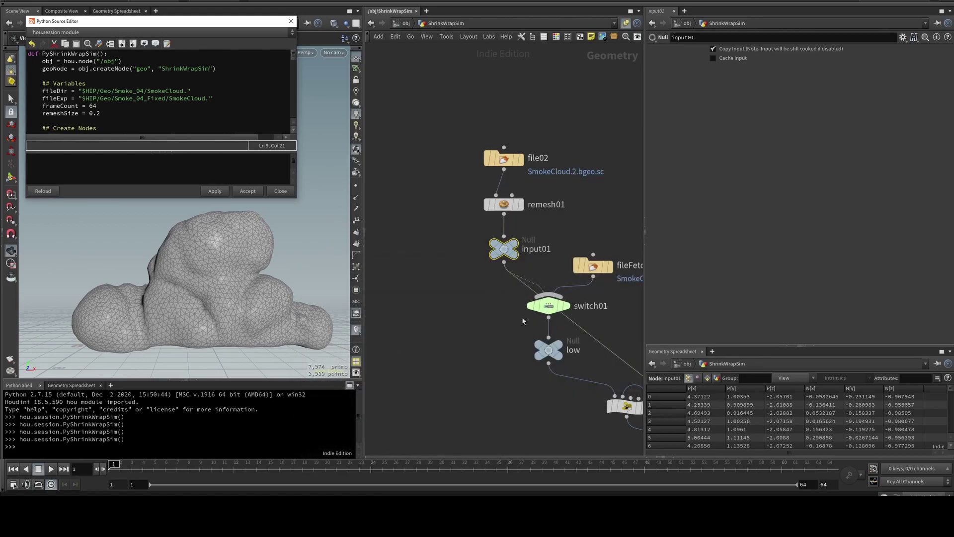
Step: Examine the generated ShrinkWrapSim node chain from file02 down to output01 and briefly run the timeline playback
scroll(519, 373, "down", 2)
middle_click_drag(519, 374, 418, 277)
scroll(472, 347, "down", 1)
middle_click_drag(472, 347, 417, 247)
left_click_drag(530, 271, 492, 184)
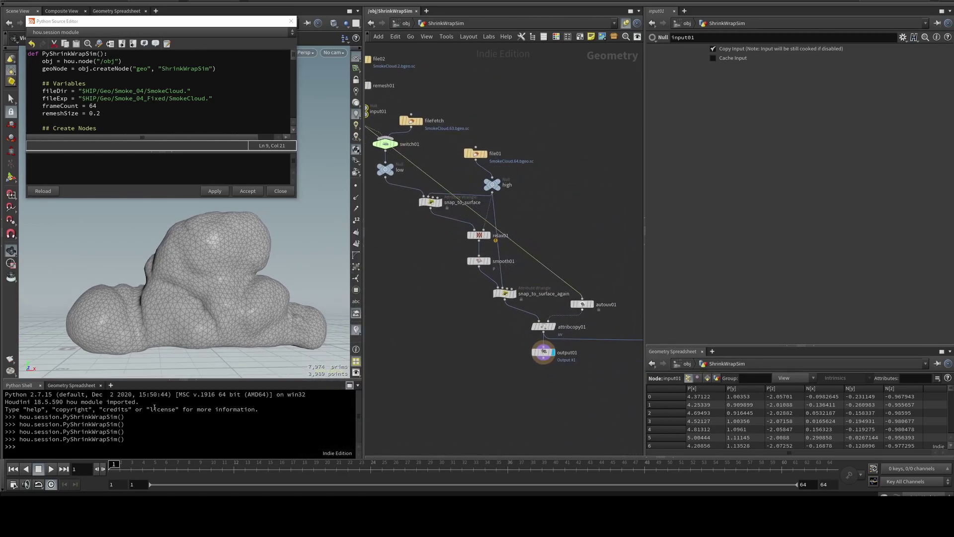
left_click(51, 468)
left_click(38, 468)
middle_click_drag(524, 409, 510, 410)
Step: Return to the geo1 network and display the file3 node that loads the Smoke_04_Fixed sequence
key("u")
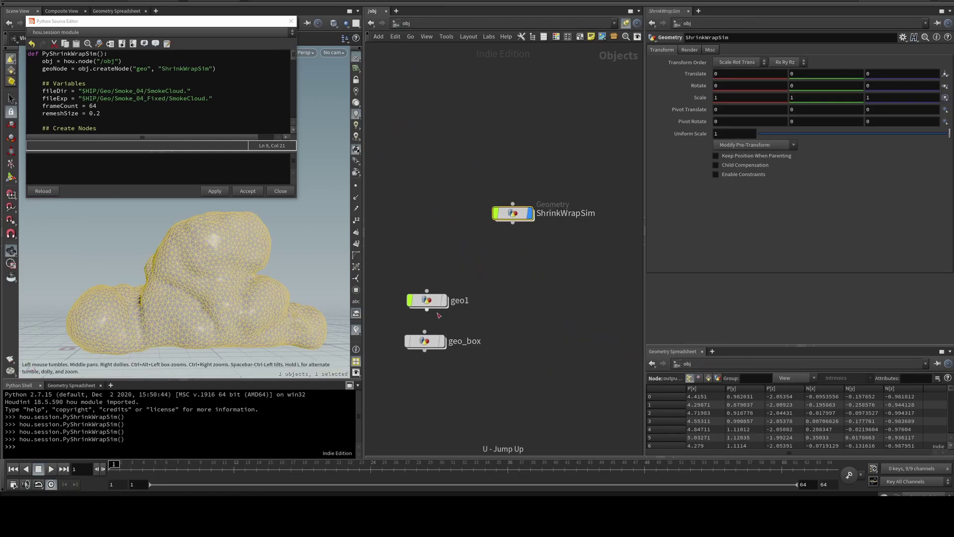
double_click(427, 306)
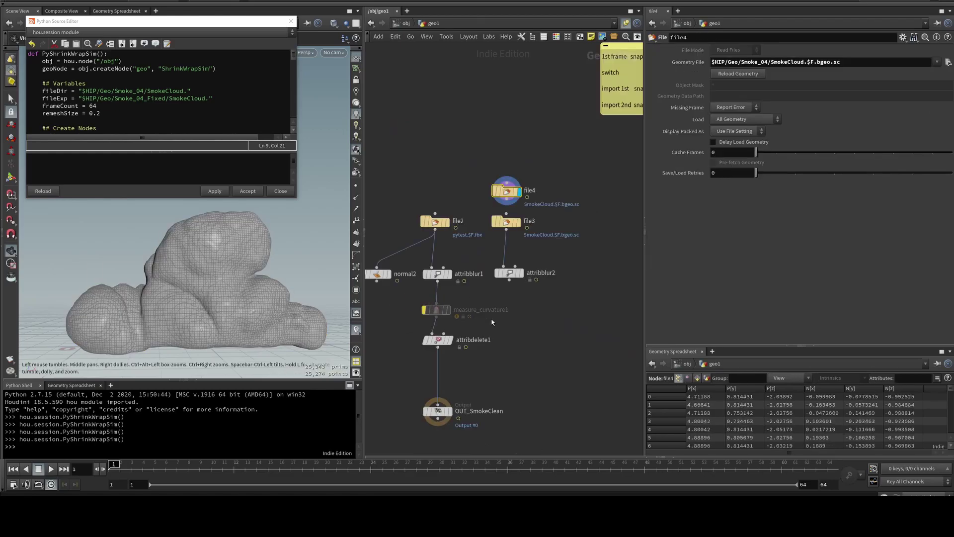
left_click(518, 222)
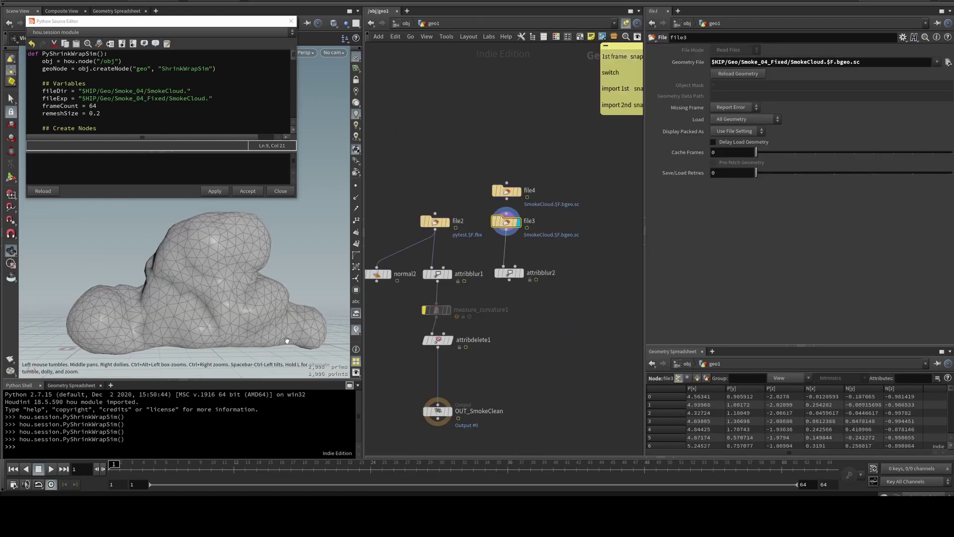
Step: Choose the SmokeCloud.$F.bgeo.sc (1-64) sequence from Smoke_04_Fixed again for the file3 node and start timeline playback
left_click(948, 61)
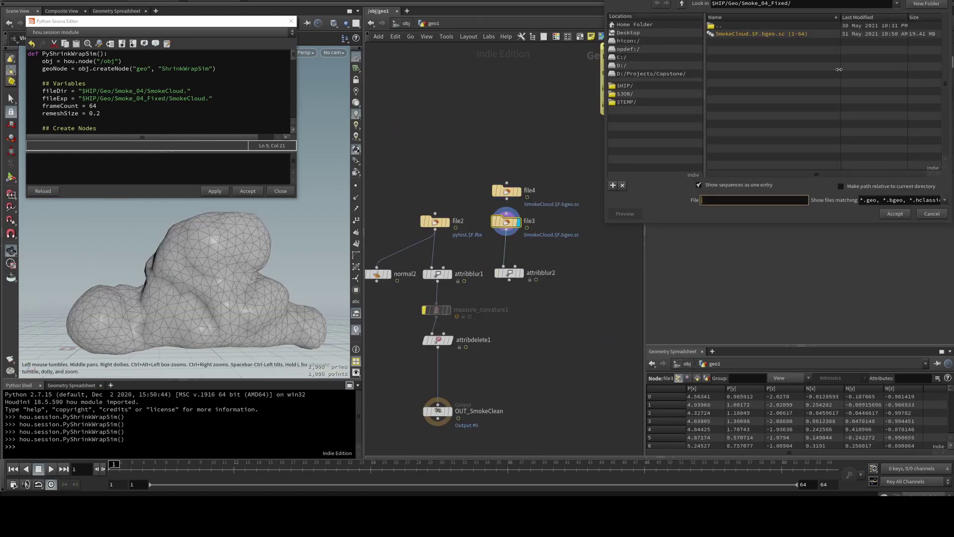
left_click(752, 35)
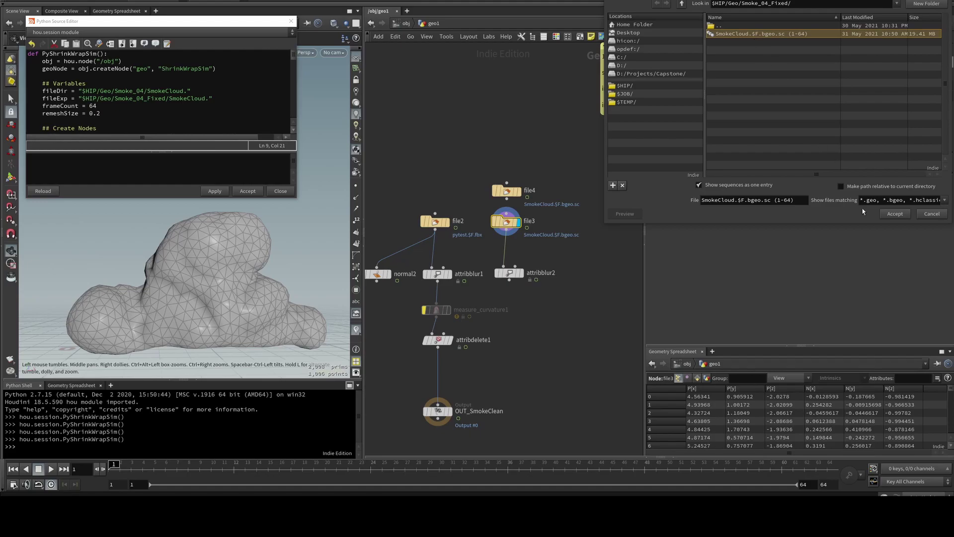
left_click(893, 214)
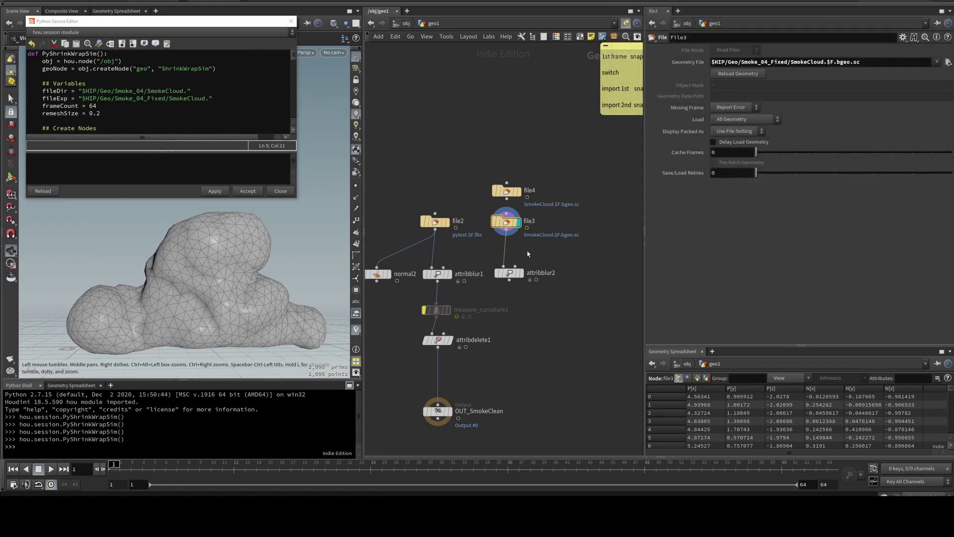
left_click_drag(180, 466, 52, 466)
left_click(51, 467)
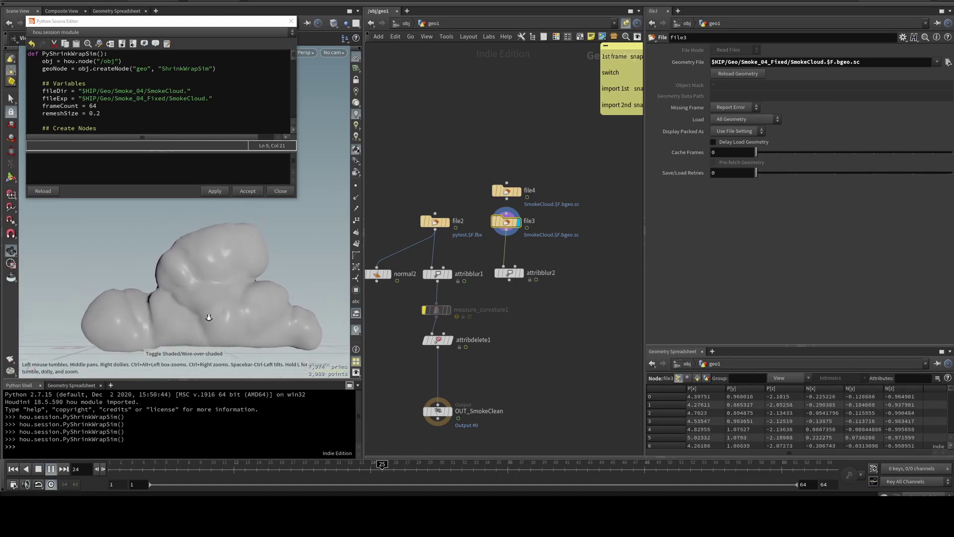
Step: Display the attribblur2 node, orbit around the playing smoke mesh and toggle the wireframe overlay
left_click(521, 273)
left_click_drag(199, 293, 259, 300)
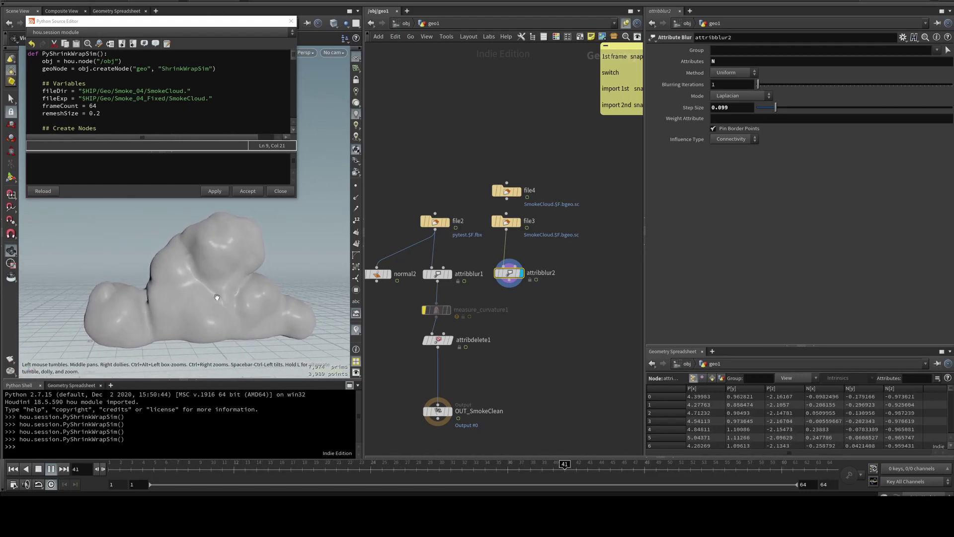
key("shift+w")
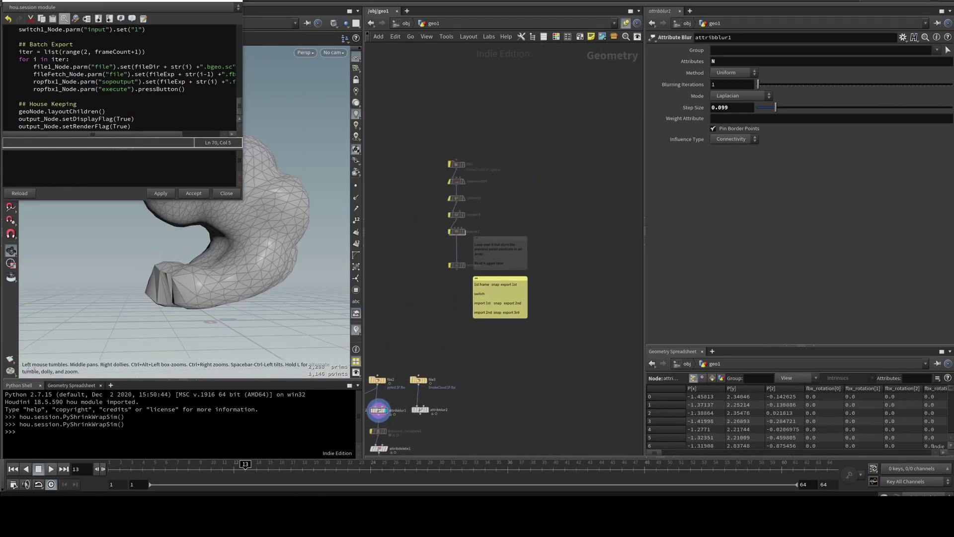
Step: Switch to the Capstone scene's Houdini window and examine its Smoke network and the colored smoke mesh
mouse_move(246, 526)
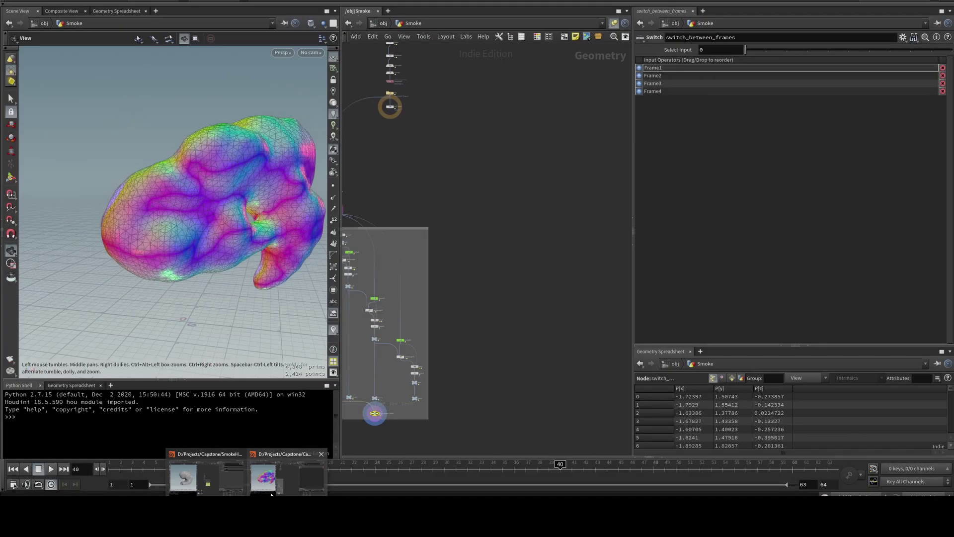
left_click(271, 491)
key("h")
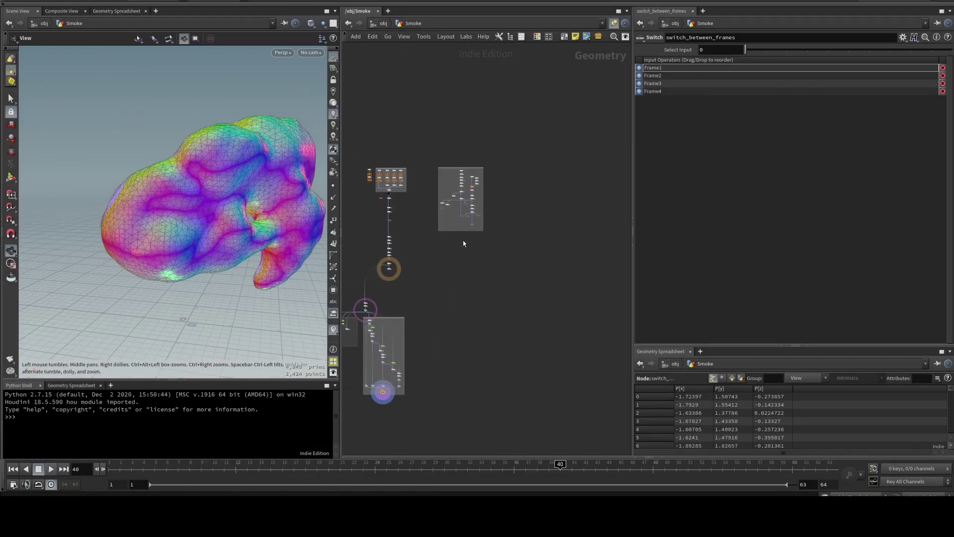
middle_click_drag(469, 191, 471, 232)
scroll(471, 230, "up", 6)
scroll(454, 288, "up", 4)
middle_click_drag(411, 297, 497, 261)
scroll(496, 263, "down", 2)
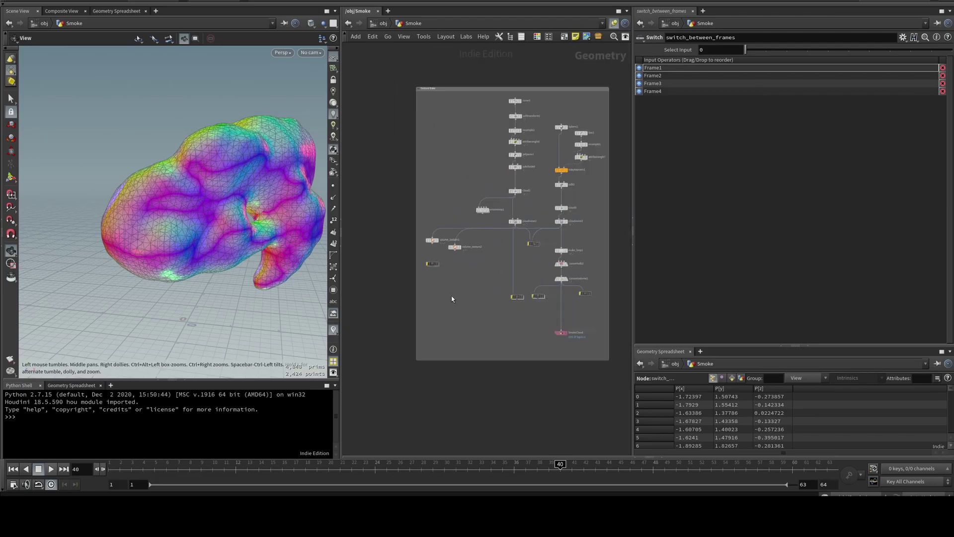
scroll(452, 297, "down", 3)
middle_click_drag(438, 324, 540, 233)
left_click_drag(240, 175, 206, 194)
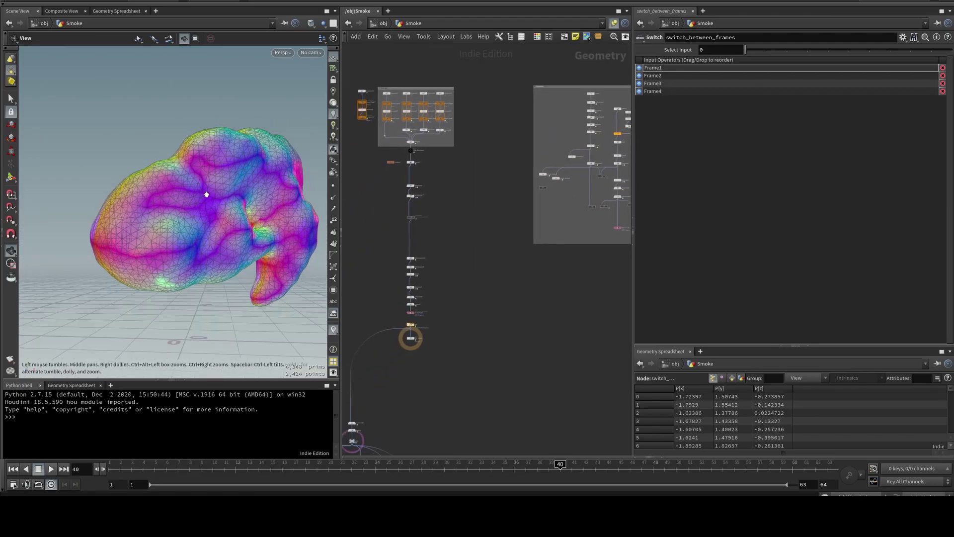
mouse_move(269, 241)
left_mouse_down()
mouse_move(288, 234)
mouse_move(273, 238)
left_mouse_up()
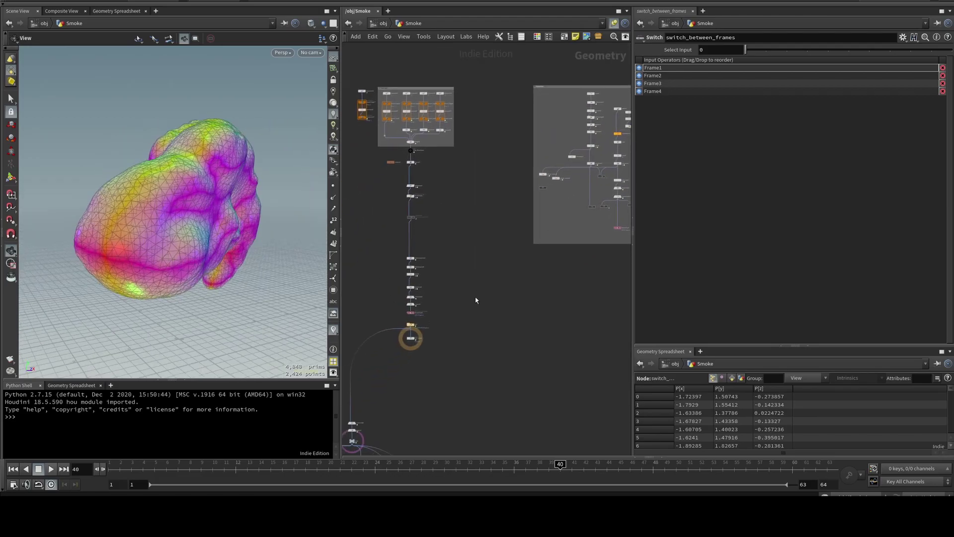
Step: Go up to the object level and inspect the RGB_LIGHTRIG1 subnetwork
key("u")
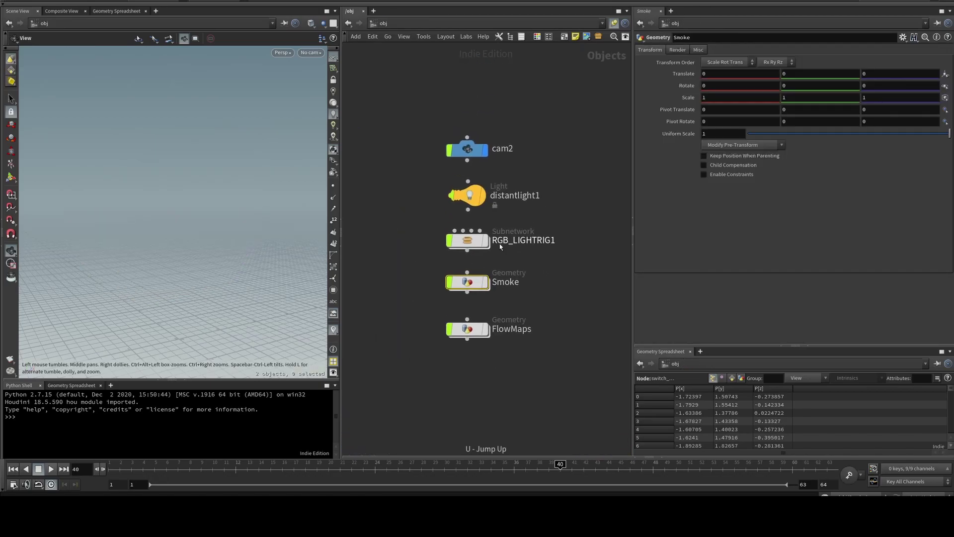
left_click(473, 243)
double_click(473, 244)
mouse_move(217, 281)
left_mouse_down()
mouse_move(199, 290)
mouse_move(182, 284)
mouse_move(234, 273)
left_mouse_up()
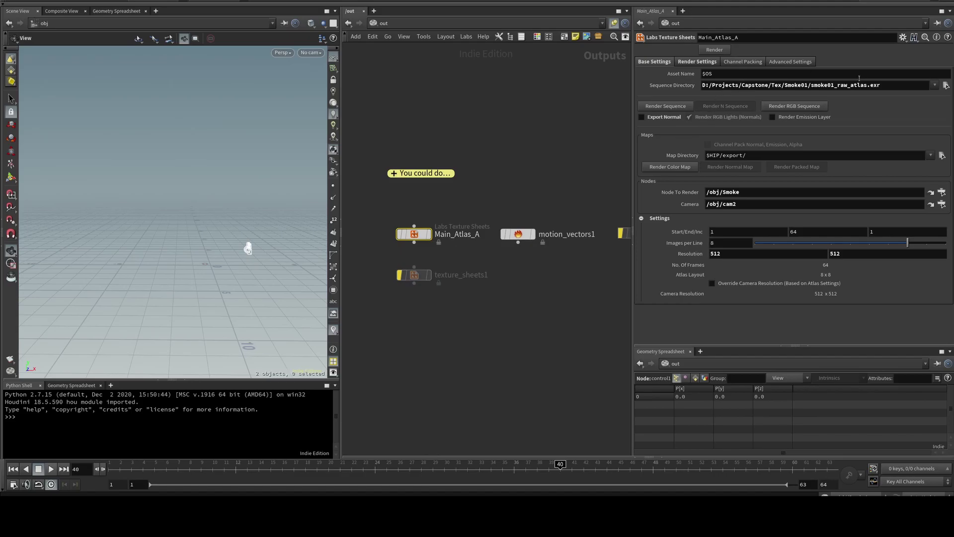
Step: Examine the sequence directory path on the Main_Atlas_A texture sheets node in the out network
left_click(528, 158)
left_click_drag(902, 86, 725, 85)
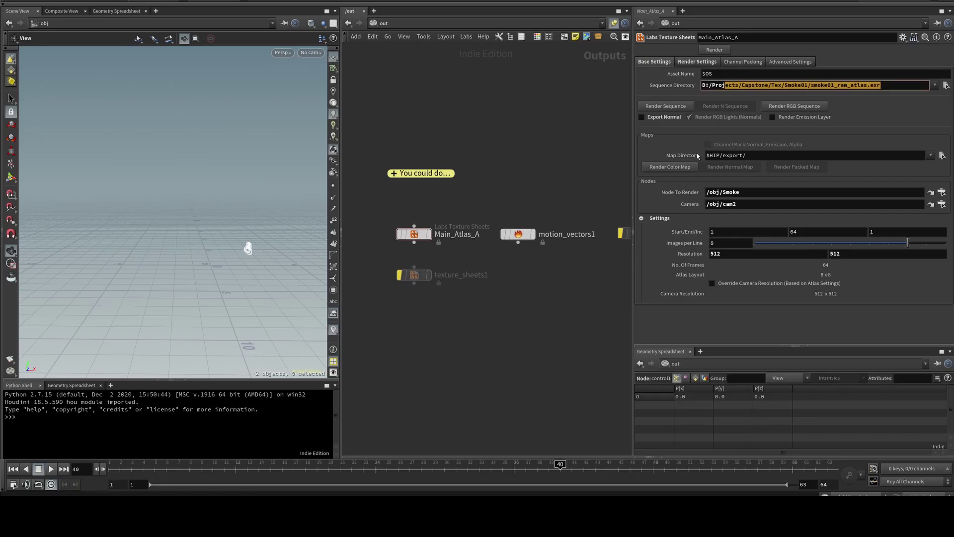
left_click(882, 86)
middle_click_drag(551, 298, 555, 300)
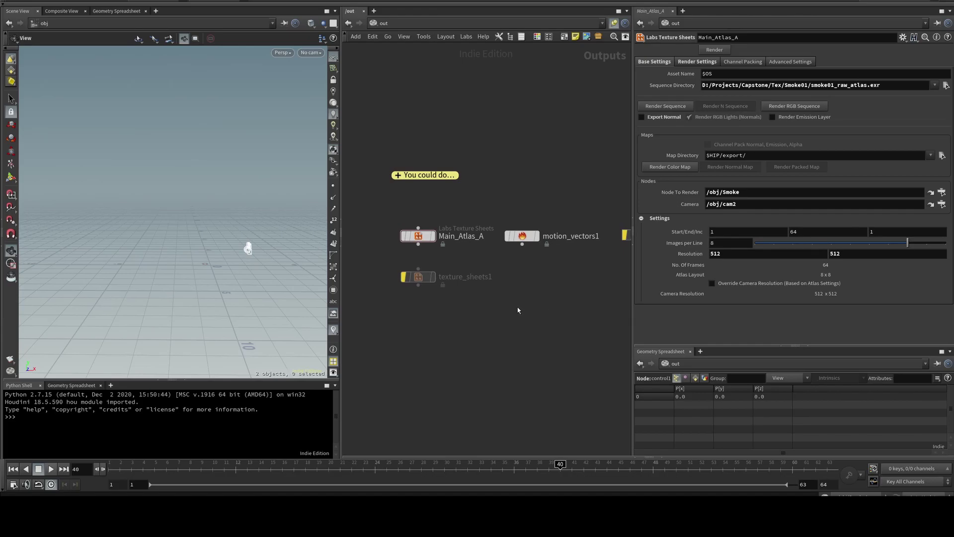
Step: Open the comp1 image network in the img context and show it in the Composite View
key("n")
left_click(487, 287)
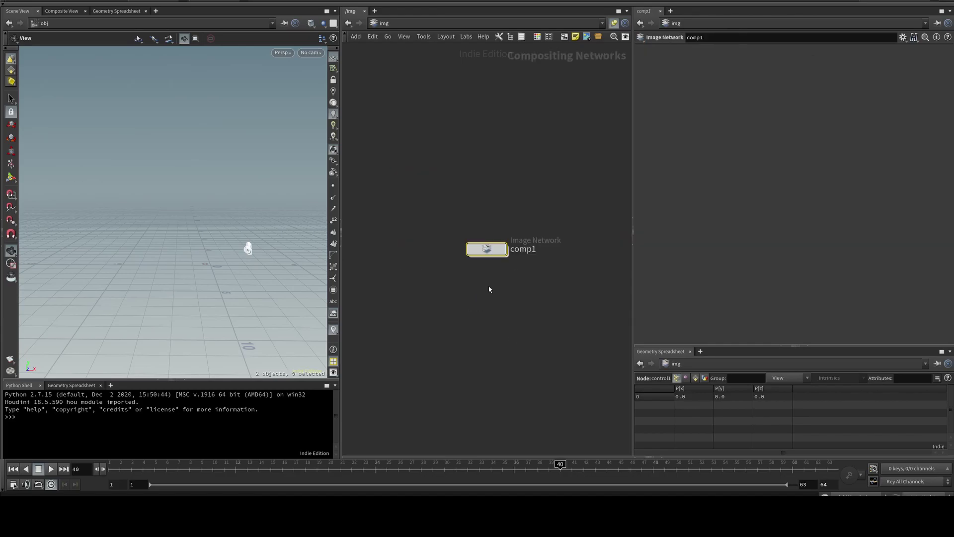
double_click(492, 251)
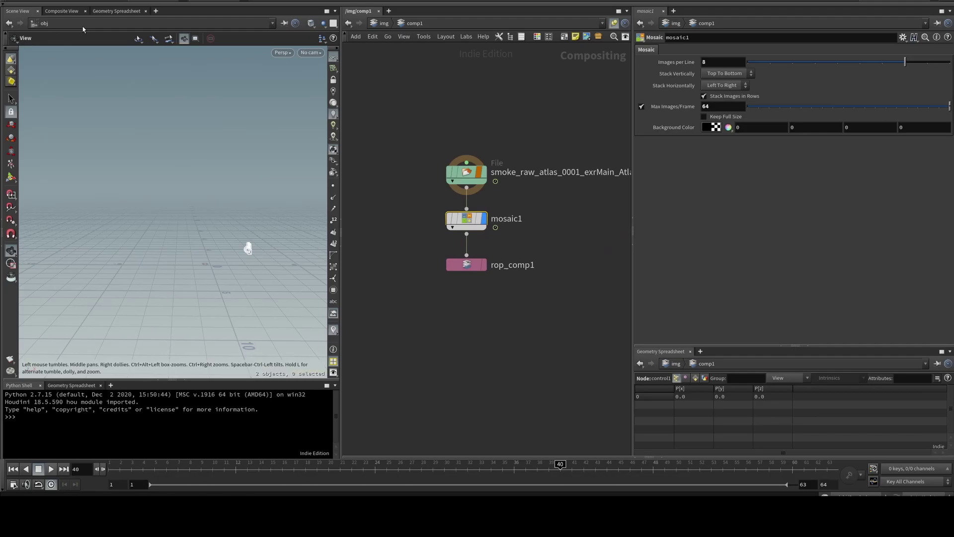
left_click(62, 11)
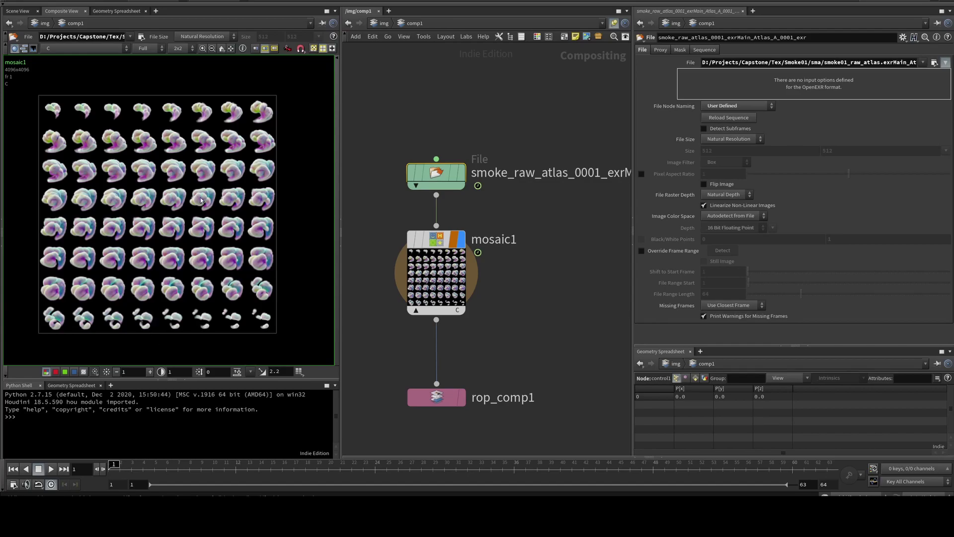
Step: Inspect individual smoke frames of the mosaic1 atlas up close and return to the full sheet
scroll(129, 182, "up", 5)
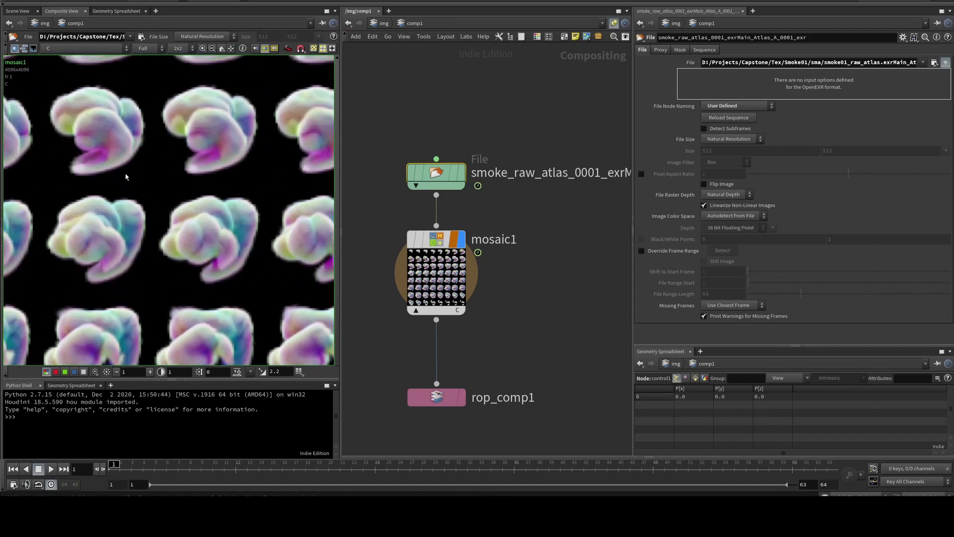
middle_click_drag(251, 187, 92, 196)
scroll(265, 179, "down", 6)
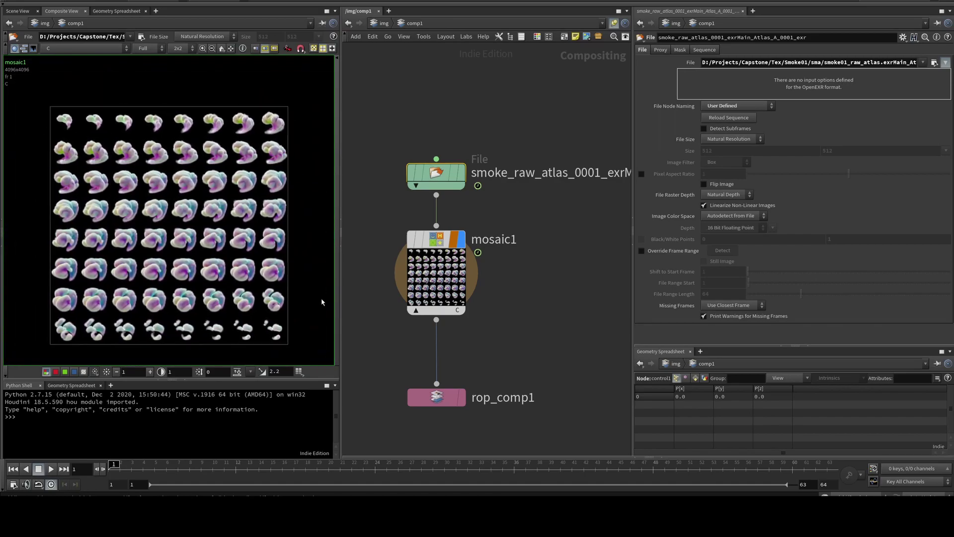
Step: Select the rop_comp1 output node and examine the Smoke_1 graph in Substance Designer
left_click(452, 398)
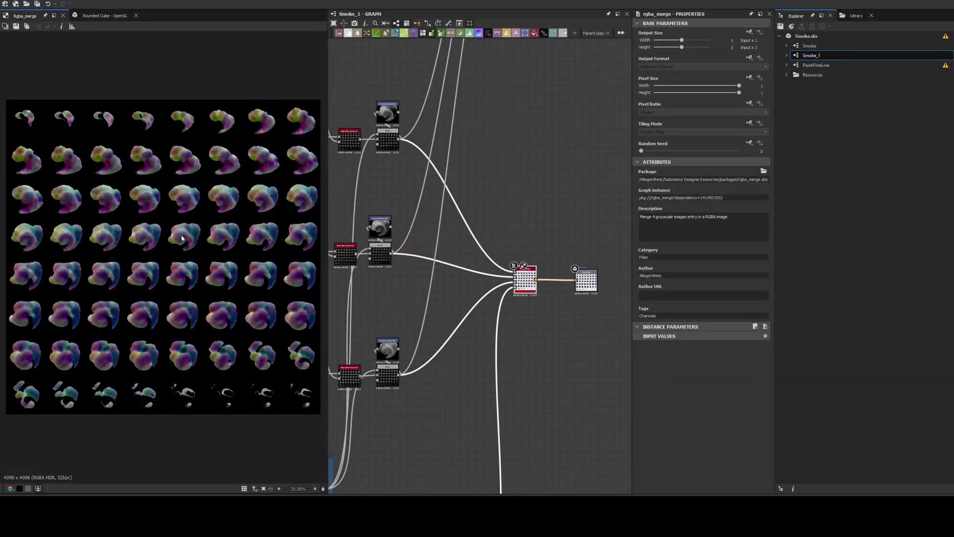
scroll(540, 318, "down", 6)
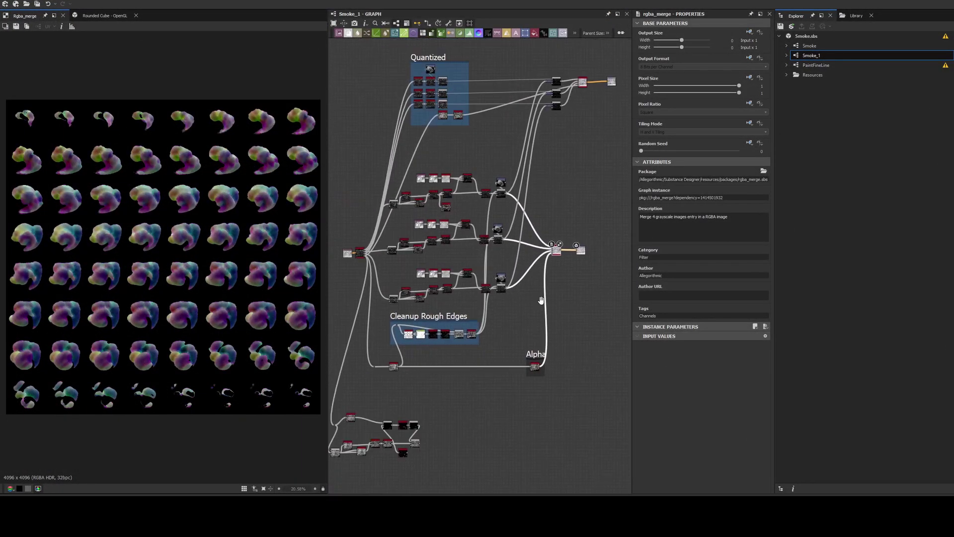
middle_click_drag(541, 300, 557, 291)
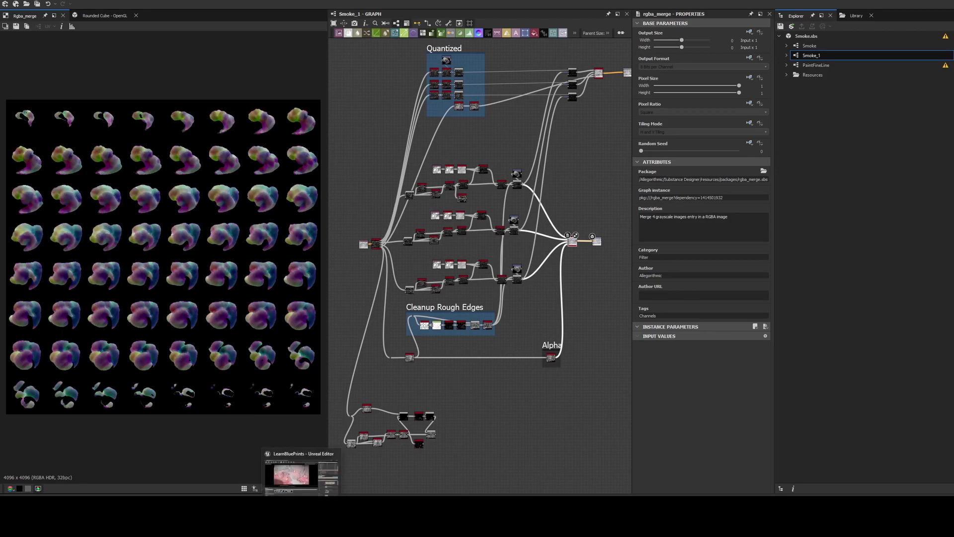
Step: Switch to Unreal Editor and examine the M_Smoke material graph from the flipbook textures to the output
left_click(277, 487)
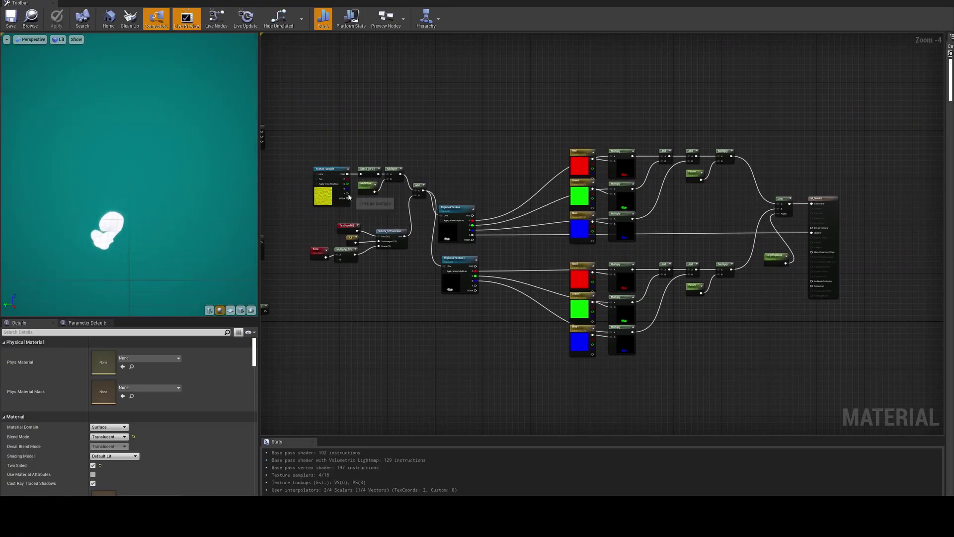
scroll(496, 196, "up", 3)
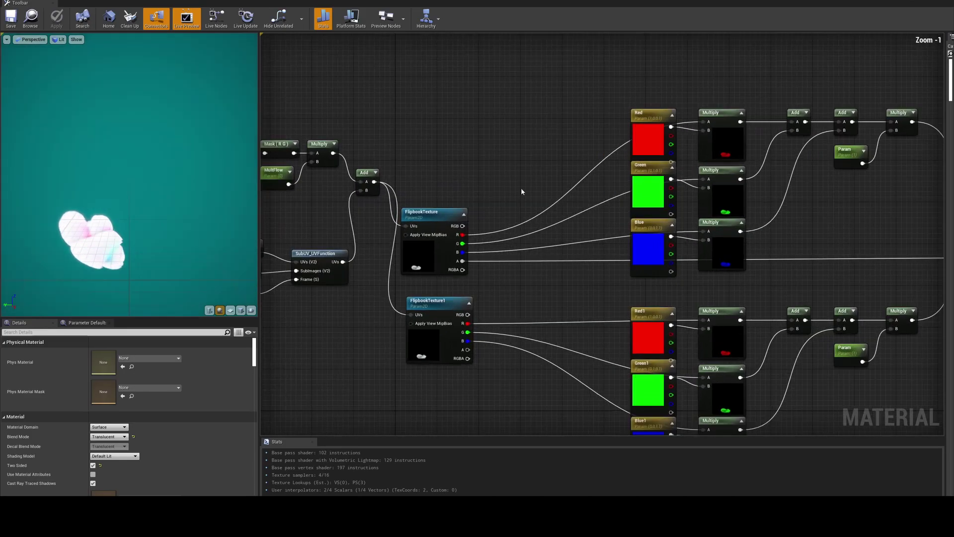
scroll(463, 226, "down", 2)
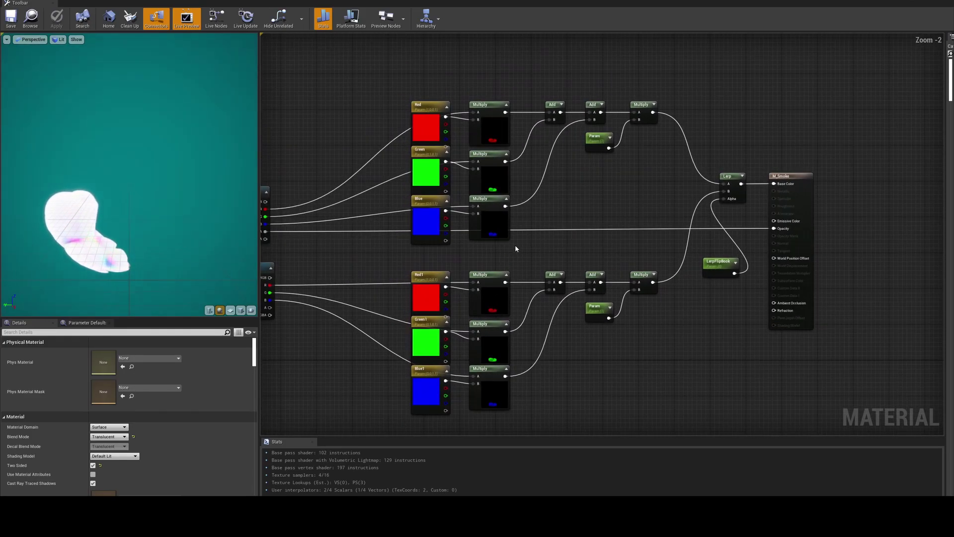
right_click_drag(514, 245, 888, 198)
scroll(918, 202, "up", 1)
scroll(918, 203, "down", 1)
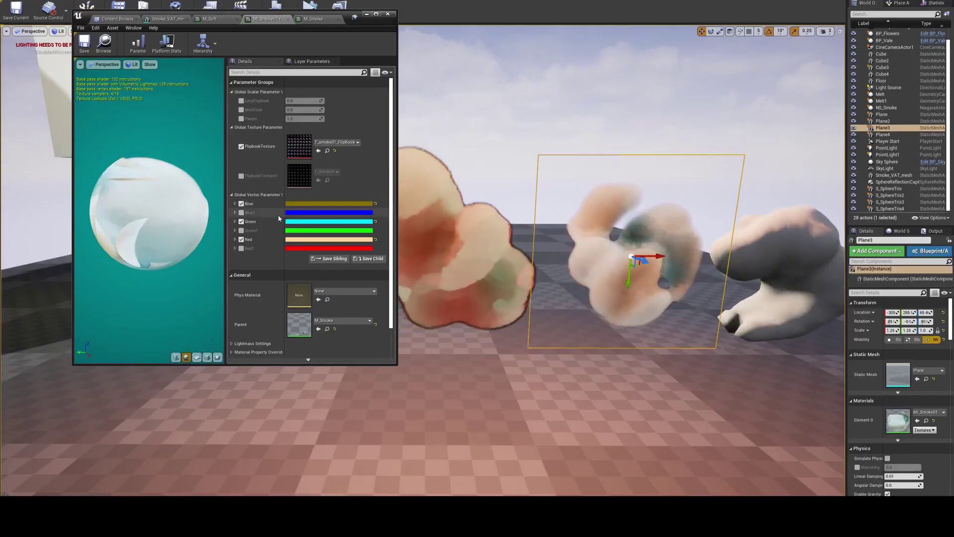
Step: Set the Blue vector parameter of the smoke material instance to olive green, hex sRGB 5E8900FF
left_click(328, 203)
mouse_move(375, 285)
left_mouse_down()
mouse_move(376, 271)
mouse_move(356, 317)
left_mouse_up()
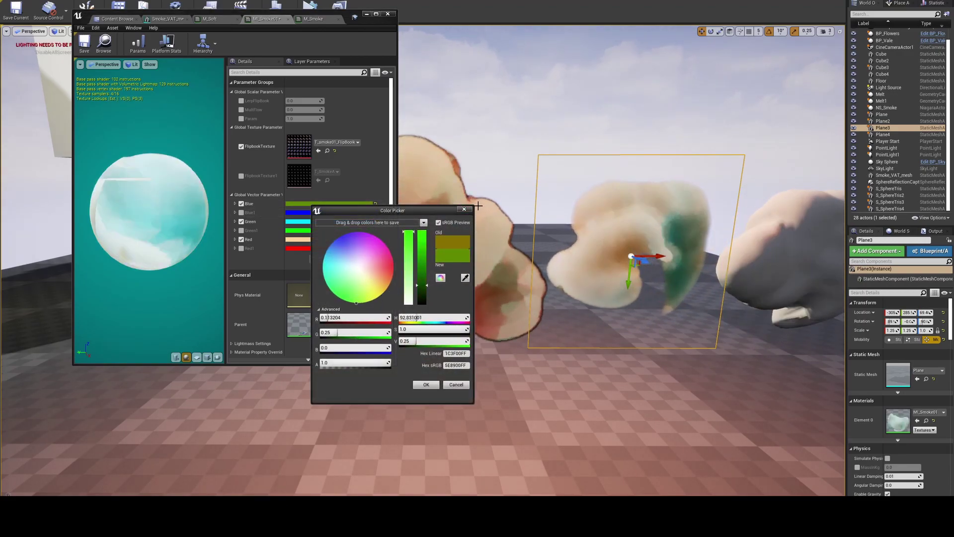
left_click(425, 384)
left_click(328, 221)
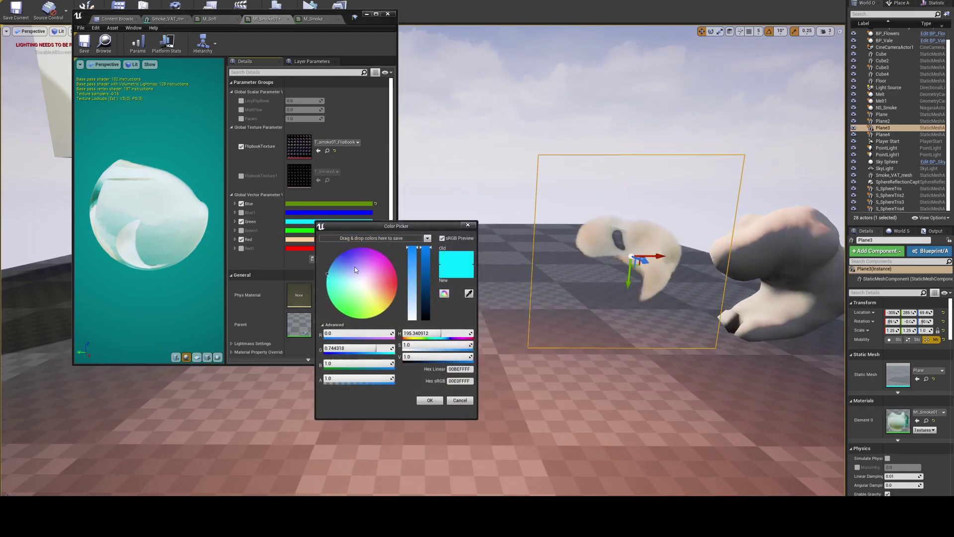
left_click(373, 272)
left_click_drag(374, 282, 379, 290)
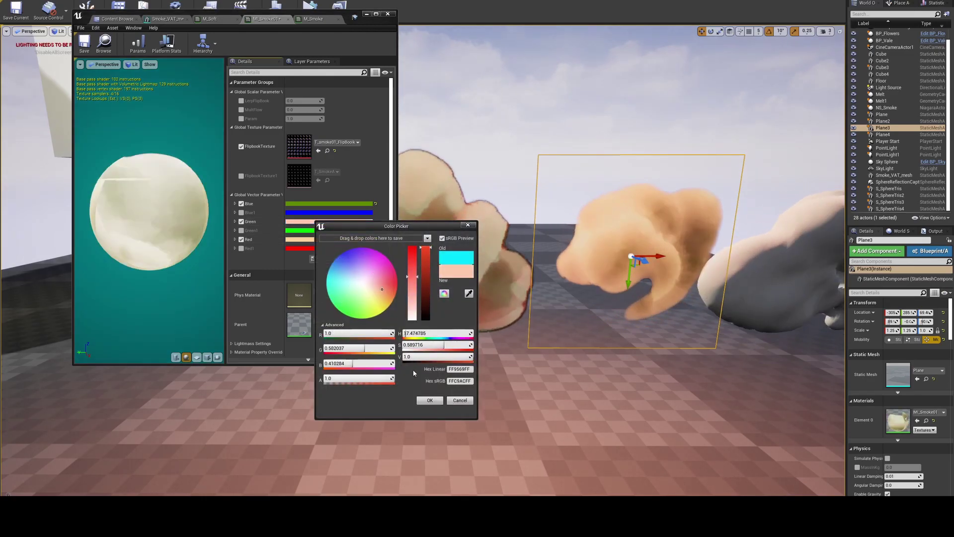
left_click(458, 401)
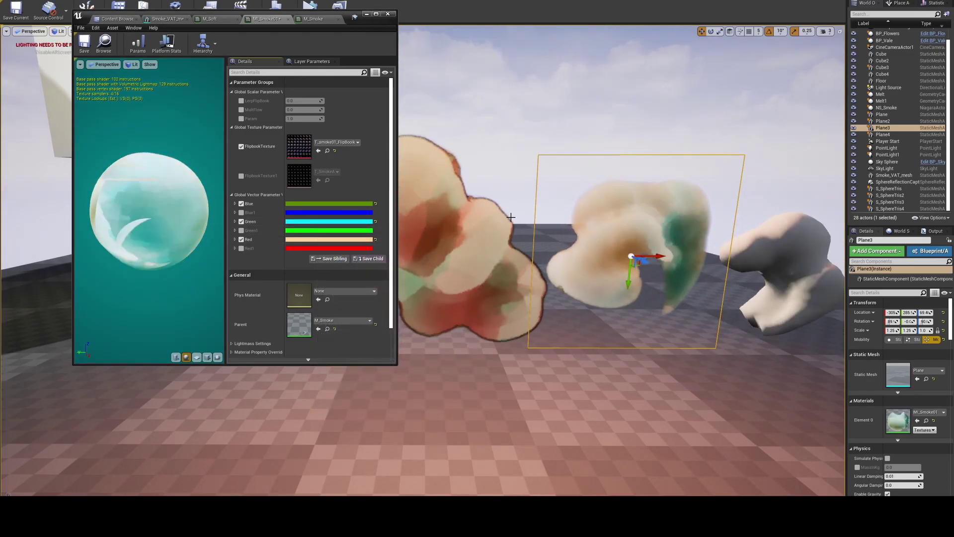
Step: Minimize the material instance editor and revisit the Smoke and geo1 networks in Houdini
left_click(367, 15)
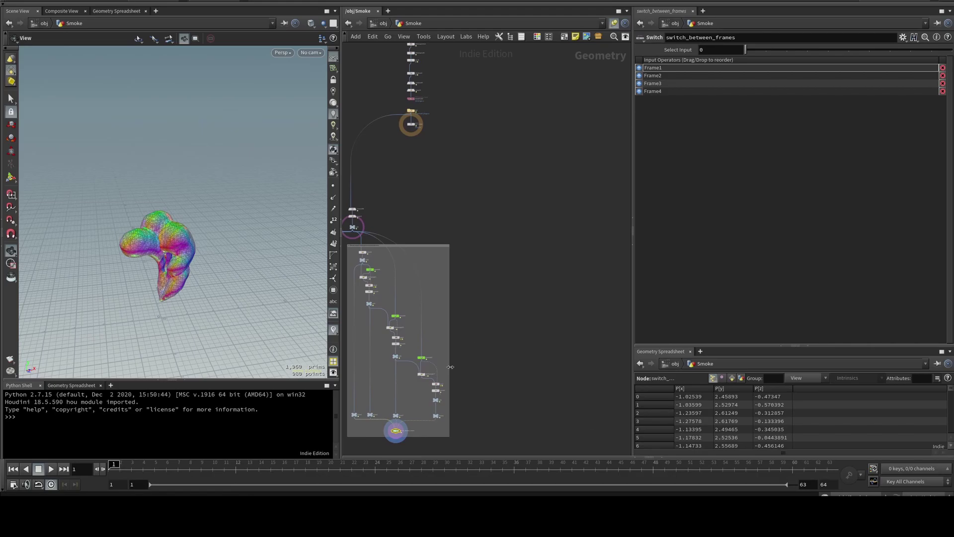
middle_click_drag(502, 325, 508, 334)
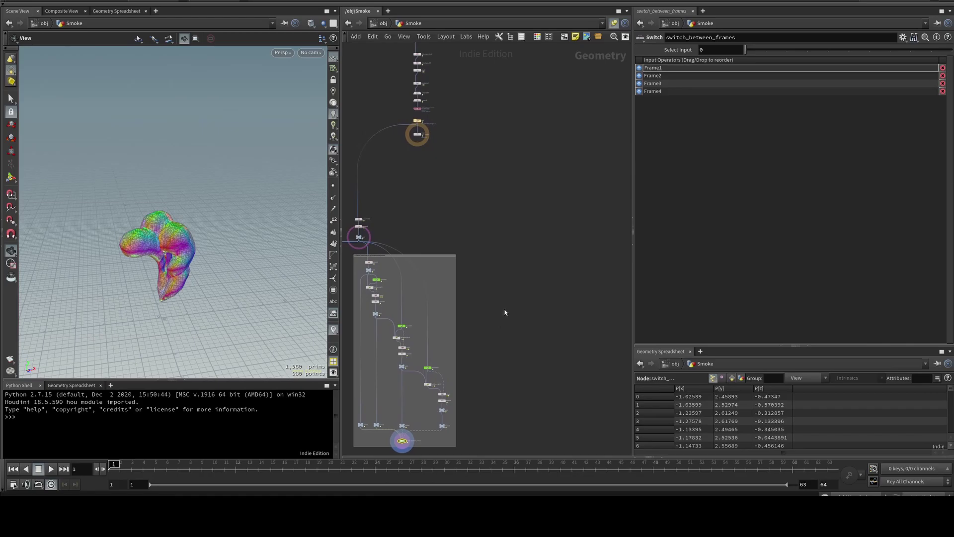
key("n")
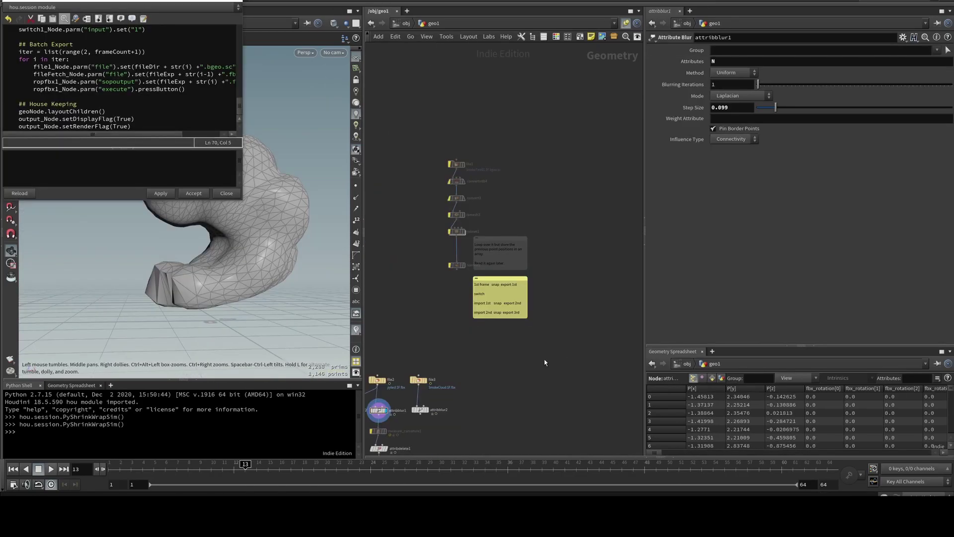
key("n")
Step: Switch to Visual Studio Code and examine the exported VAT values in Smoke_VAT_data.json, from Name to width
left_click(535, 358)
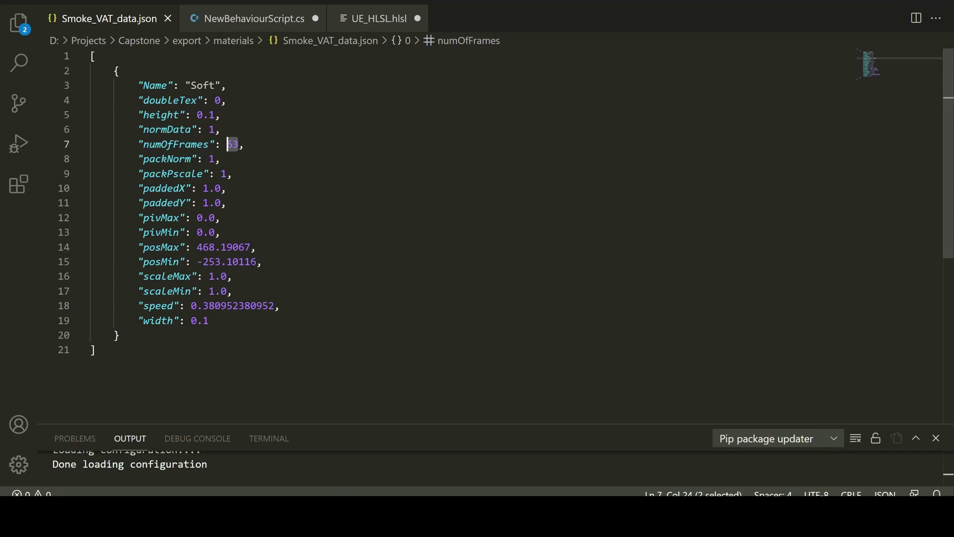
left_click_drag(233, 324, 121, 72)
left_click(233, 322)
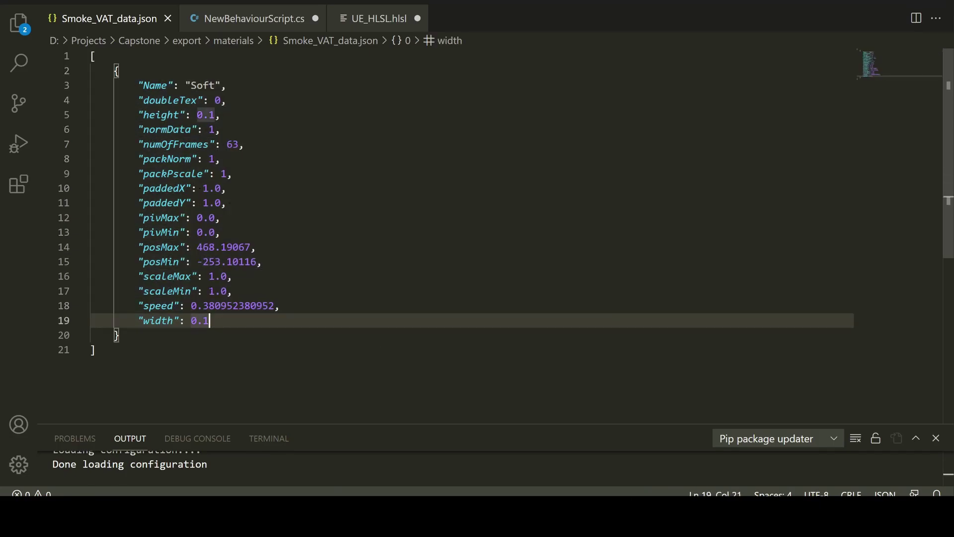